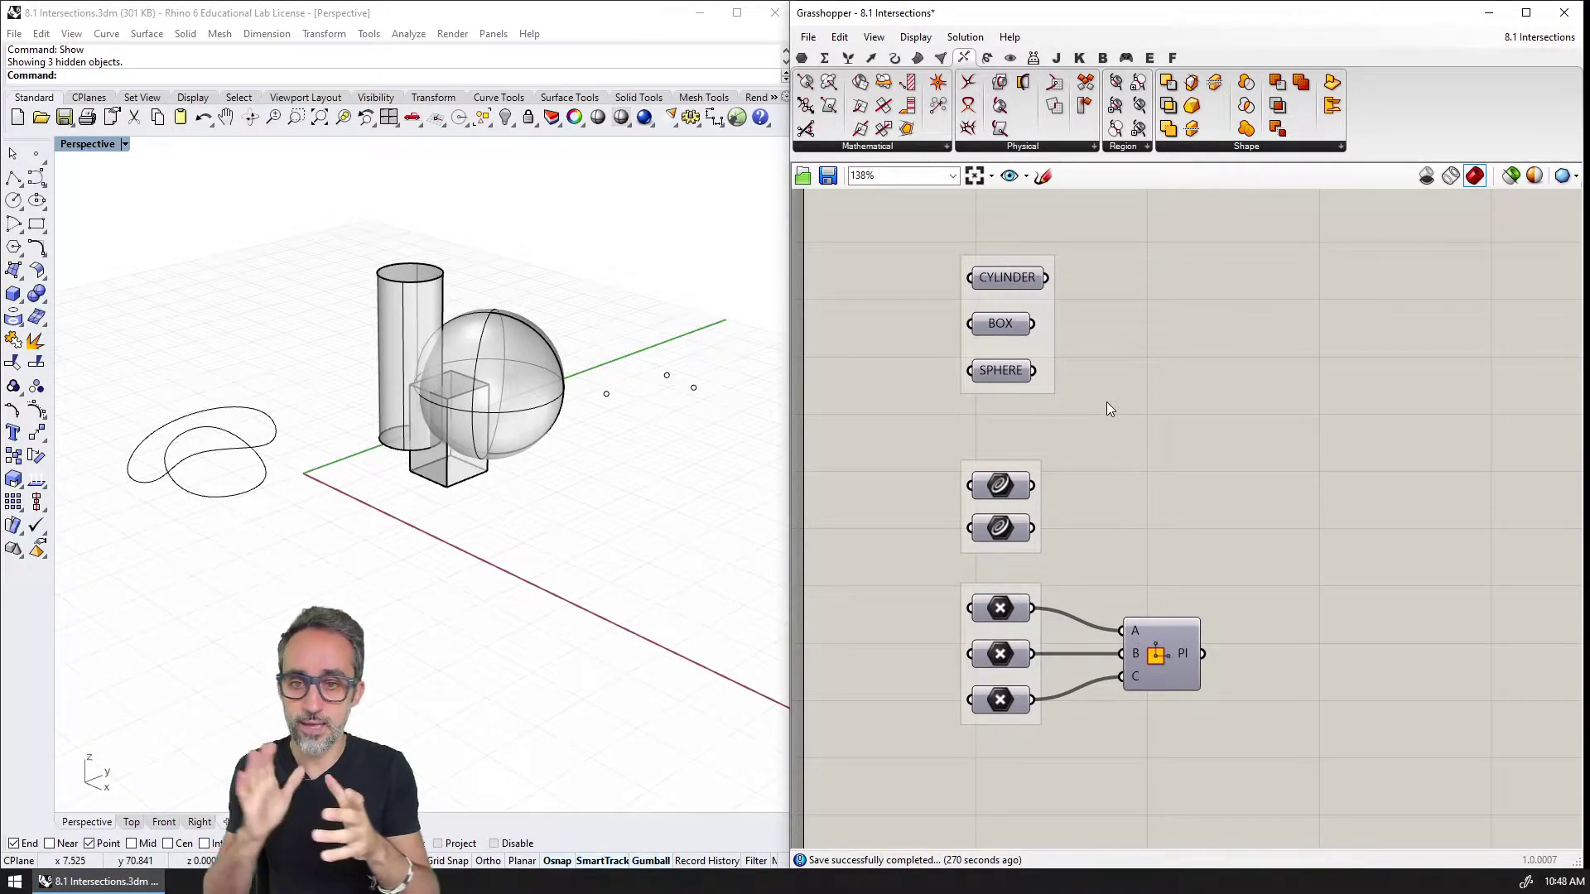
- Orbit the view and preview the cylinder, box and sphere with their CYLINDER, BOX, SPHERE parameters
{"action": "right_click_drag", "start_coordinate": [577, 488], "coordinate": [588, 400]}
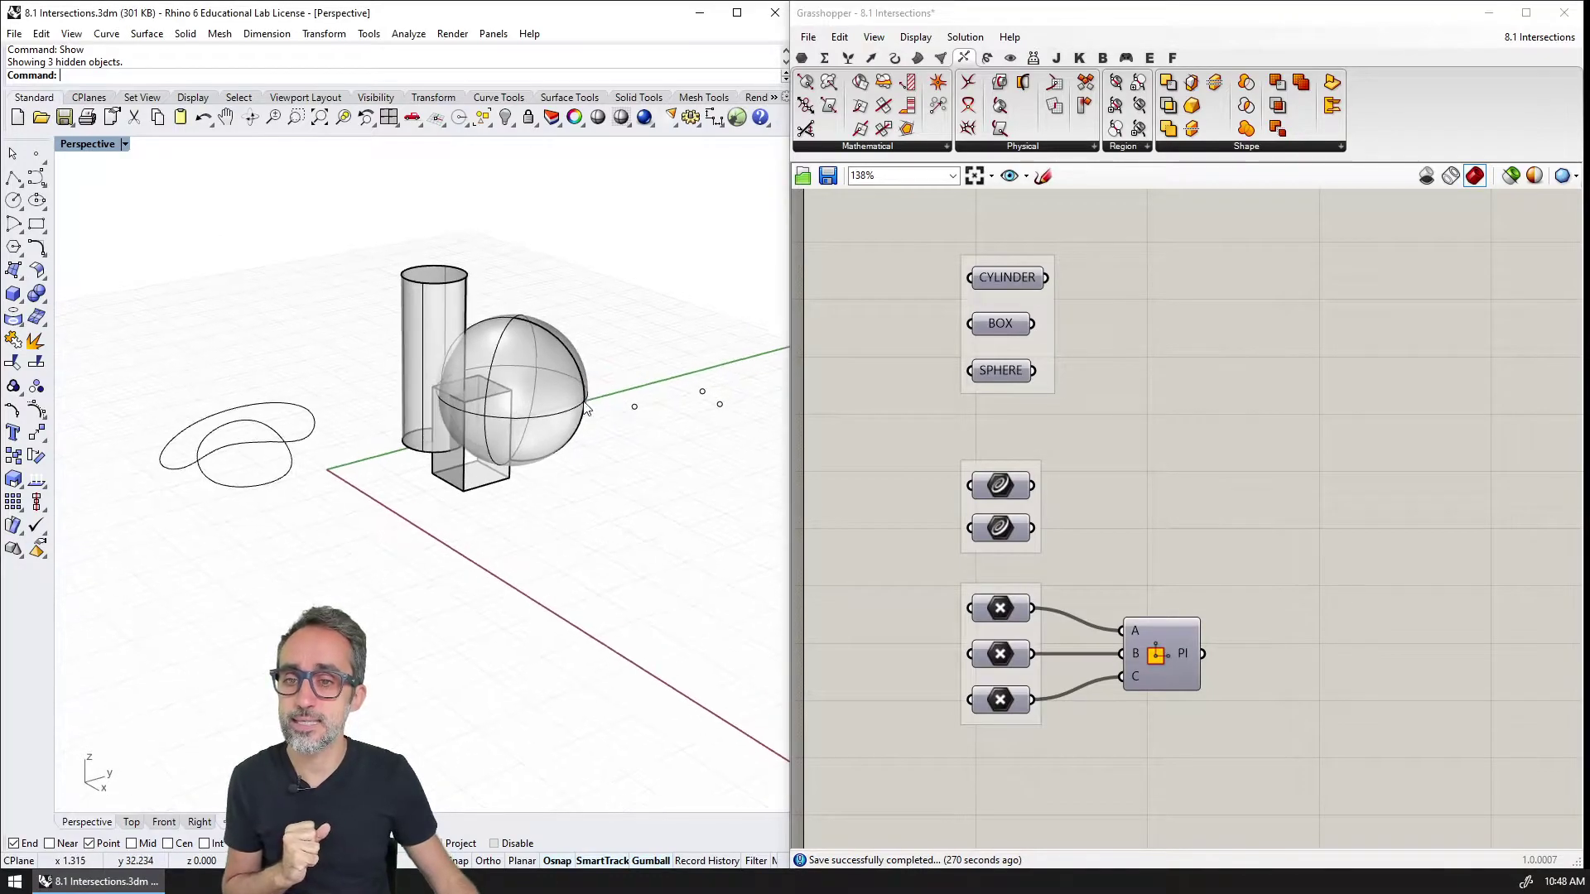
{"action": "right_click_drag", "start_coordinate": [497, 485], "coordinate": [508, 497]}
{"action": "scroll", "coordinate": [500, 486], "scroll_direction": "up", "scroll_amount": 2}
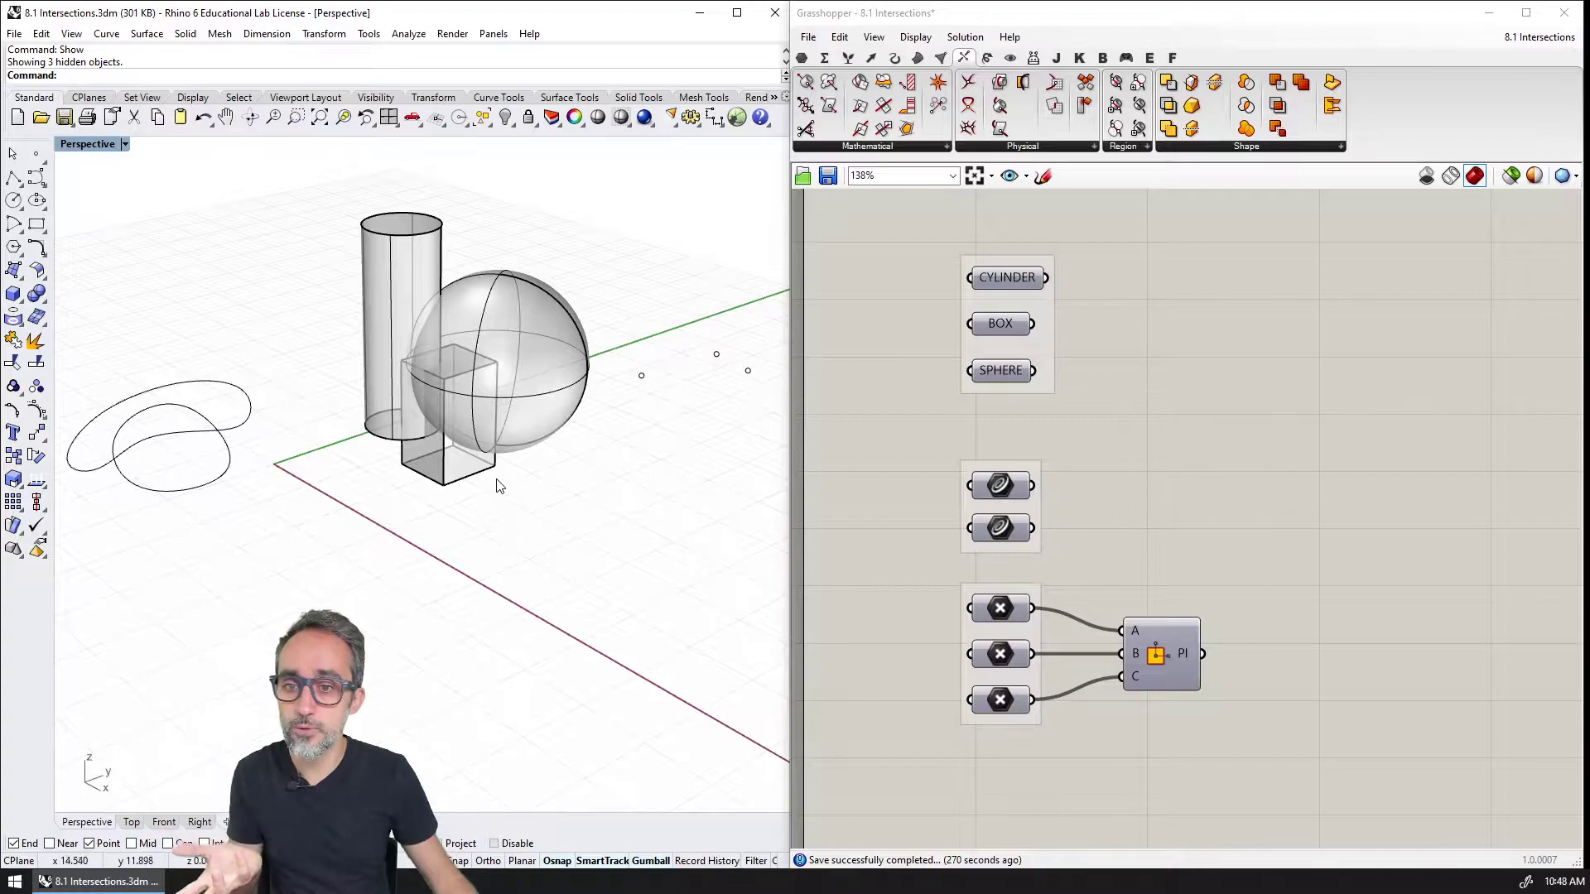
{"action": "left_click", "coordinate": [396, 259]}
{"action": "left_click", "coordinate": [437, 479]}
{"action": "left_click", "coordinate": [512, 460]}
{"action": "left_click", "coordinate": [539, 555]}
{"action": "left_click_drag", "start_coordinate": [942, 232], "coordinate": [1072, 406]}
- Highlight the two free-form curves and their two curve parameters
{"action": "left_click", "coordinate": [612, 461]}
{"action": "left_click_drag", "start_coordinate": [290, 307], "coordinate": [217, 478]}
{"action": "left_click", "coordinate": [230, 578]}
{"action": "left_click_drag", "start_coordinate": [912, 438], "coordinate": [1126, 574]}
- Highlight the three points in the scene and preview the plane component
{"action": "left_click", "coordinate": [672, 482]}
{"action": "left_click_drag", "start_coordinate": [631, 306], "coordinate": [785, 446]}
{"action": "left_click", "coordinate": [1076, 580]}
{"action": "left_click", "coordinate": [1166, 646]}
{"action": "left_click", "coordinate": [699, 497]}
- Inspect the three-point plane in the view, then show the Mathematical intersection components
{"action": "right_click_drag", "start_coordinate": [699, 497], "coordinate": [695, 444]}
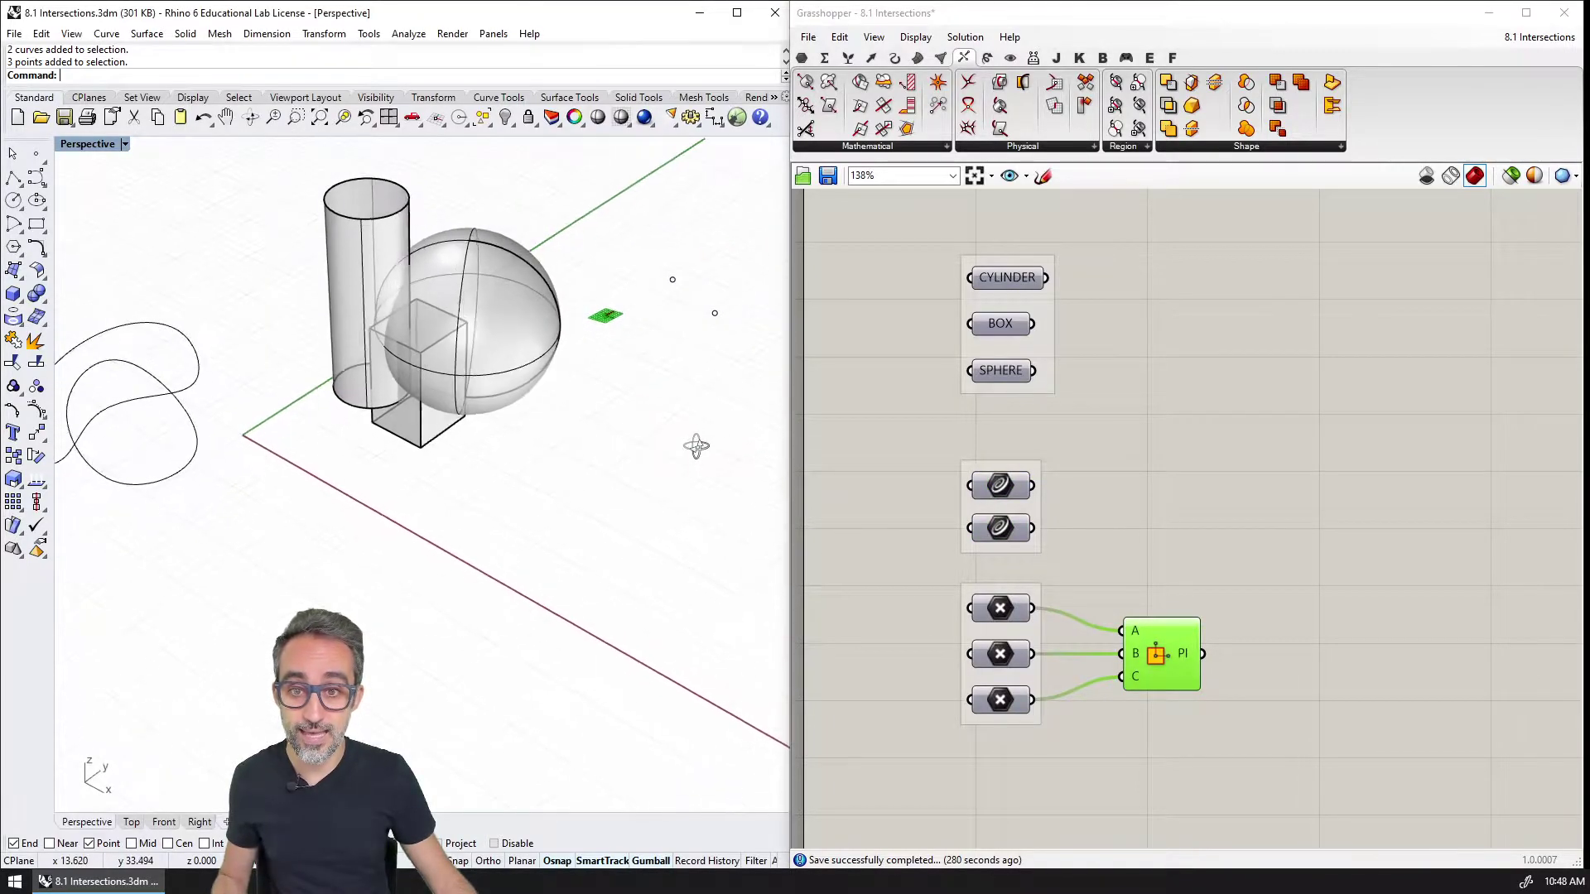
{"action": "scroll", "coordinate": [609, 303], "scroll_direction": "up", "scroll_amount": 3}
{"action": "scroll", "coordinate": [604, 323], "scroll_direction": "up", "scroll_amount": 2}
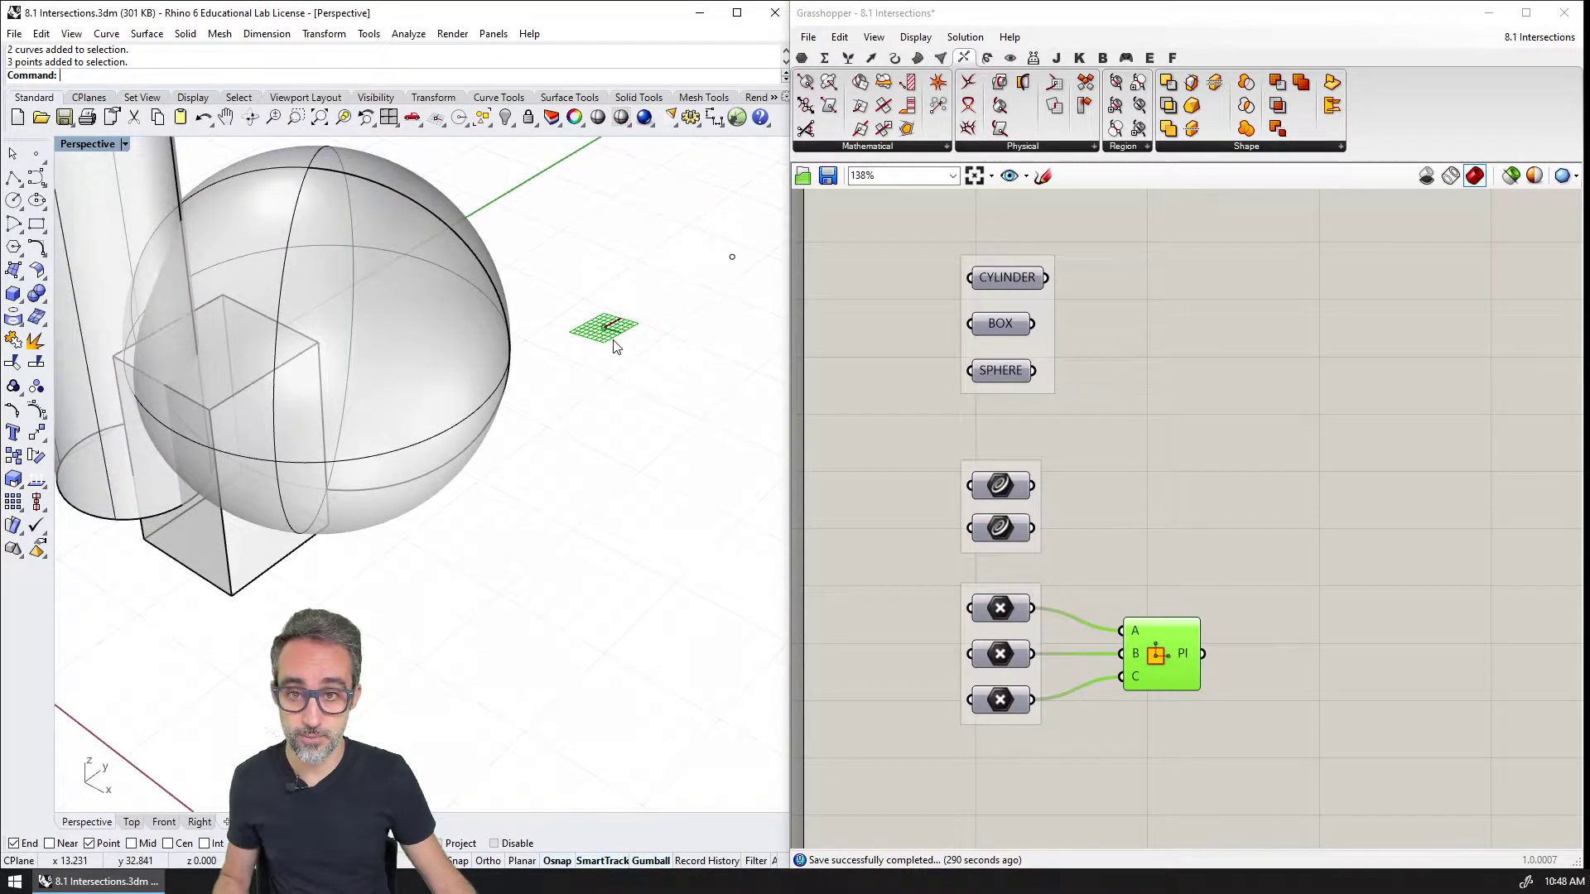
{"action": "scroll", "coordinate": [611, 340], "scroll_direction": "down", "scroll_amount": 3}
{"action": "right_click_drag", "start_coordinate": [610, 340], "coordinate": [607, 398]}
{"action": "scroll", "coordinate": [607, 397], "scroll_direction": "down", "scroll_amount": 4}
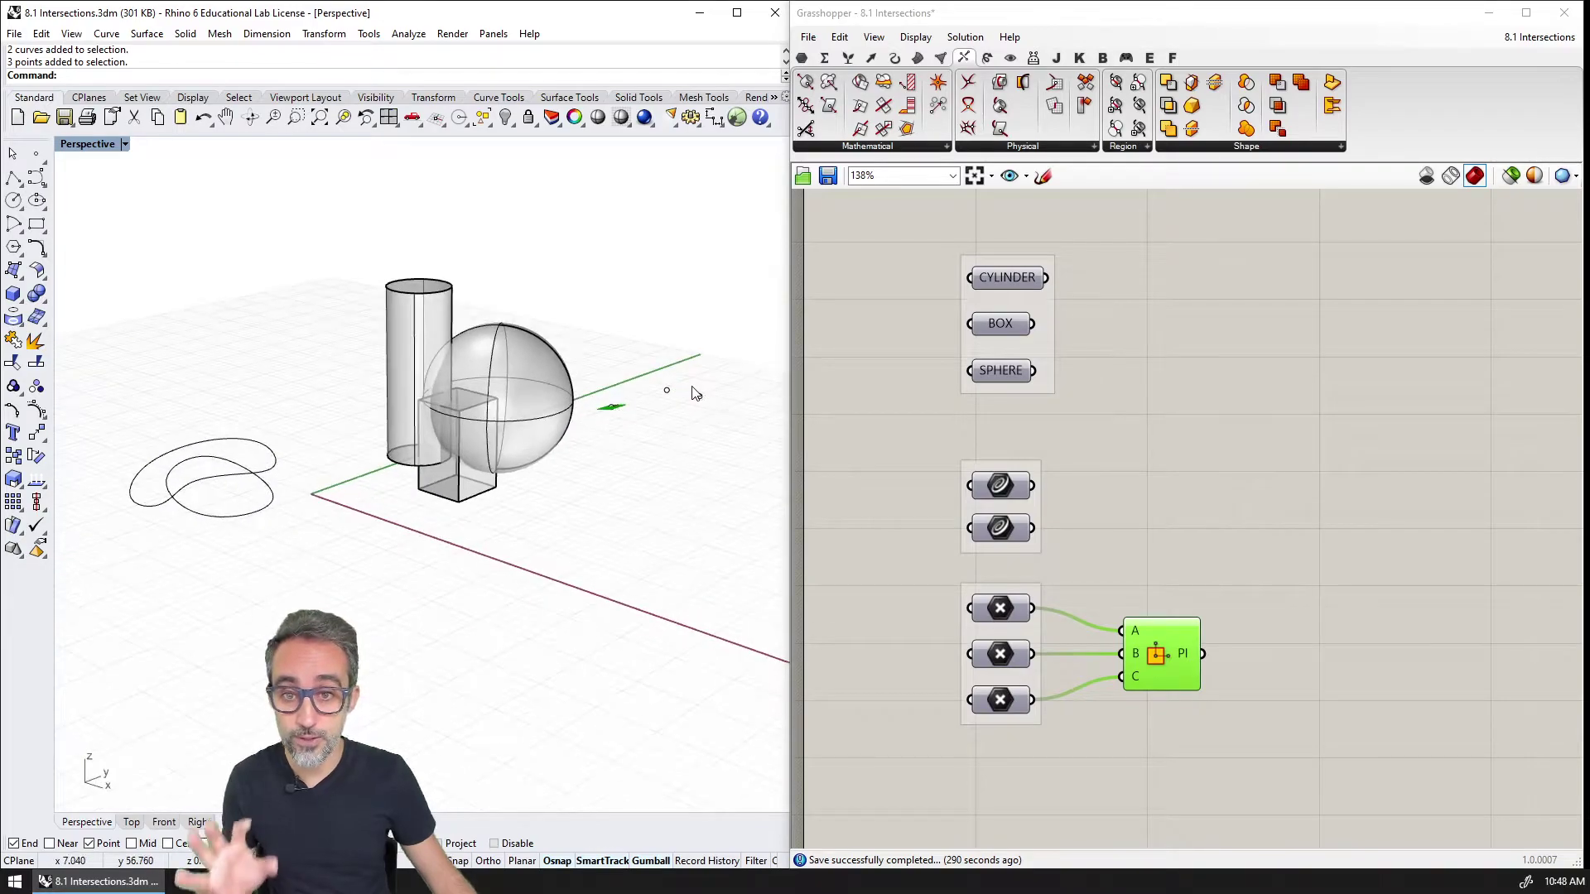
{"action": "scroll", "coordinate": [671, 448], "scroll_direction": "up", "scroll_amount": 2}
{"action": "scroll", "coordinate": [594, 454], "scroll_direction": "down", "scroll_amount": 2}
{"action": "right_click_drag", "start_coordinate": [595, 454], "coordinate": [614, 465], "text": "shift"}
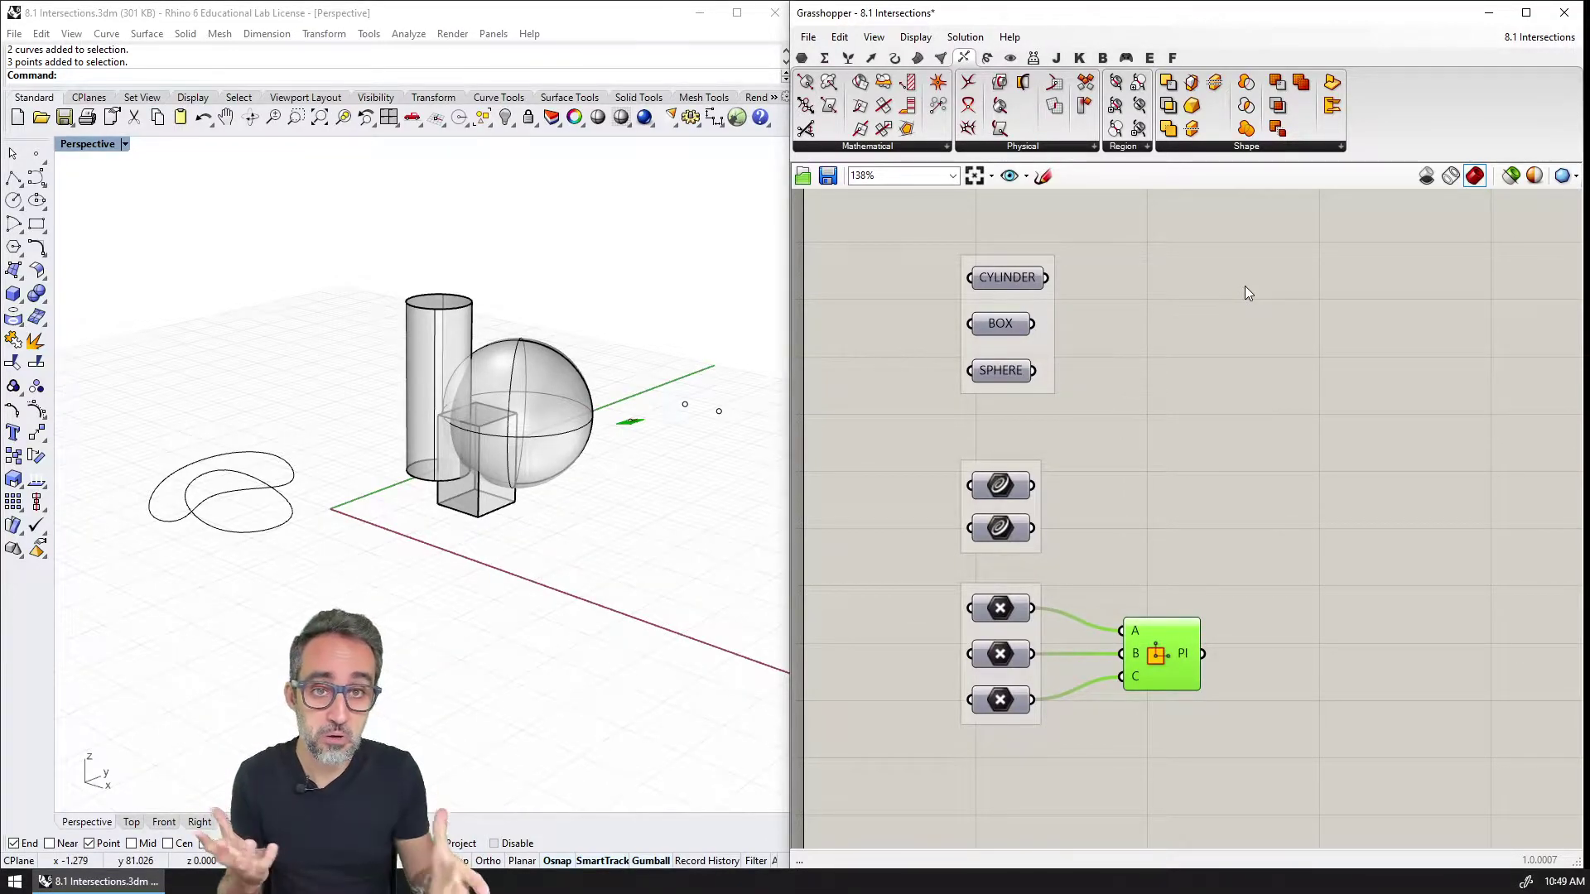
{"action": "left_click", "coordinate": [907, 148]}
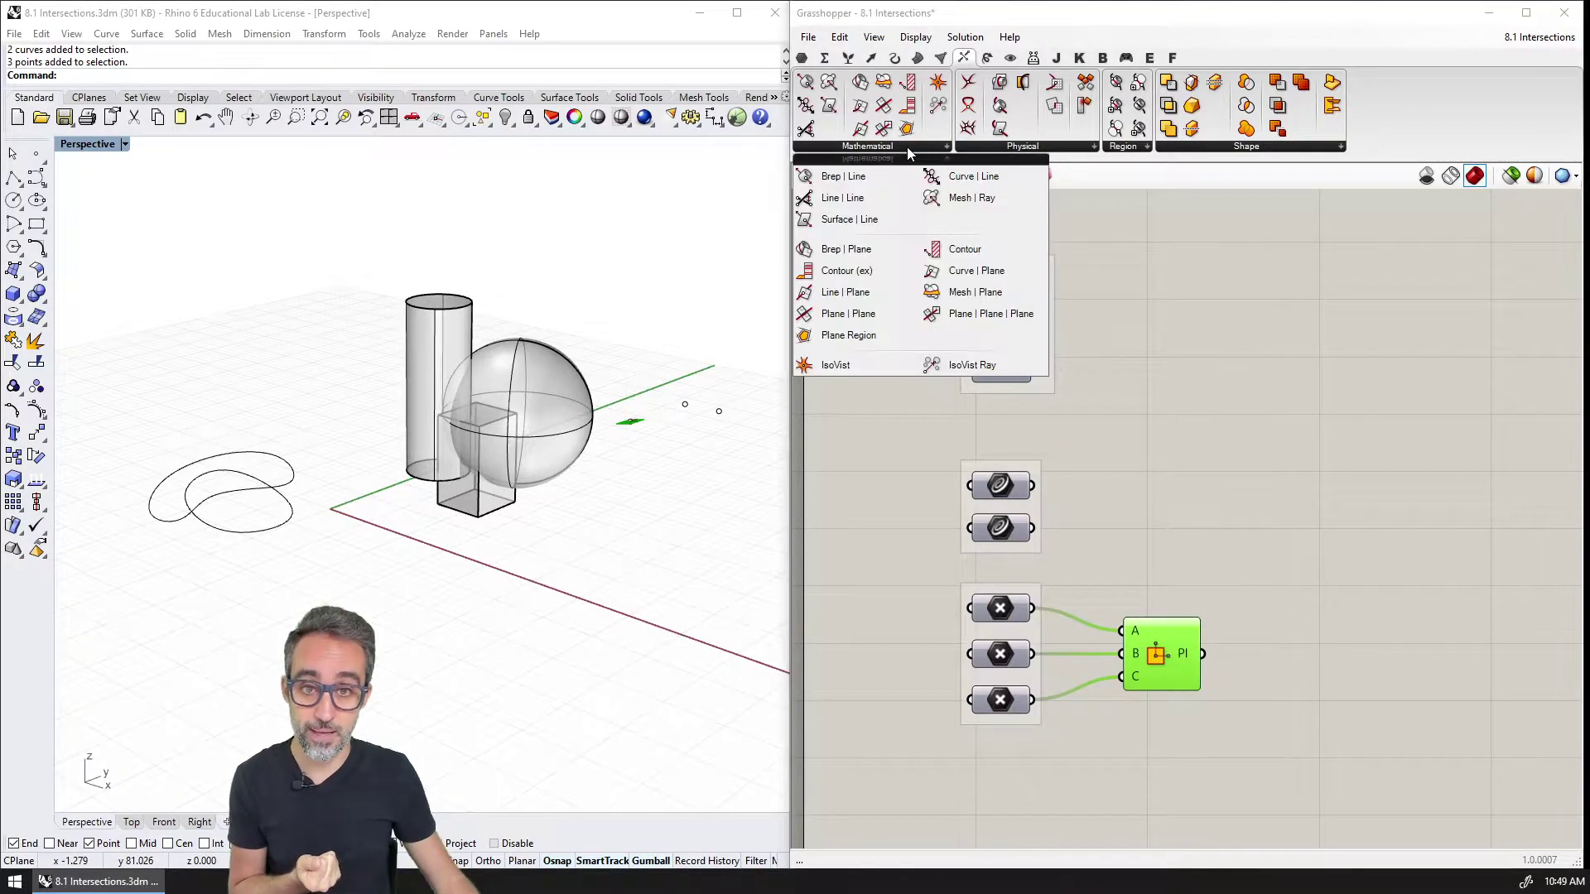
- Place a Brep | Plane component, wiring CYLINDER to B and the three-point plane to P
{"action": "left_click", "coordinate": [893, 247]}
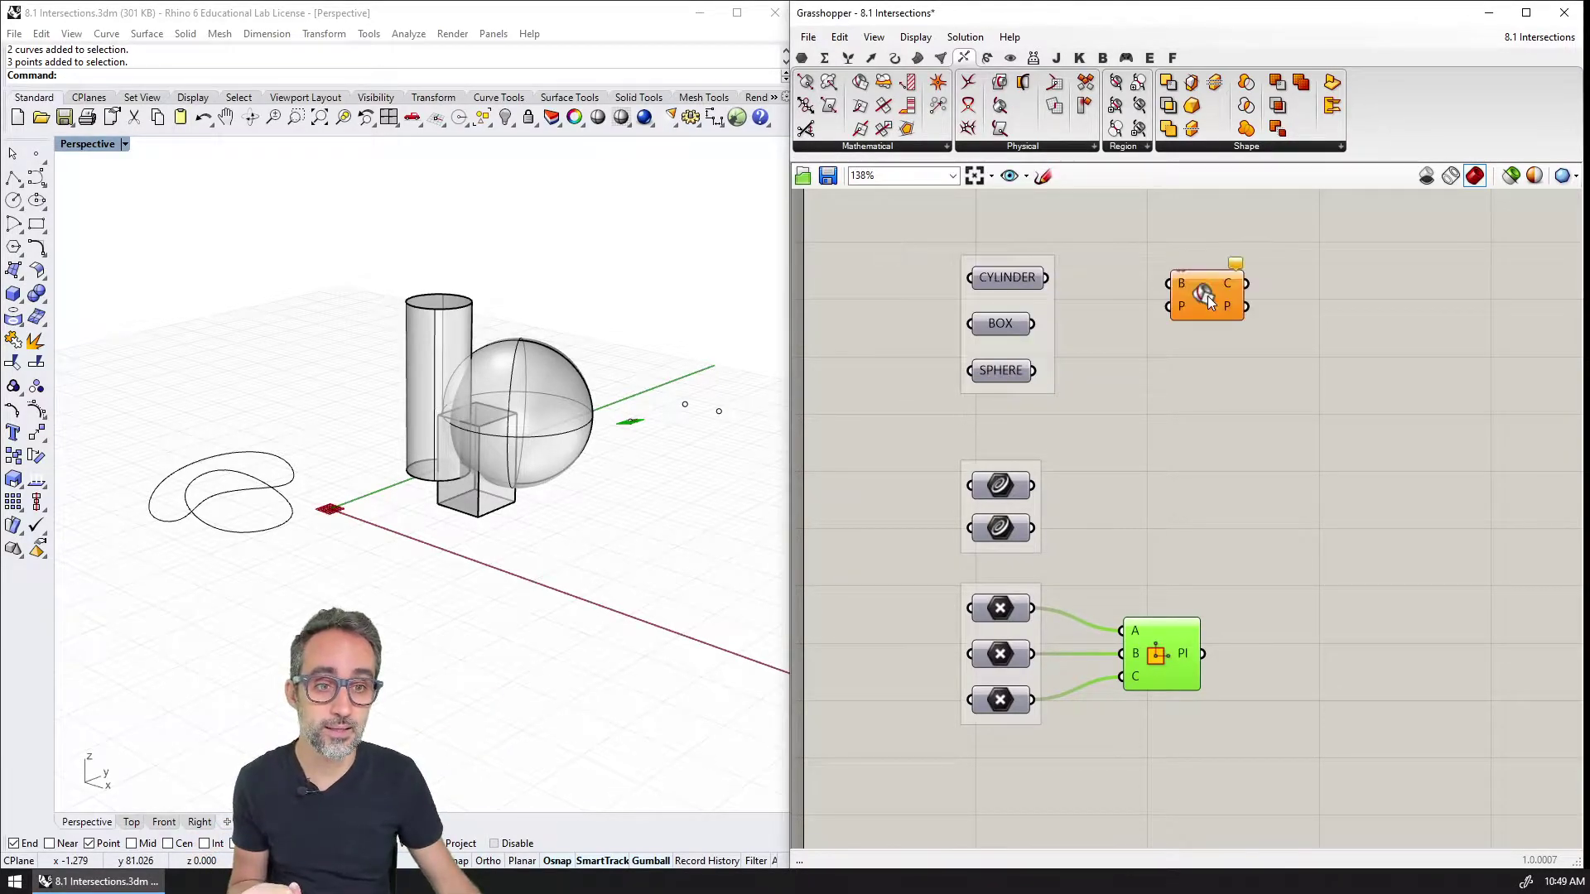
{"action": "left_click", "coordinate": [1245, 287]}
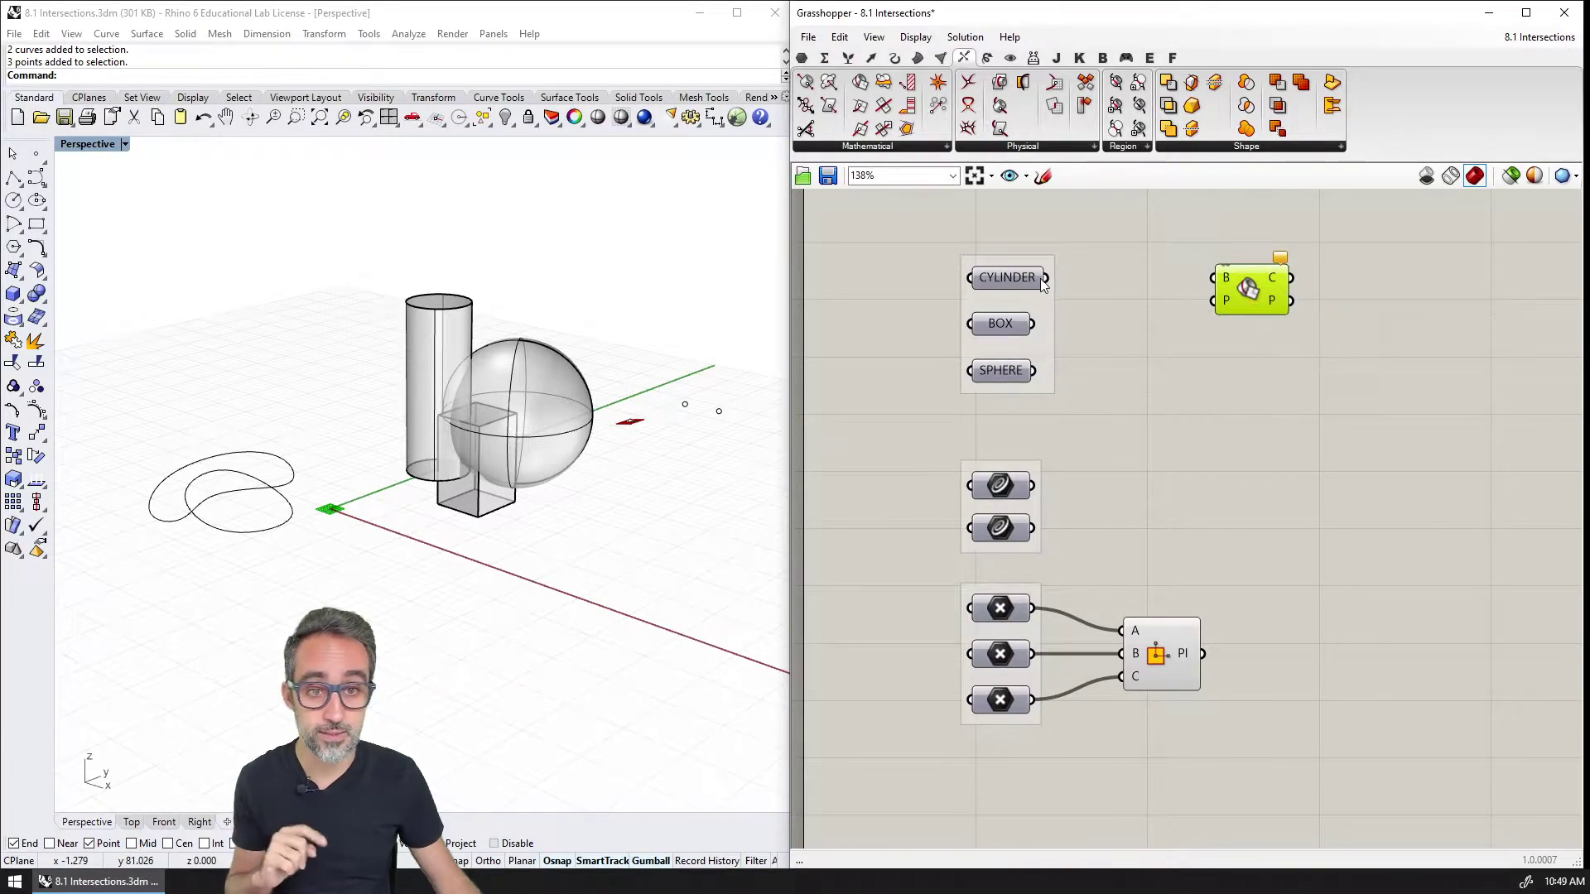
{"action": "left_click_drag", "start_coordinate": [1047, 278], "coordinate": [1227, 282]}
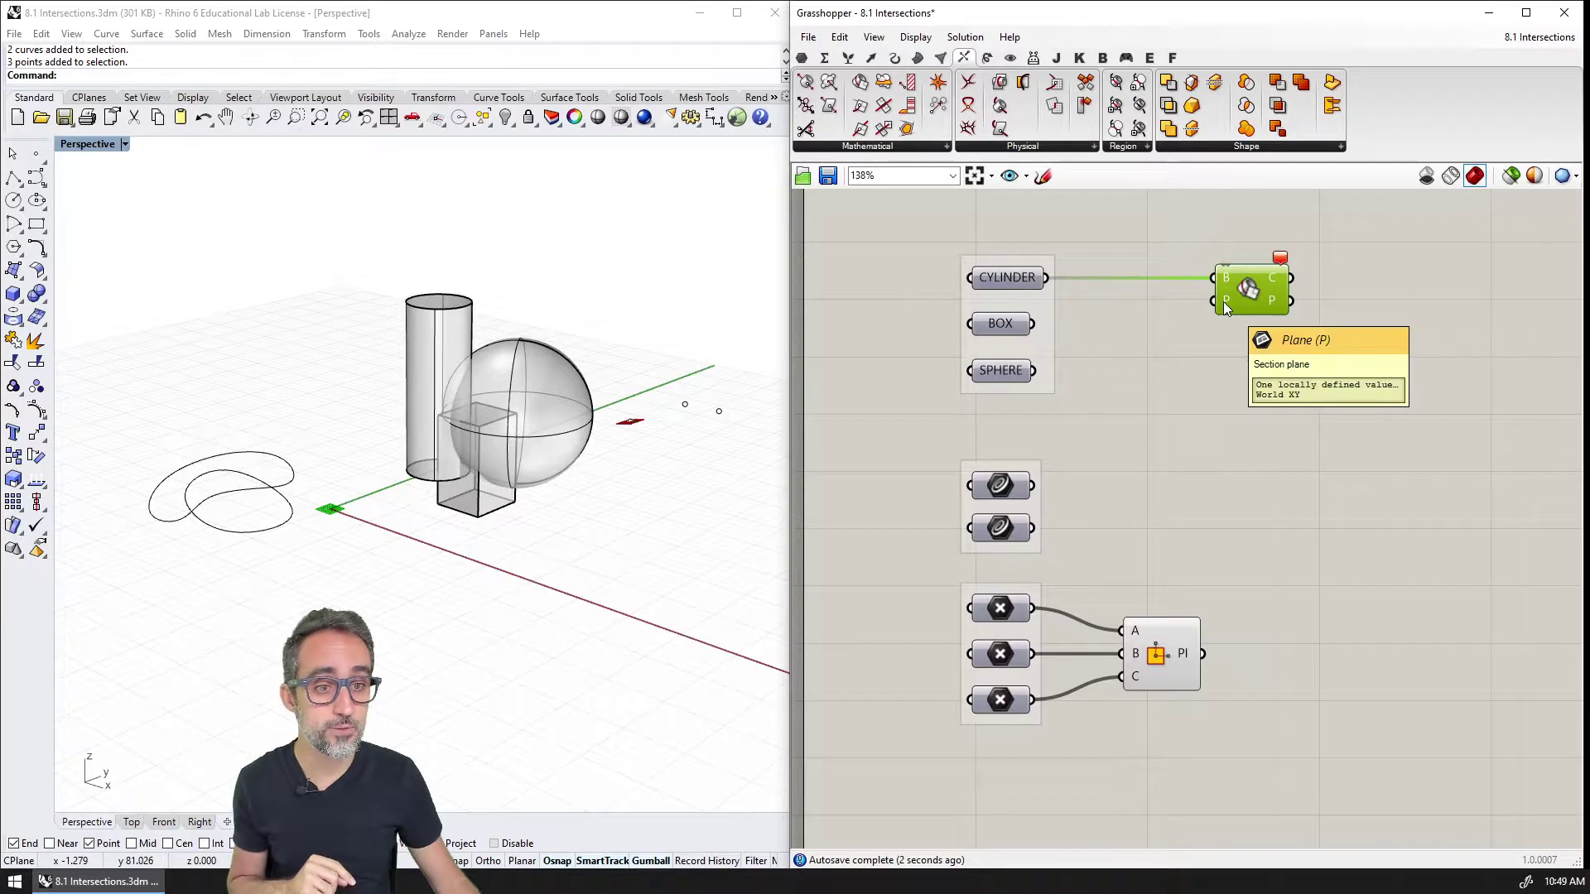
{"action": "left_click_drag", "start_coordinate": [1204, 654], "coordinate": [1307, 285]}
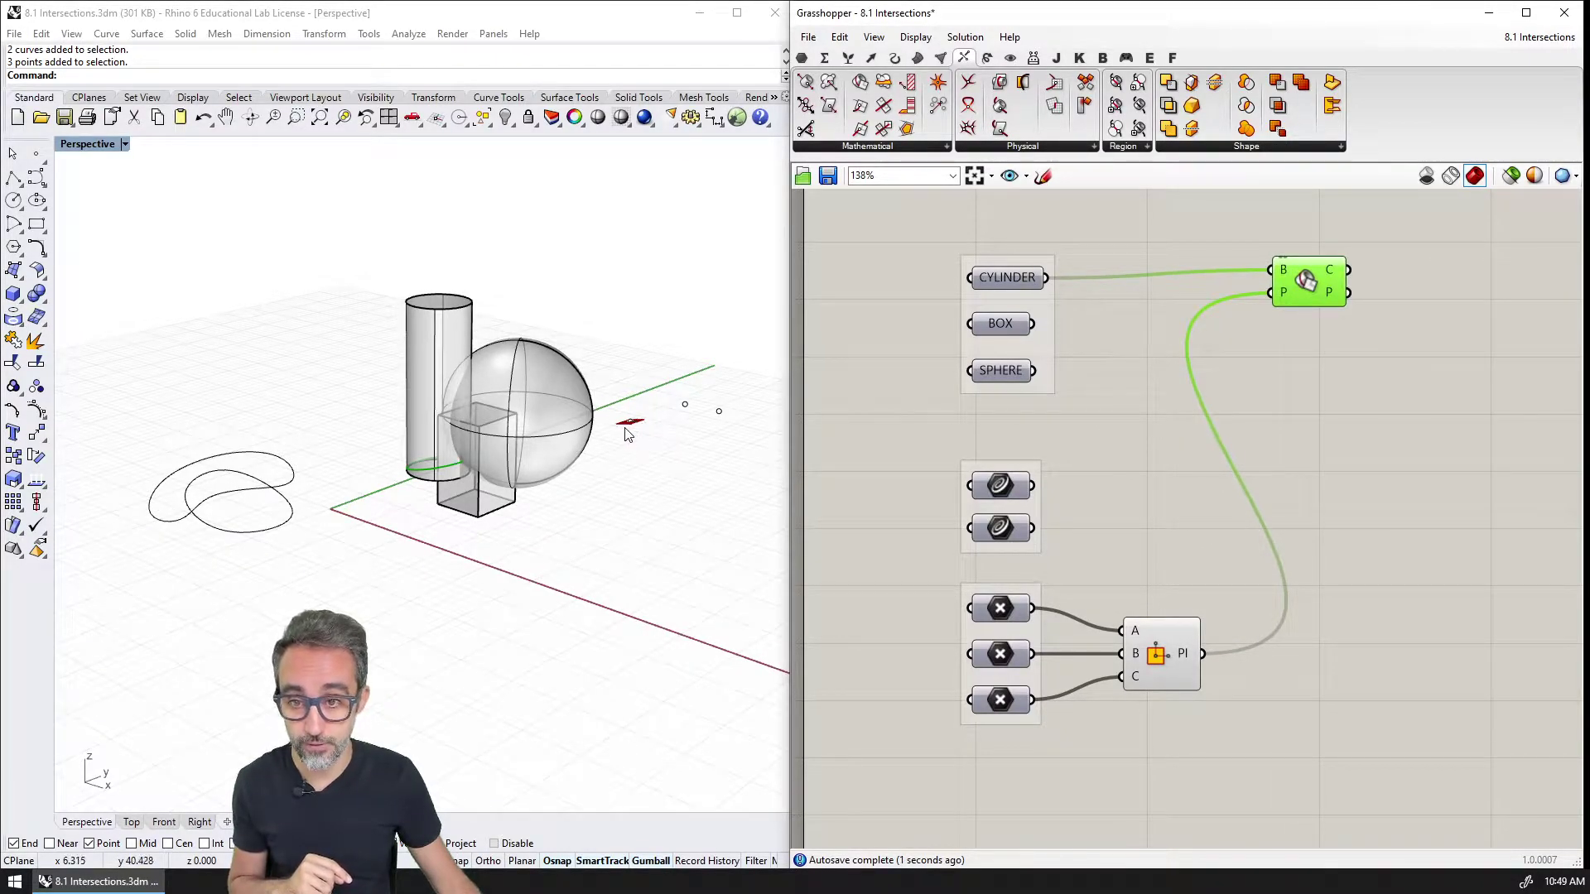
- Inspect the cylinder section and test tilting the plane by moving a point, then undo
{"action": "right_click_drag", "start_coordinate": [551, 475], "coordinate": [594, 469]}
{"action": "scroll", "coordinate": [459, 467], "scroll_direction": "up", "scroll_amount": 3}
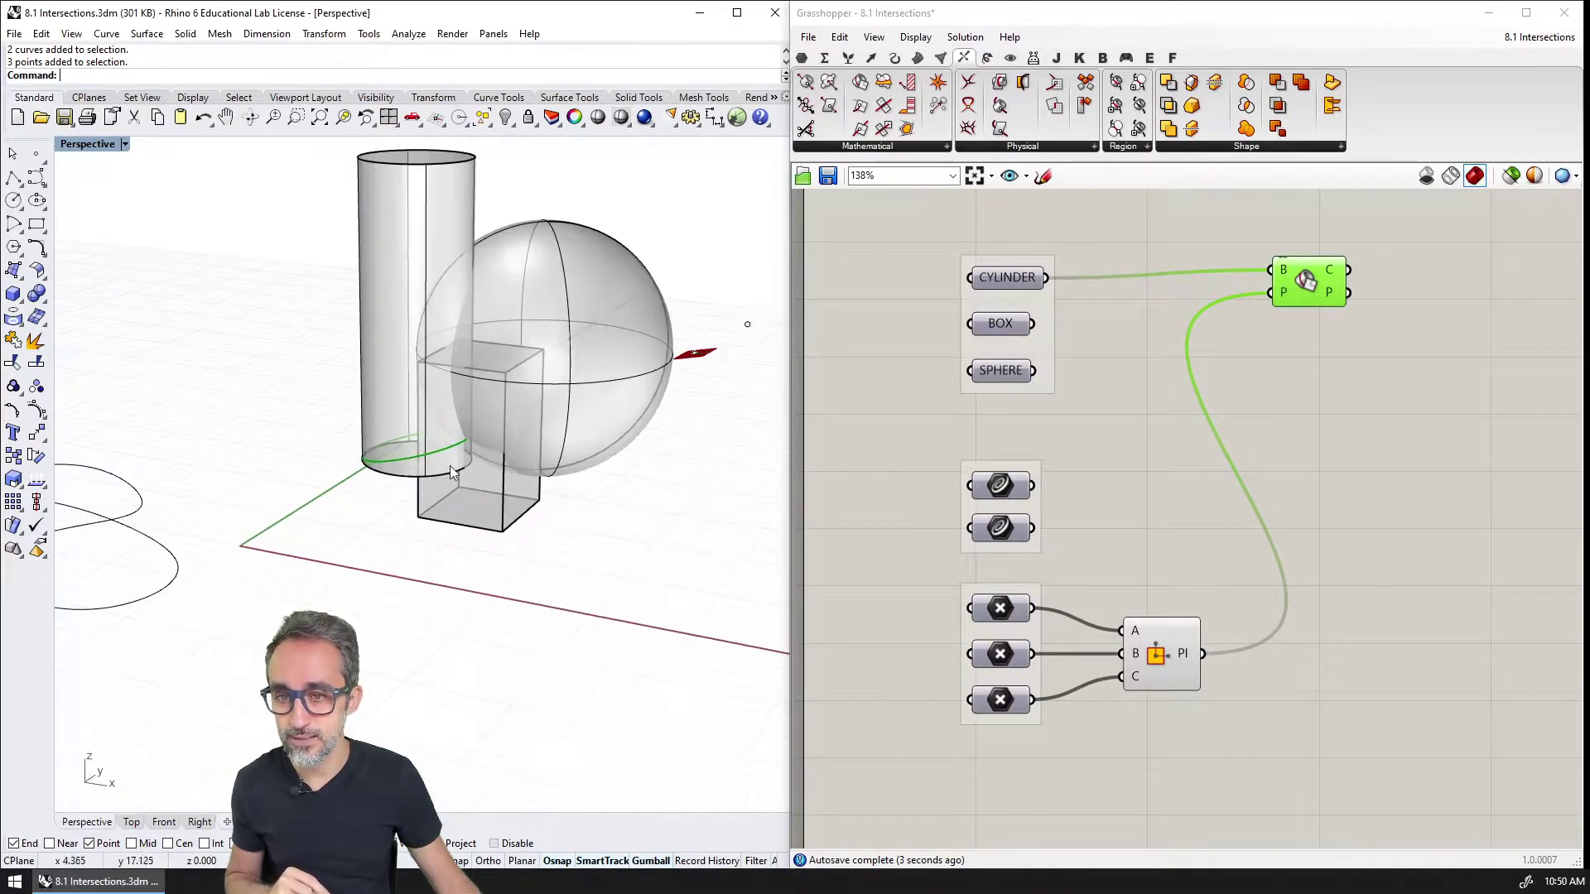
{"action": "scroll", "coordinate": [459, 467], "scroll_direction": "down", "scroll_amount": 2}
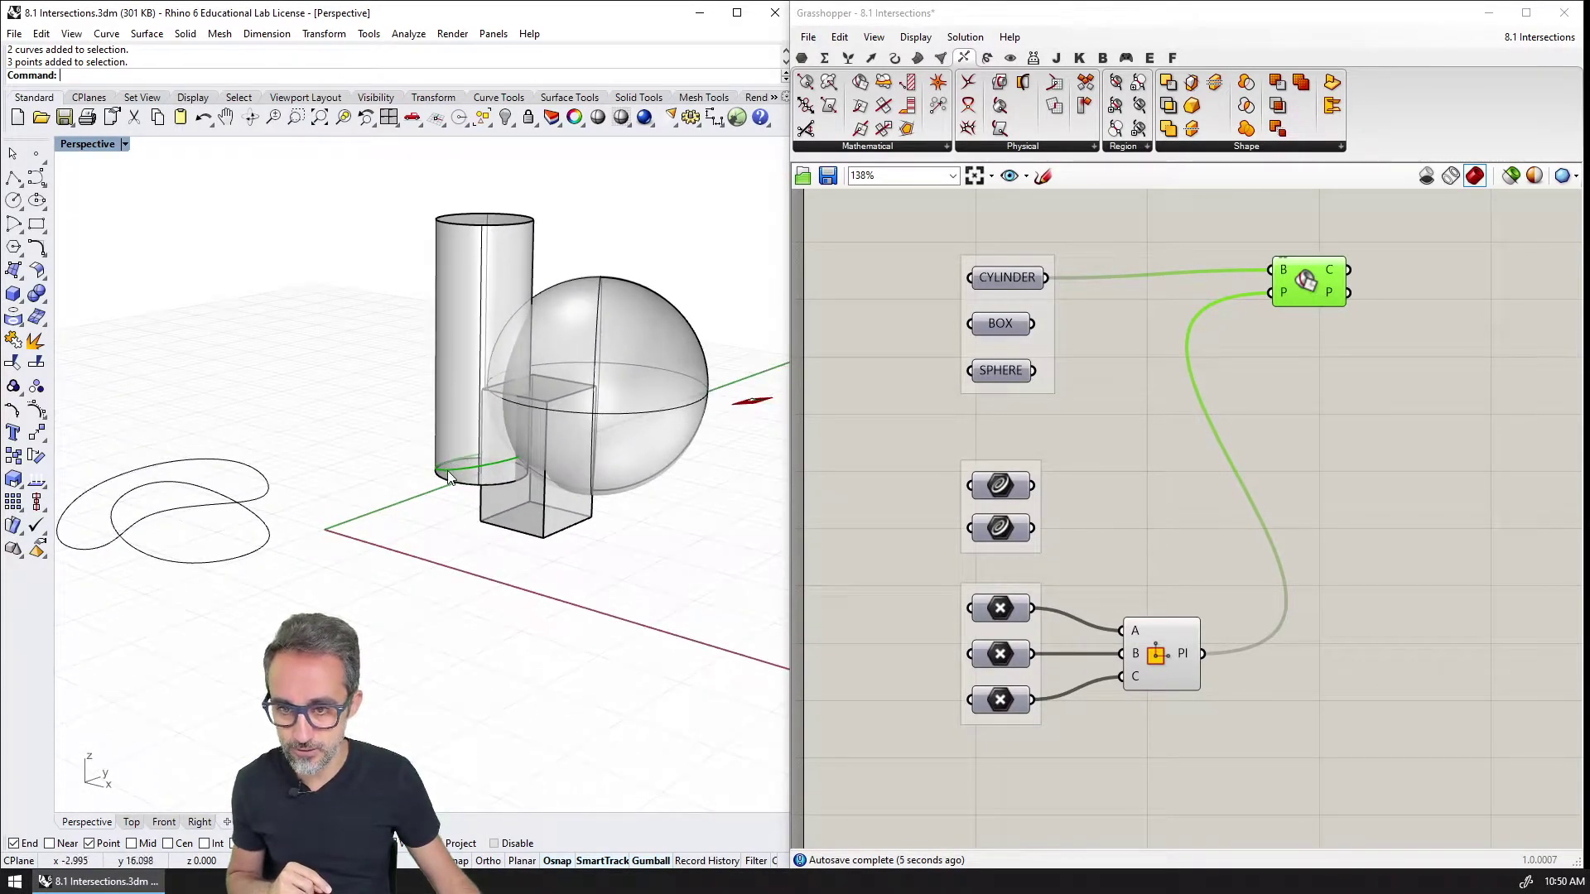
{"action": "right_click_drag", "start_coordinate": [511, 439], "coordinate": [646, 340]}
{"action": "left_click", "coordinate": [712, 345]}
{"action": "left_click_drag", "start_coordinate": [717, 305], "coordinate": [709, 401]}
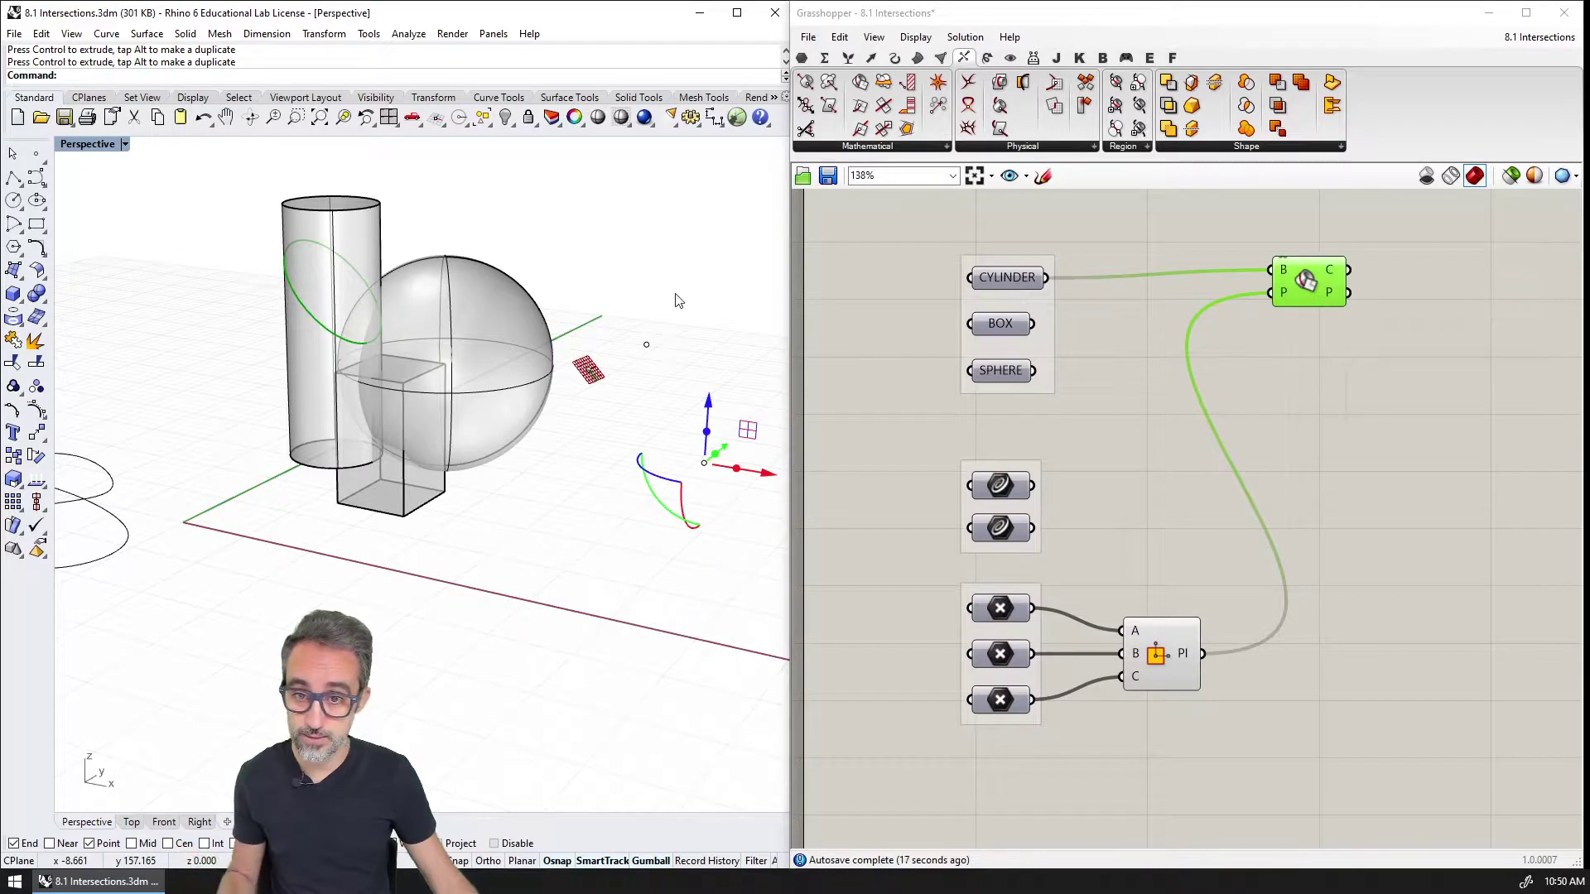
{"action": "key", "text": "ctrl+z"}
{"action": "key", "text": "ctrl+z"}
{"action": "key", "text": "ctrl+z"}
{"action": "key", "text": "ctrl+z"}
{"action": "key", "text": "ctrl+z"}
{"action": "key", "text": "ctrl+z"}
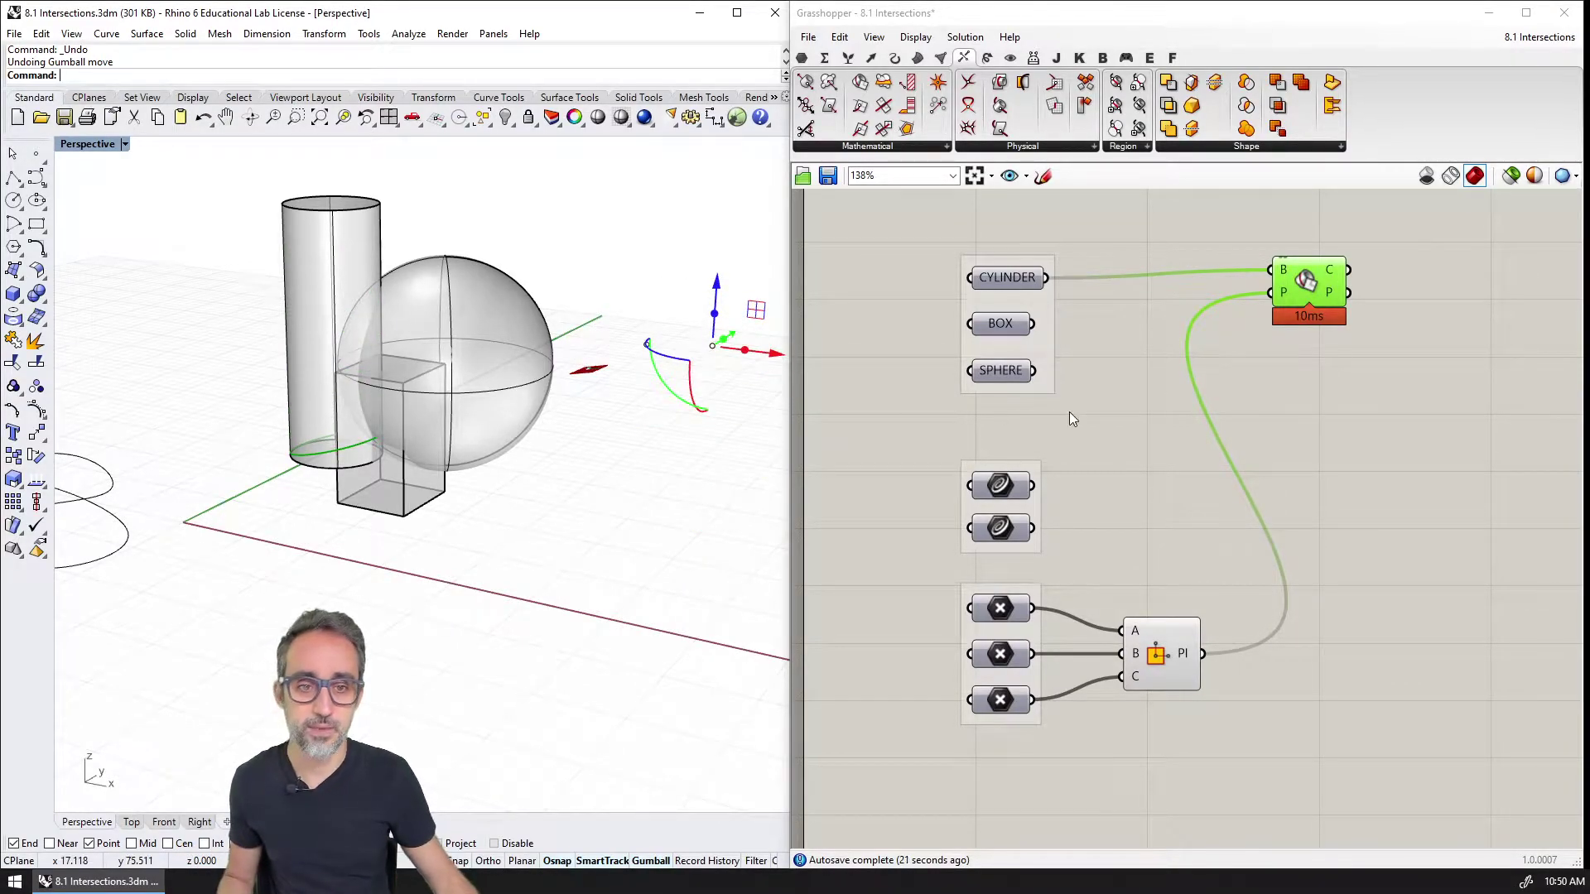
- Switch the section's brep input to BOX, then to SPHERE
{"action": "right_click_drag", "start_coordinate": [1075, 411], "coordinate": [1035, 410]}
{"action": "left_click_drag", "start_coordinate": [993, 326], "coordinate": [1230, 274]}
{"action": "left_click_drag", "start_coordinate": [997, 374], "coordinate": [1232, 276]}
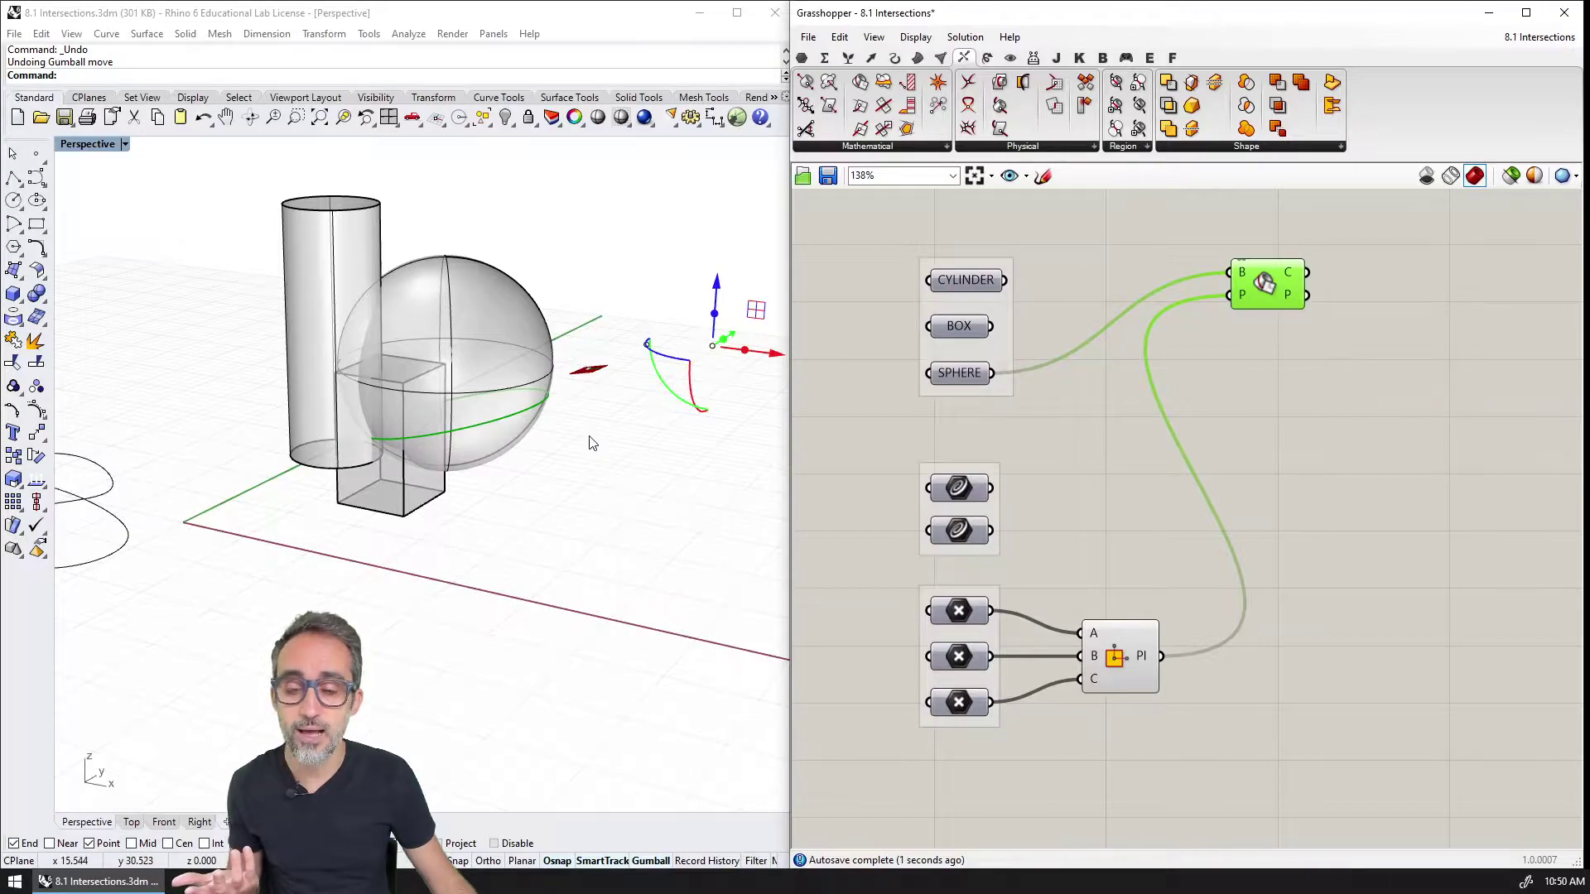
{"action": "scroll", "coordinate": [588, 444], "scroll_direction": "down", "scroll_amount": 2}
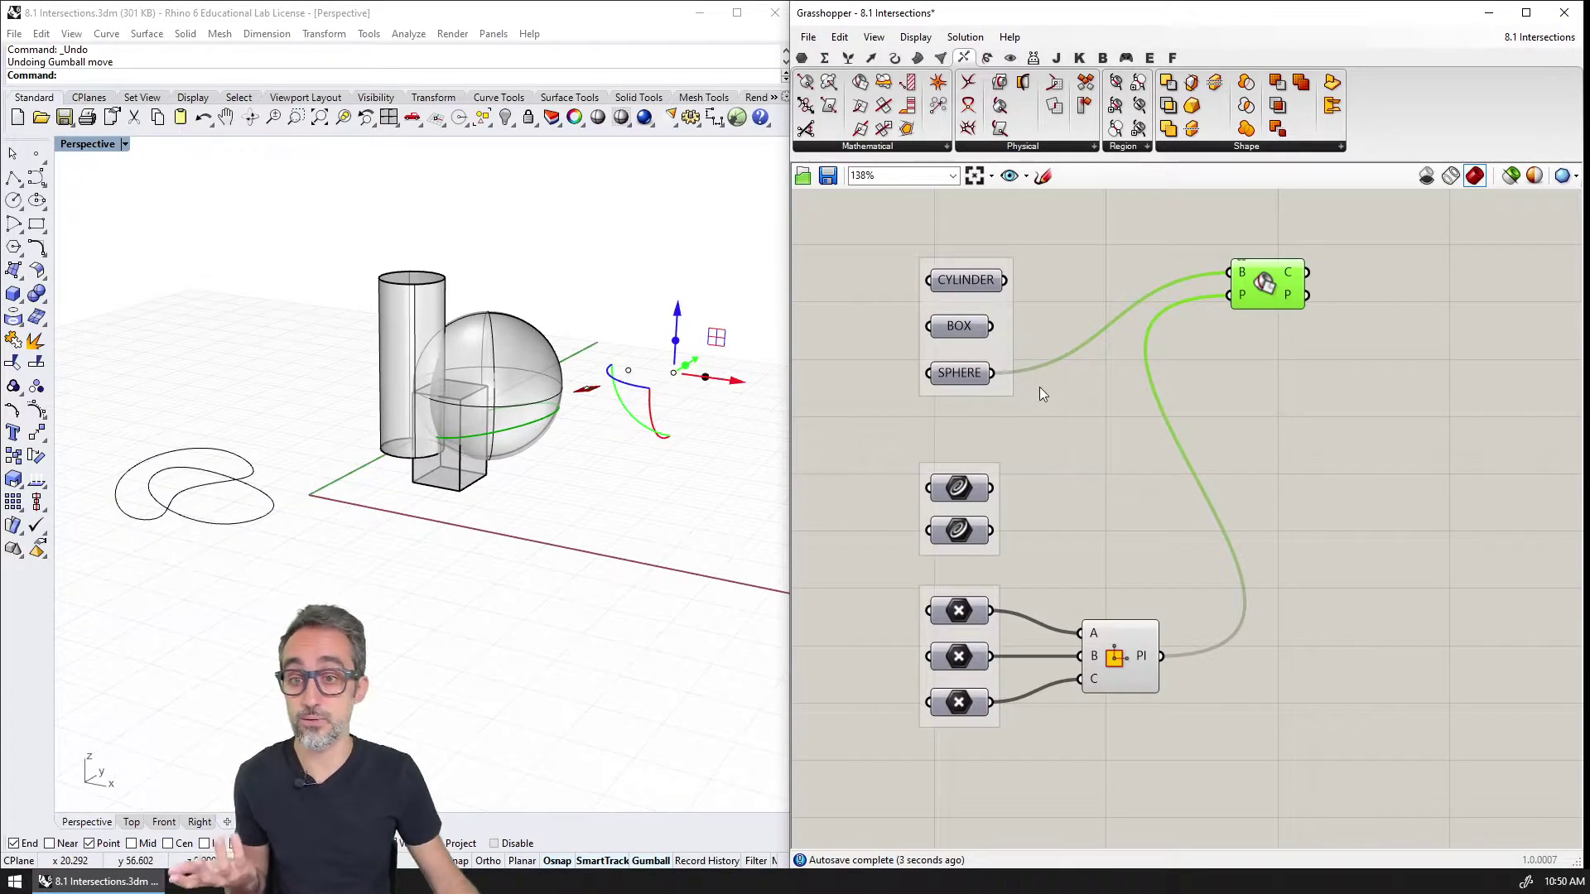
{"action": "left_click", "coordinate": [1253, 334]}
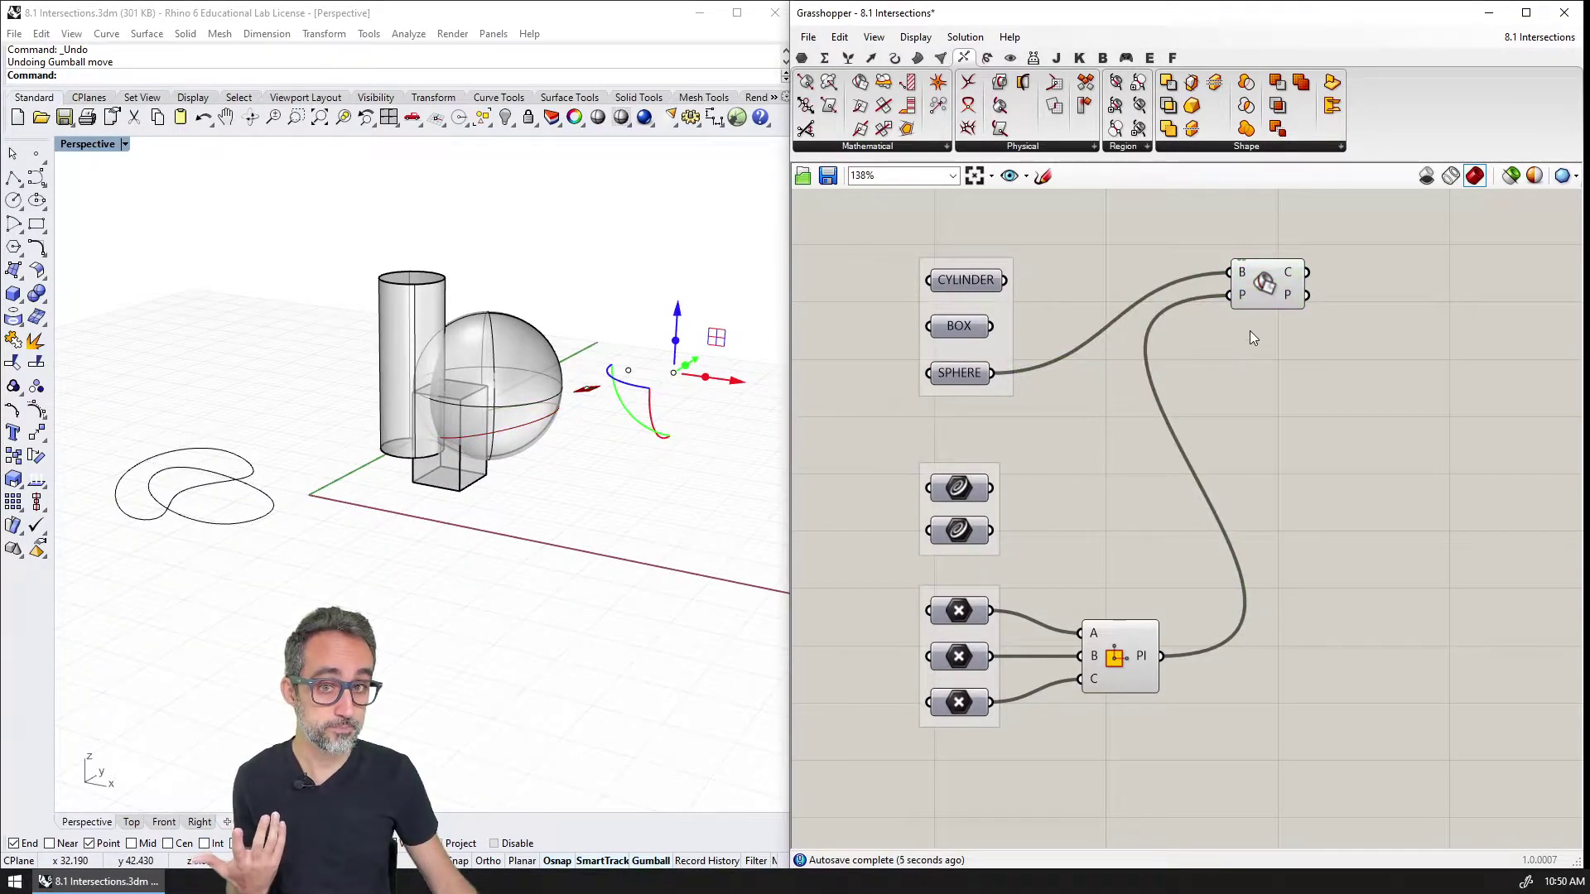
- Place Curve | Plane lower on the canvas, wiring the first curve and the three-point plane
{"action": "left_click", "coordinate": [902, 147]}
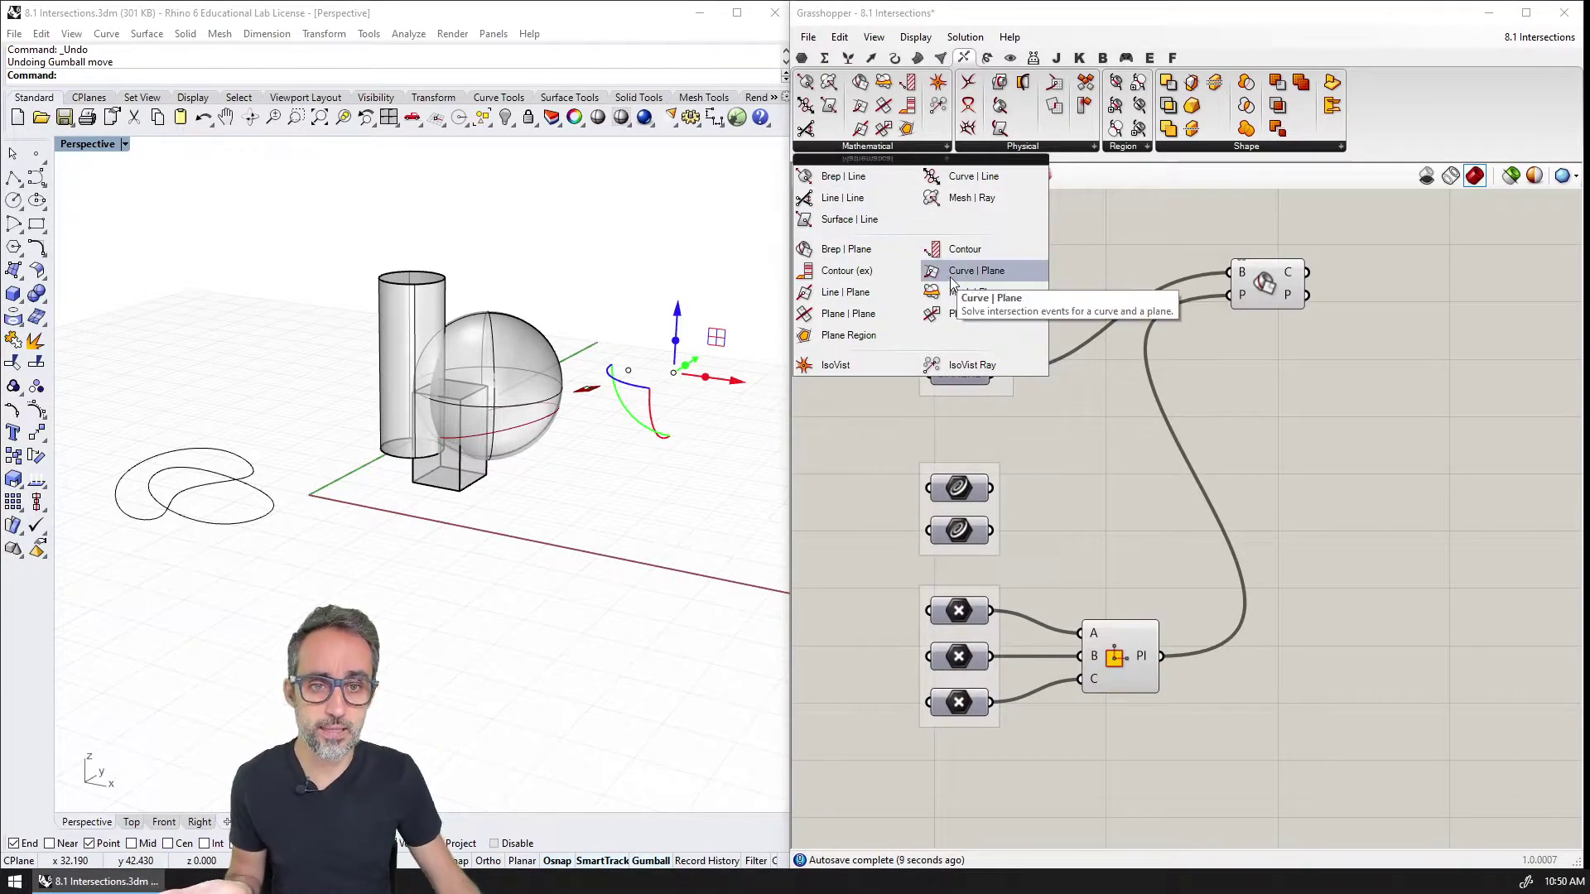
{"action": "left_click", "coordinate": [981, 275]}
{"action": "left_click", "coordinate": [1275, 375]}
{"action": "left_click_drag", "start_coordinate": [1295, 378], "coordinate": [1302, 515]}
{"action": "left_click_drag", "start_coordinate": [991, 488], "coordinate": [1245, 493]}
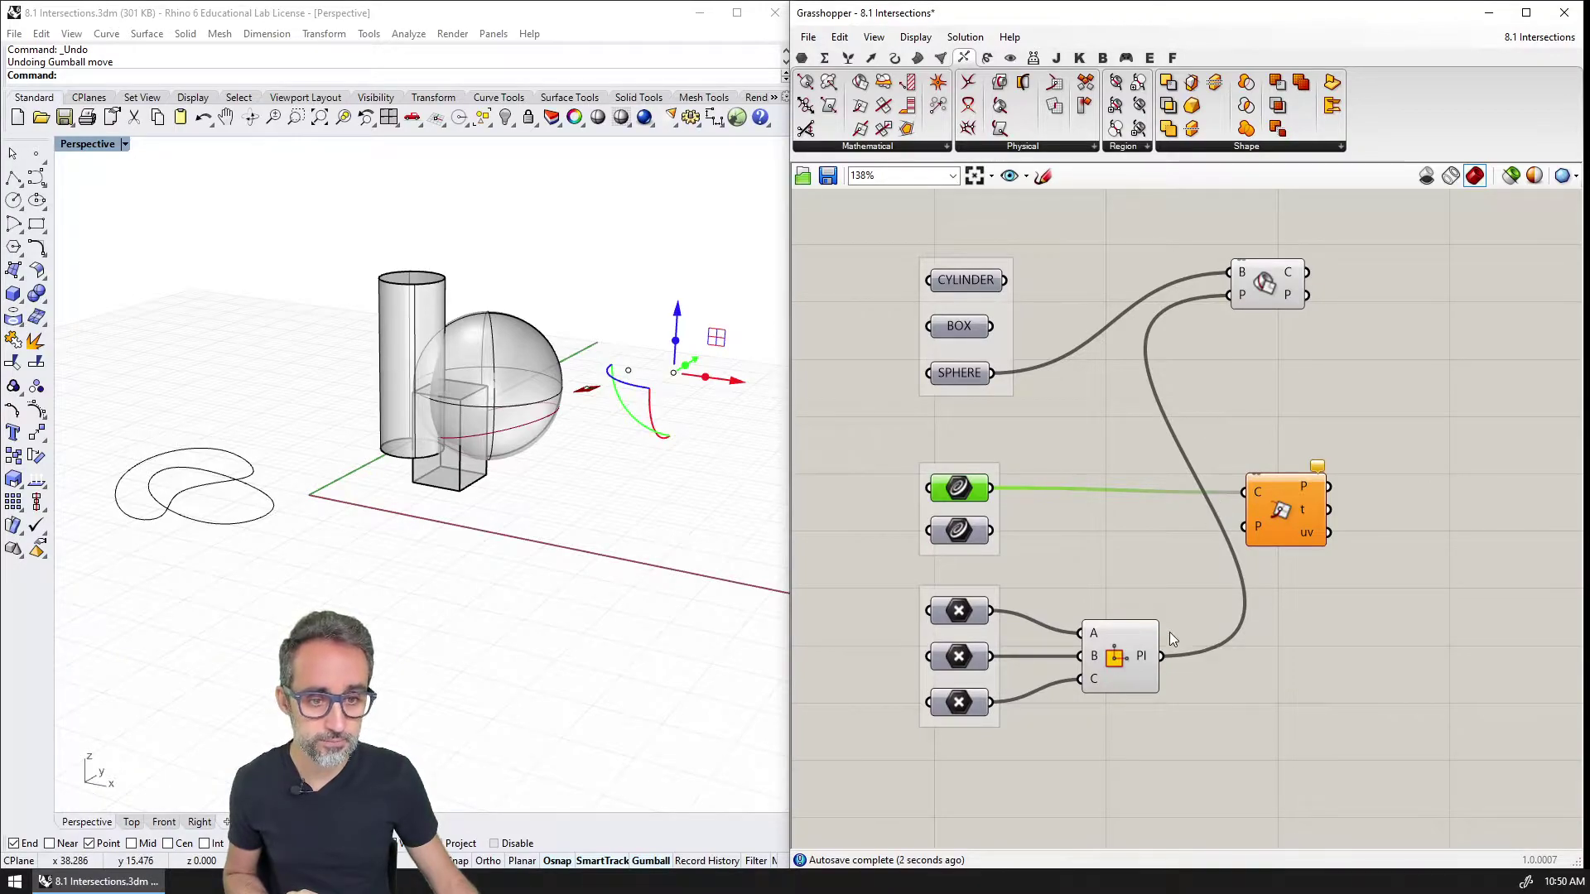
{"action": "left_click_drag", "start_coordinate": [1162, 656], "coordinate": [1244, 527]}
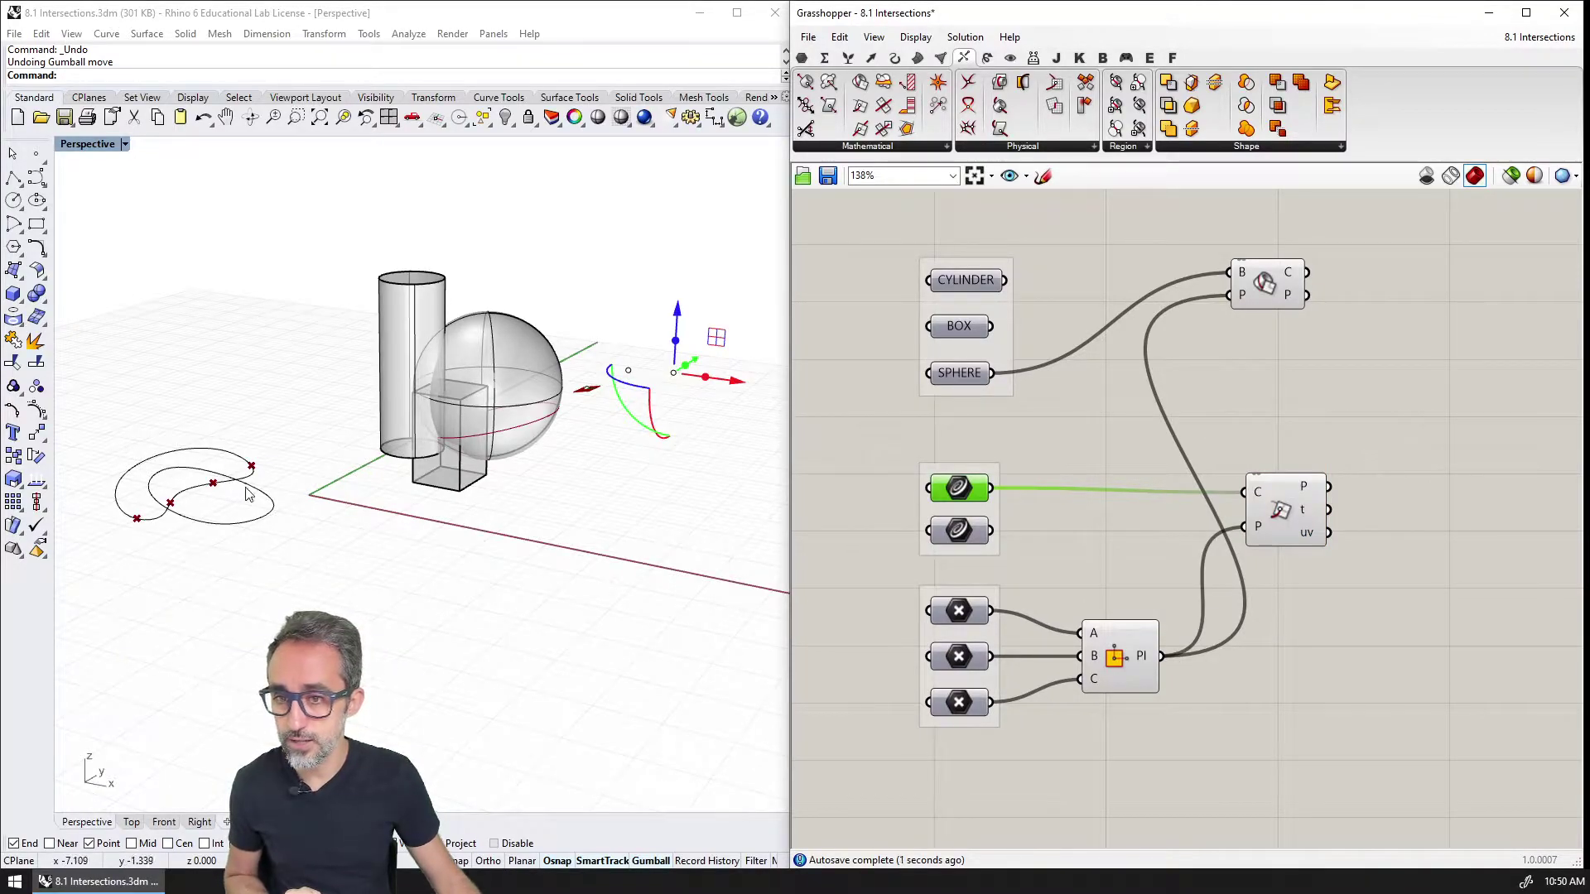
- Test moving a plane point by an exact vertical distance, undo it, and return to Grasshopper
{"action": "mouse_move", "coordinate": [669, 343]}
{"action": "left_mouse_down"}
{"action": "mouse_move", "coordinate": [698, 400]}
{"action": "mouse_move", "coordinate": [675, 326]}
{"action": "left_mouse_up"}
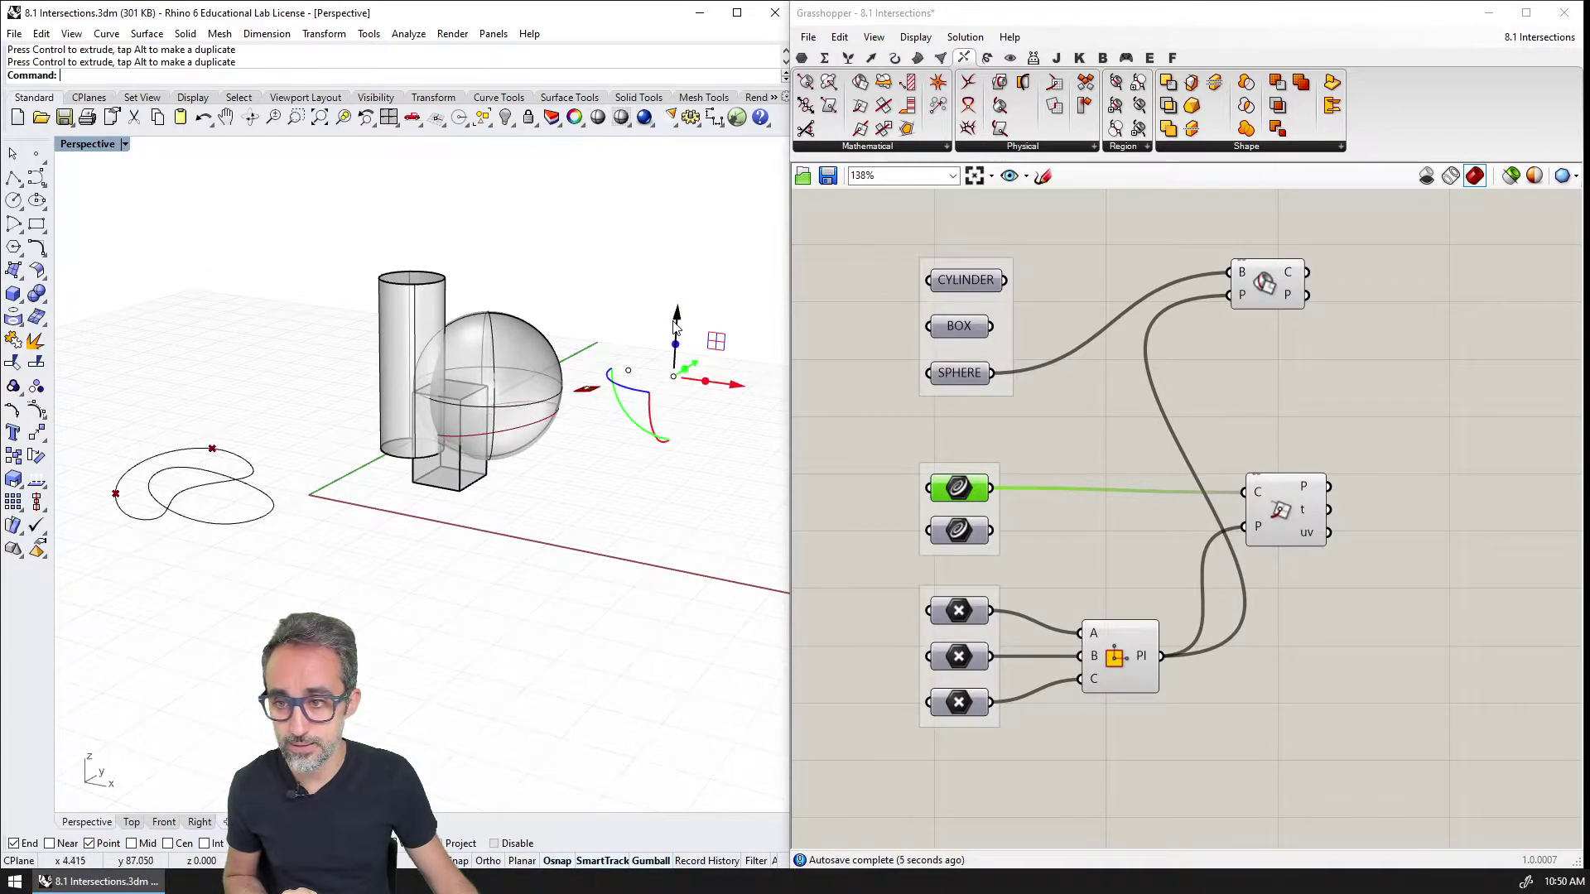
{"action": "left_click", "coordinate": [676, 325]}
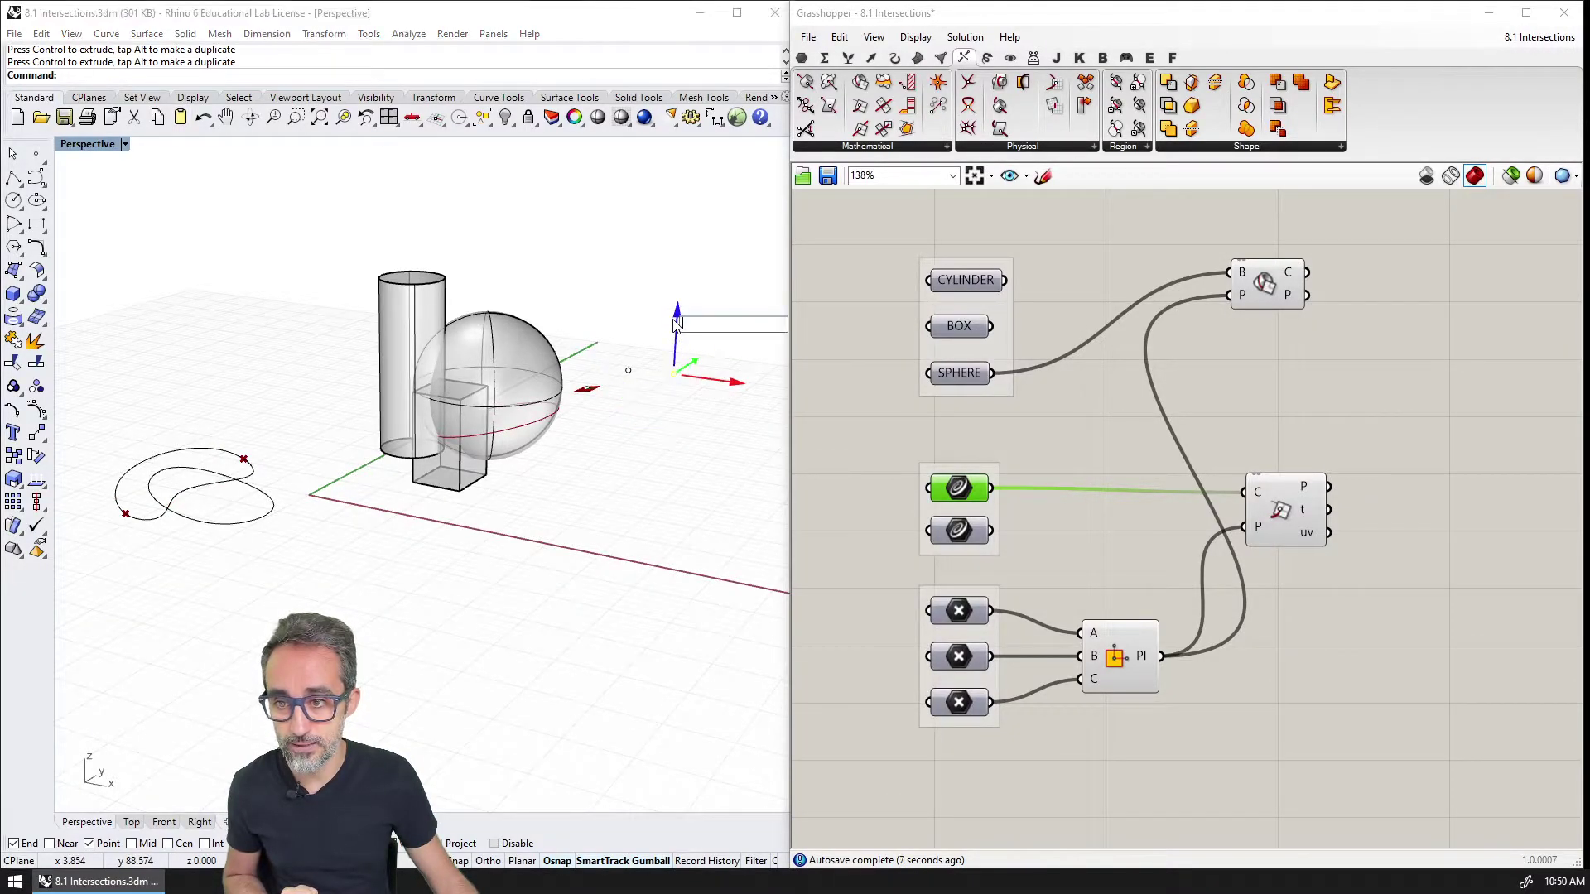
{"action": "key", "text": "Return"}
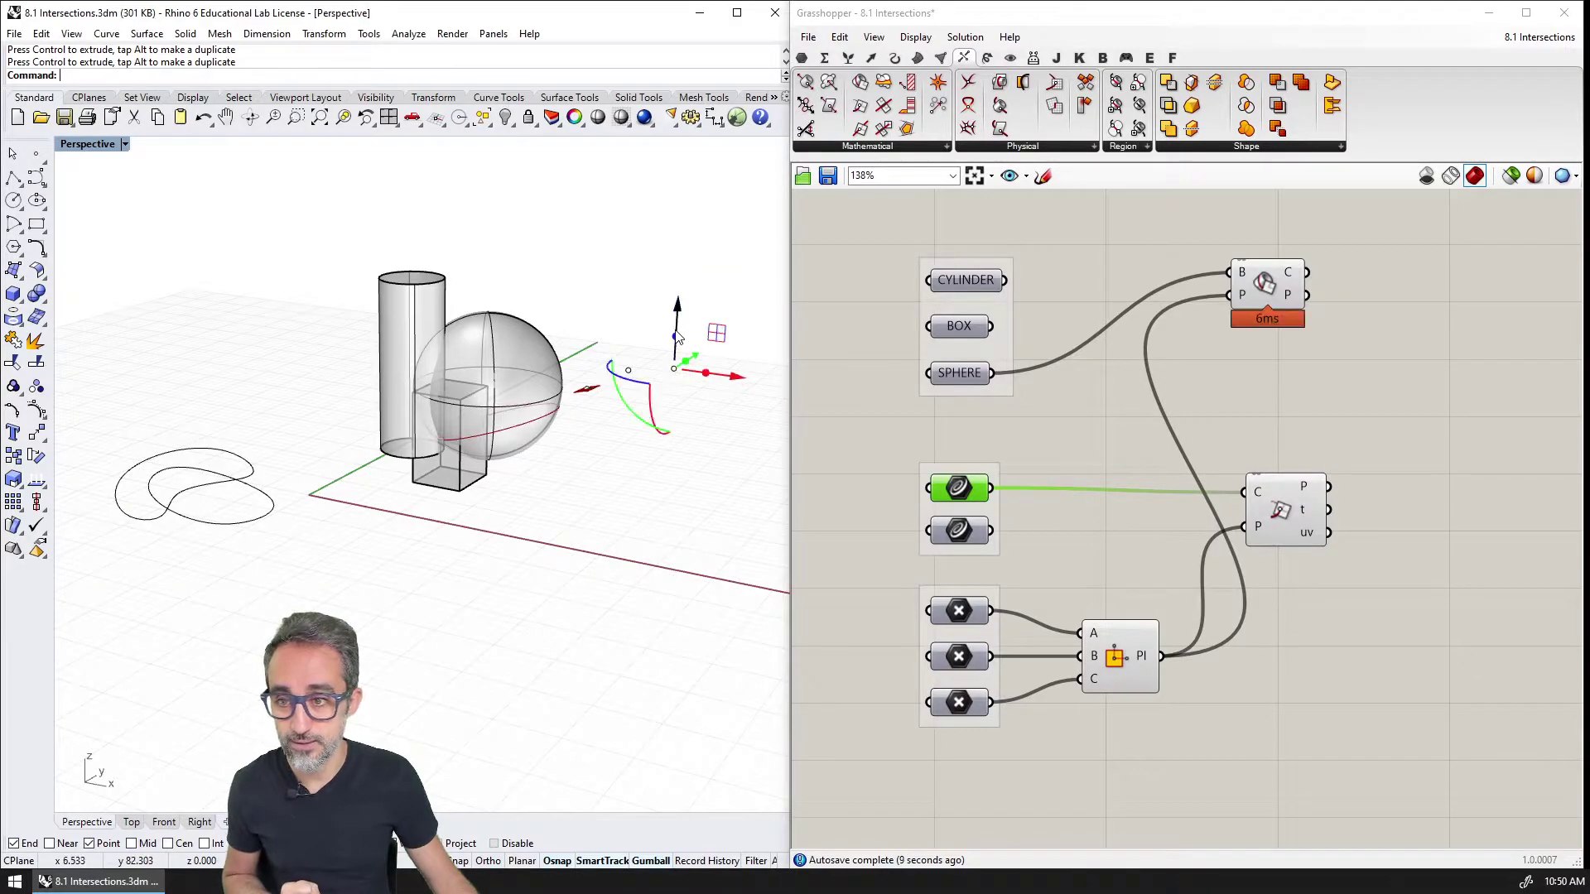
{"action": "left_click", "coordinate": [682, 284]}
{"action": "key", "text": "ctrl+z"}
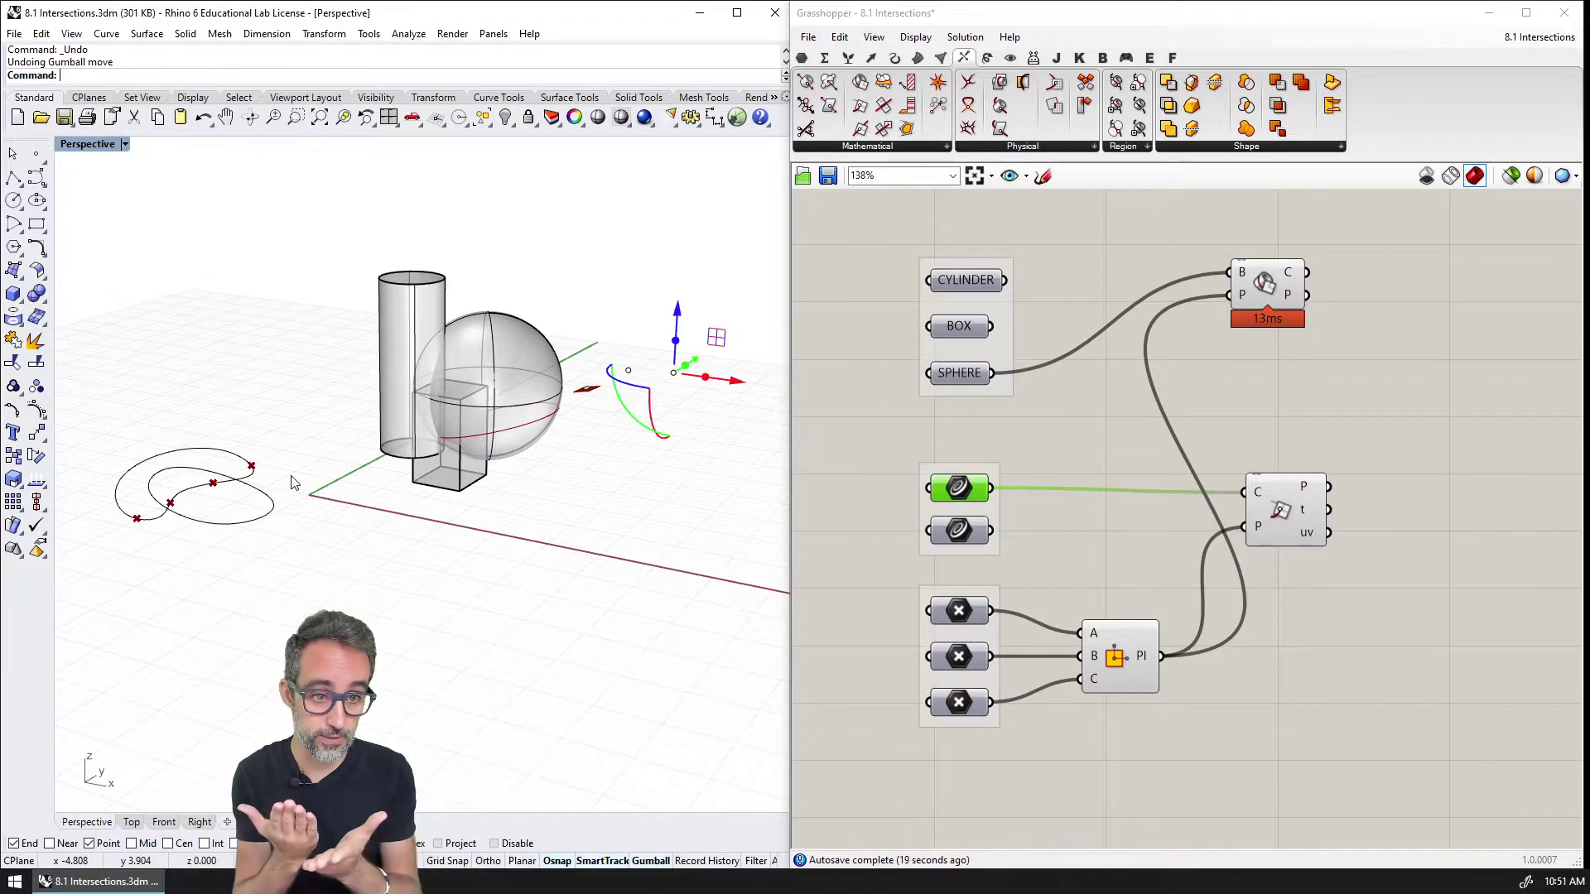
{"action": "left_click", "coordinate": [1156, 18]}
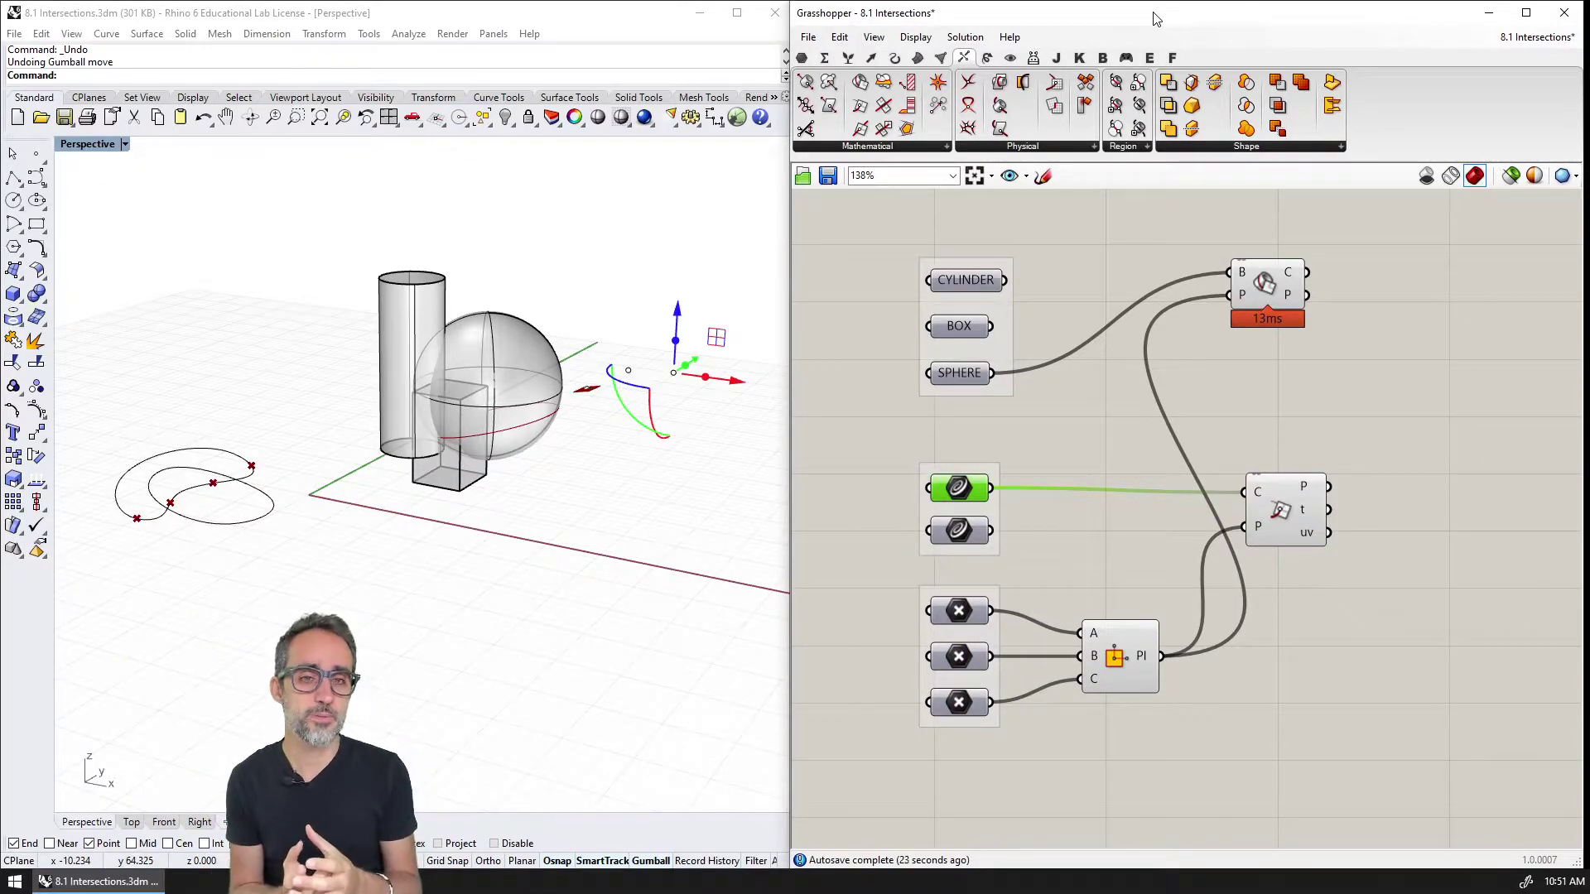
- Place a Brep | Brep component from the Physical list just below the raised Brep | Plane
{"action": "left_click", "coordinate": [1070, 286]}
{"action": "left_click", "coordinate": [1051, 147]}
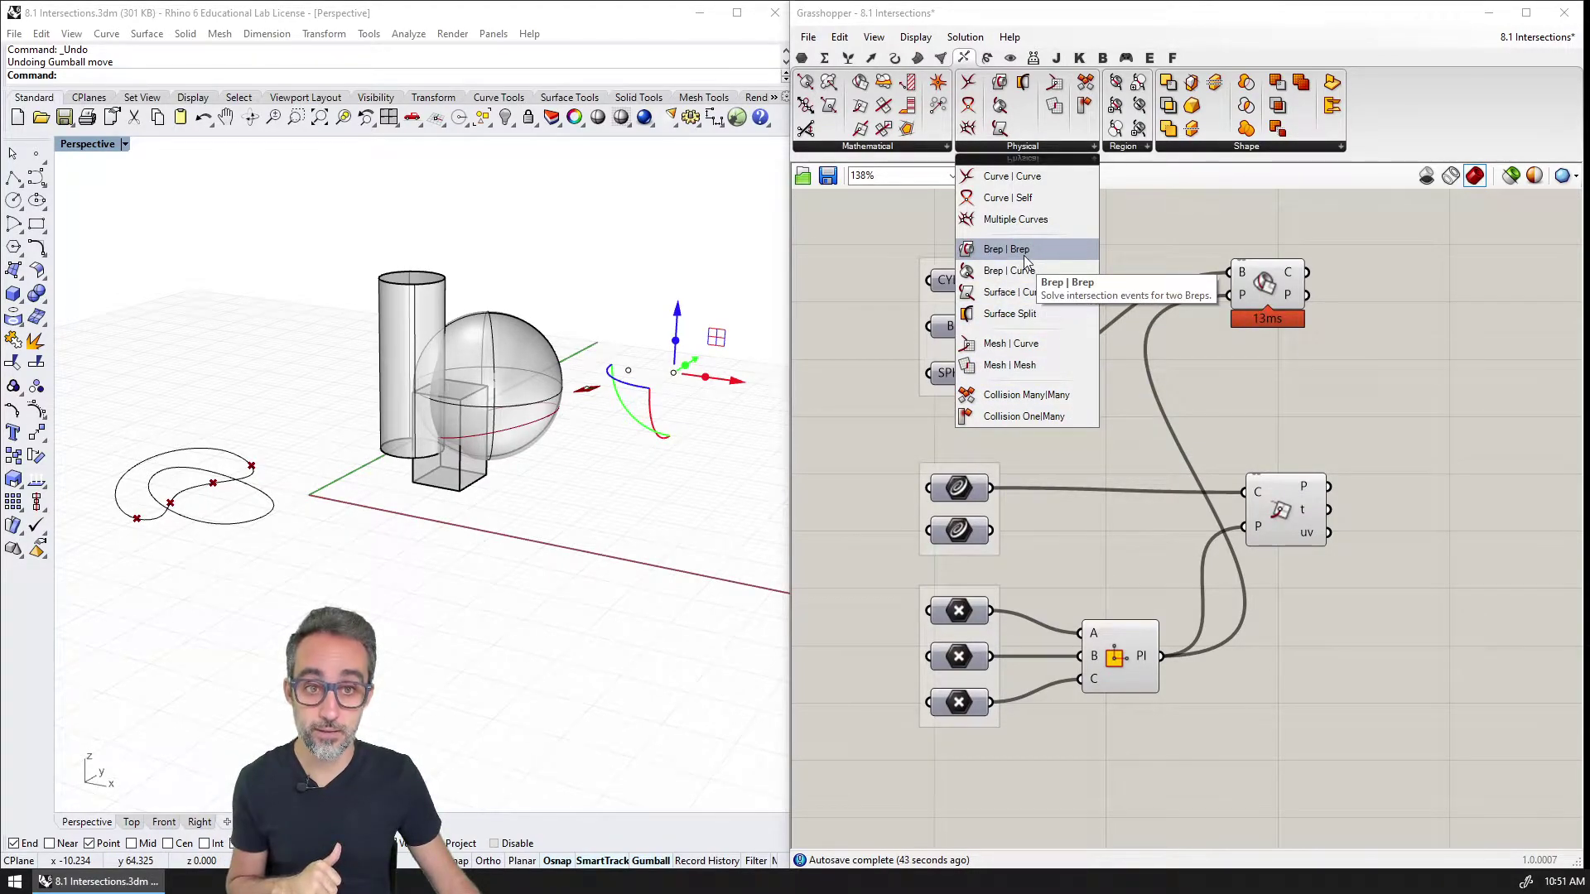
{"action": "left_click_drag", "start_coordinate": [1025, 261], "coordinate": [1083, 292]}
{"action": "left_click_drag", "start_coordinate": [1267, 281], "coordinate": [1271, 234]}
{"action": "left_click_drag", "start_coordinate": [1265, 376], "coordinate": [1276, 340]}
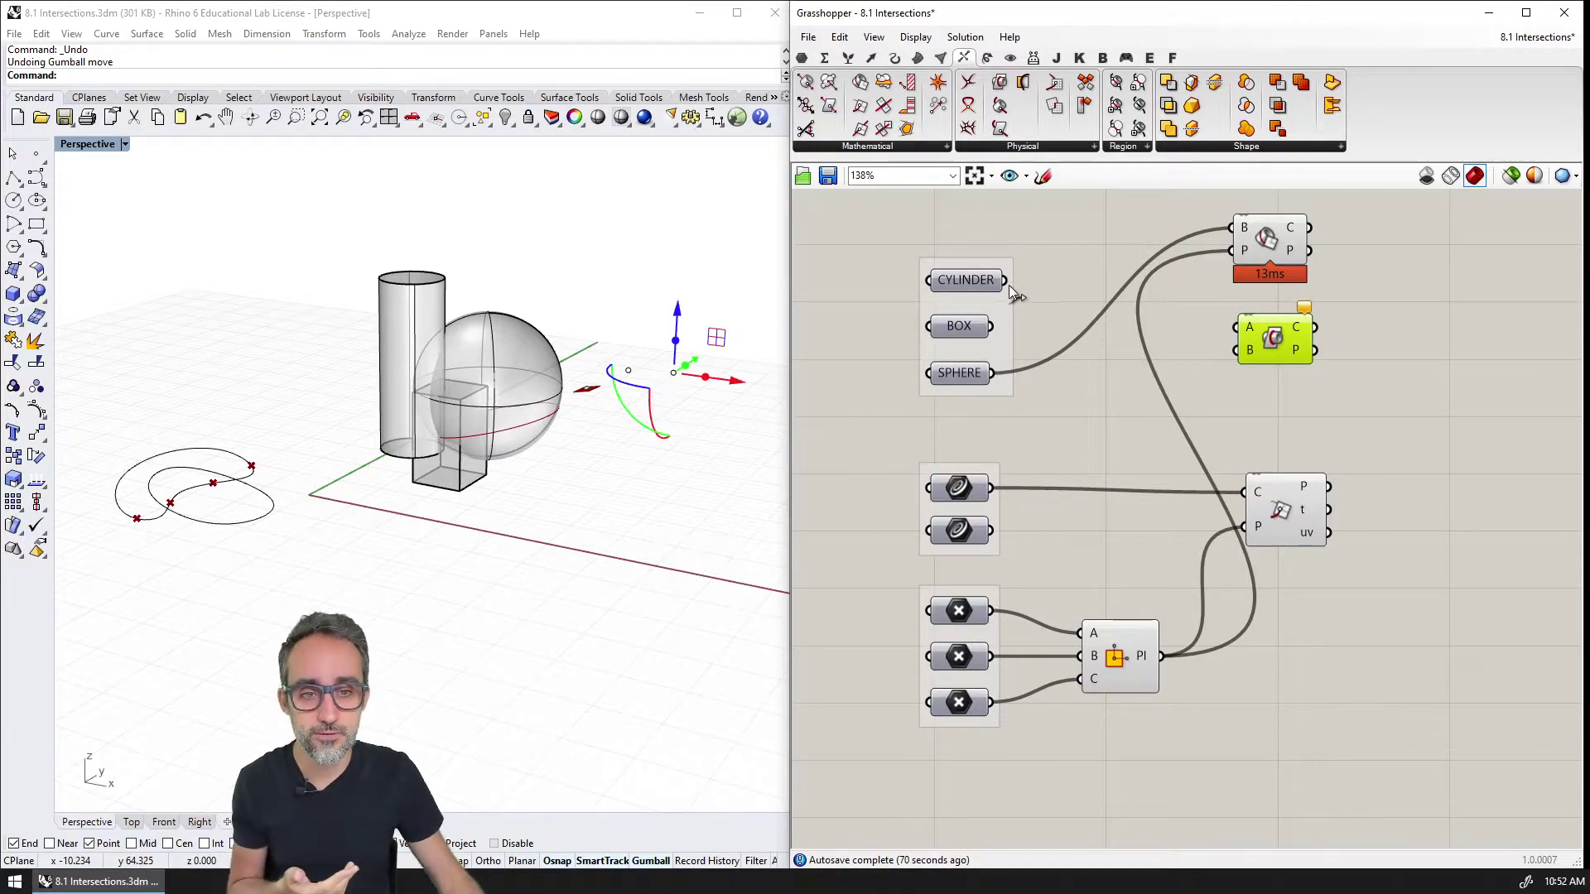
- Wire CYLINDER to A of Brep | Brep, trying BOX then SPHERE as B
{"action": "left_click_drag", "start_coordinate": [1005, 280], "coordinate": [1242, 329]}
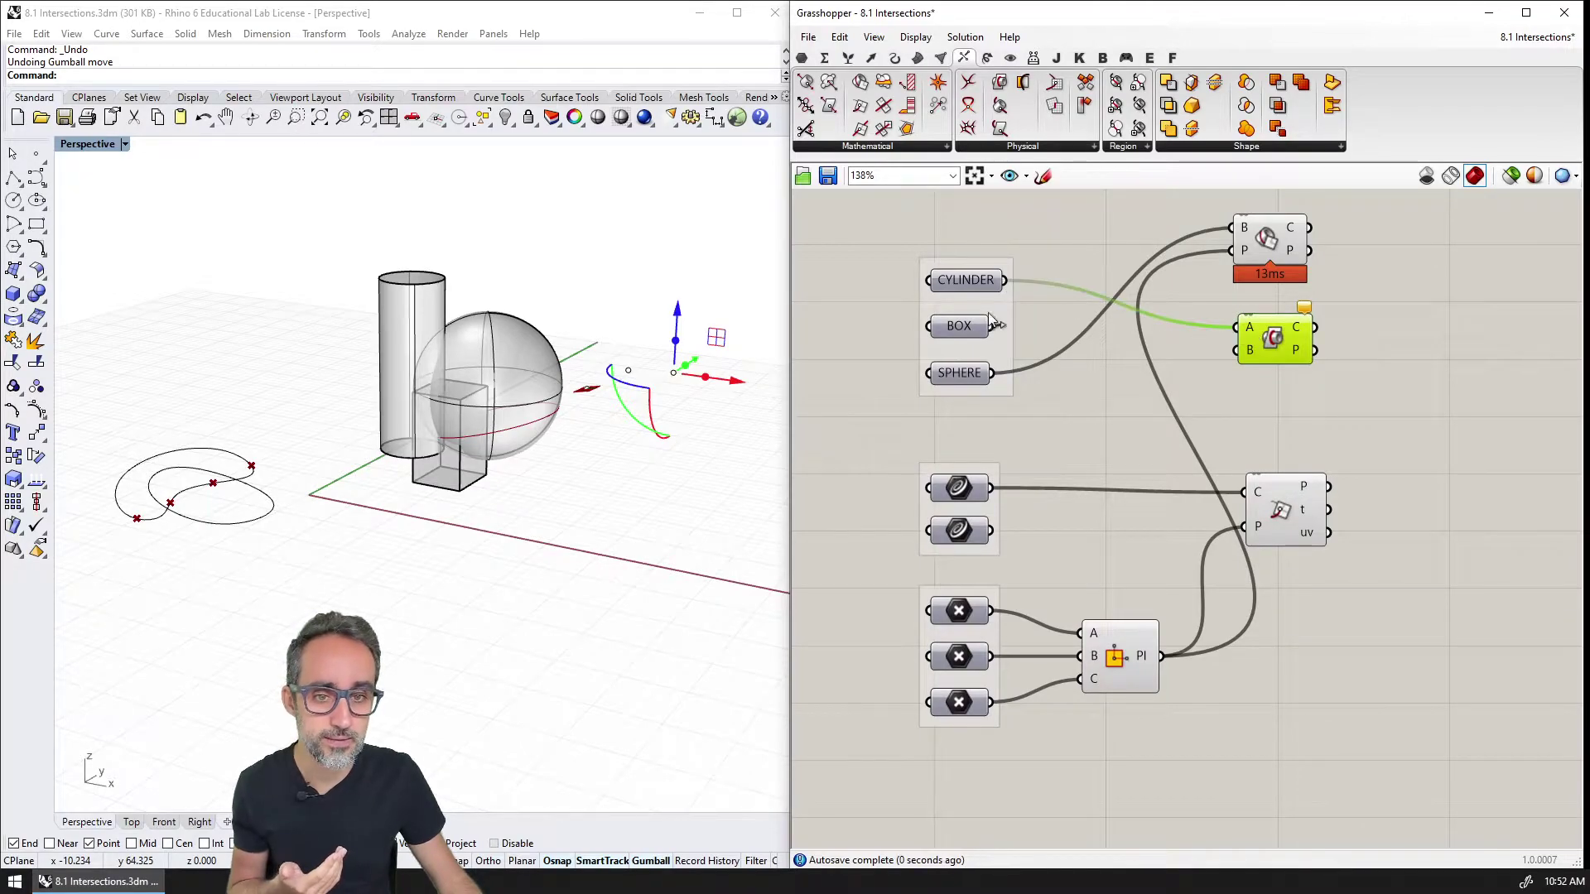
{"action": "left_click_drag", "start_coordinate": [992, 326], "coordinate": [1232, 350]}
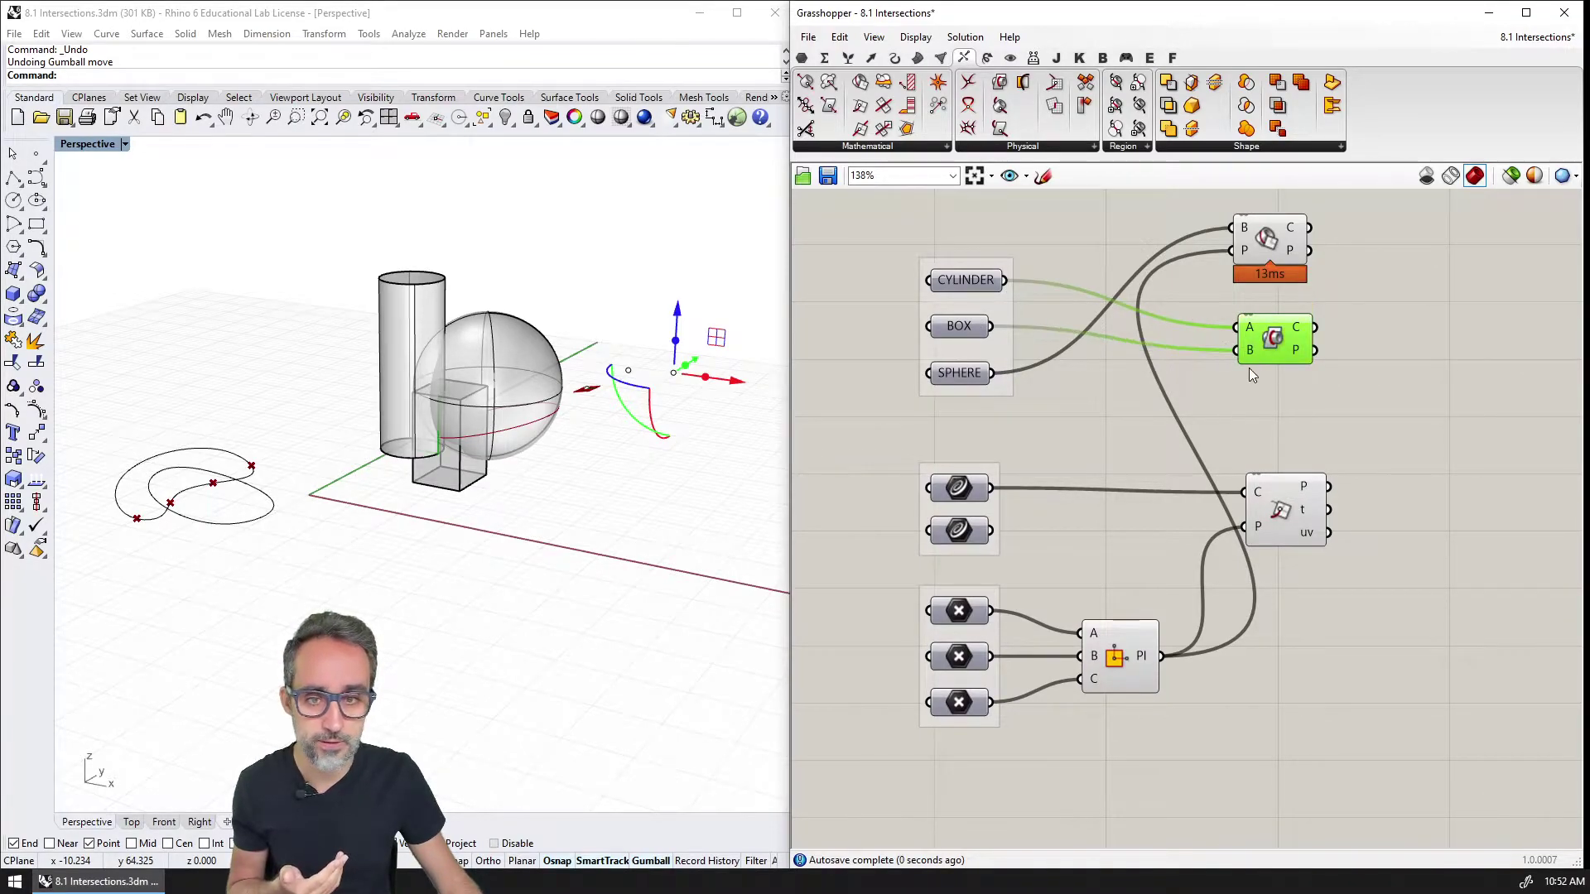
{"action": "scroll", "coordinate": [506, 371], "scroll_direction": "up", "scroll_amount": 5}
{"action": "scroll", "coordinate": [506, 371], "scroll_direction": "up", "scroll_amount": 8}
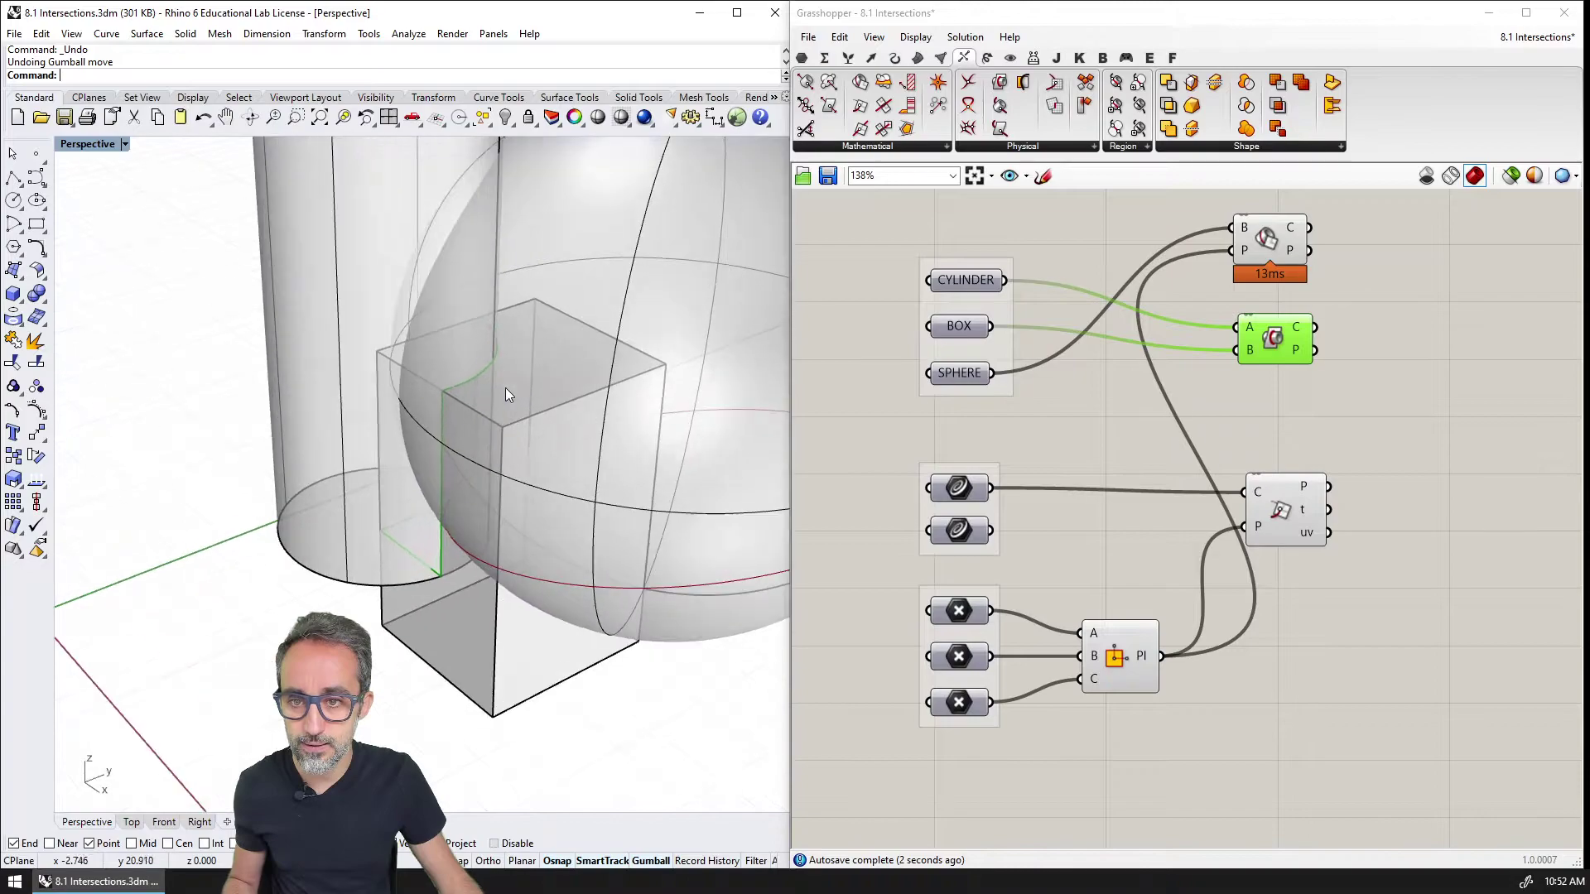
{"action": "right_click_drag", "start_coordinate": [459, 312], "coordinate": [510, 492]}
{"action": "right_click_drag", "start_coordinate": [1300, 332], "coordinate": [1160, 325]}
{"action": "mouse_move", "coordinate": [1160, 326]}
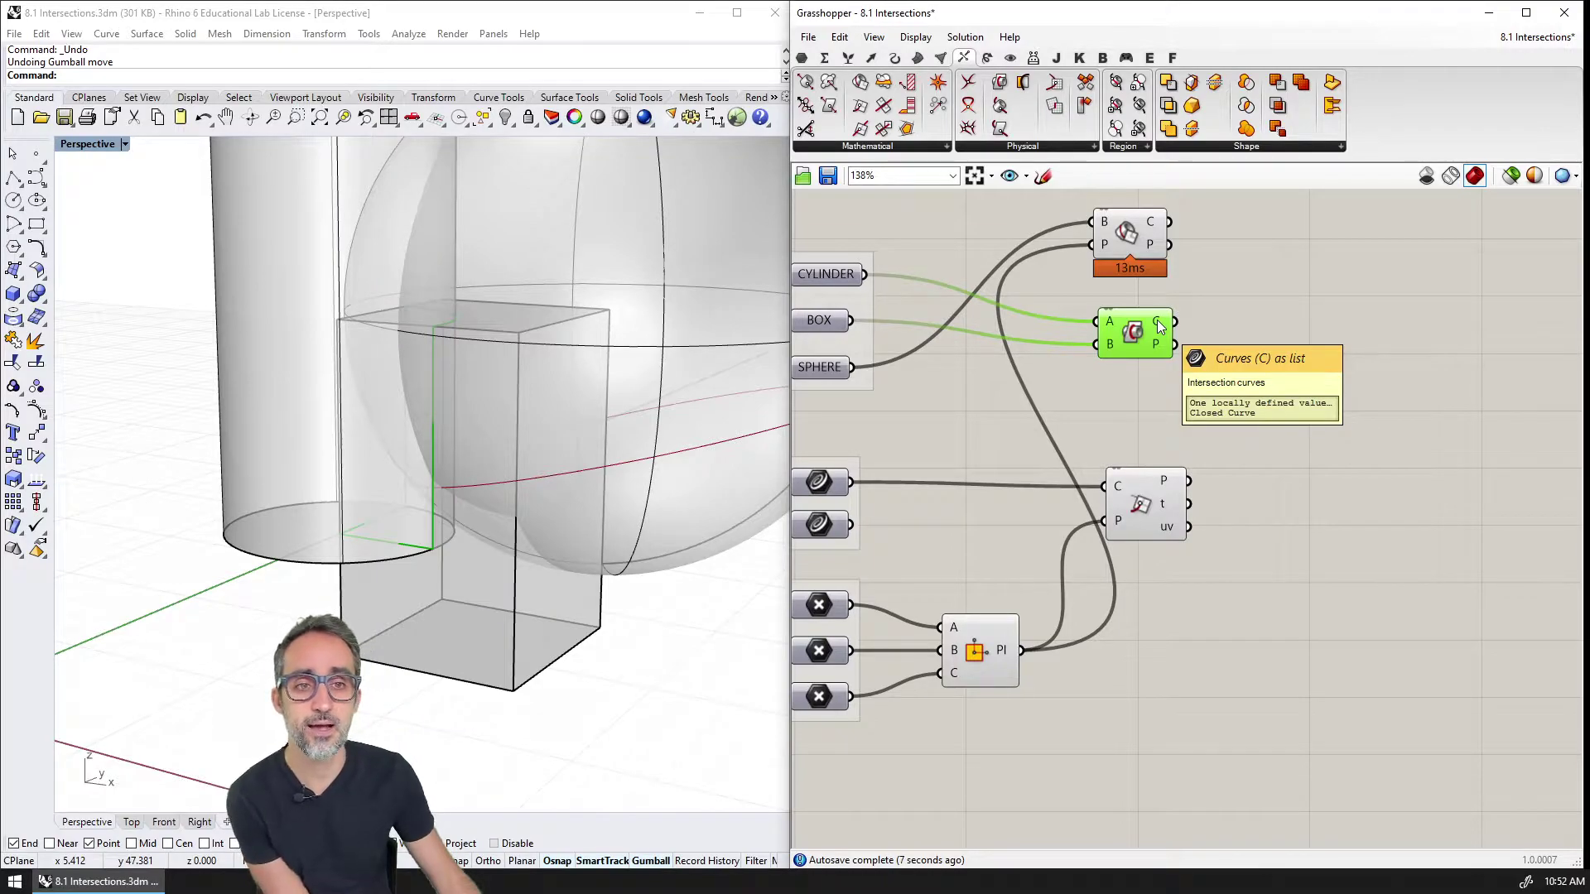
{"action": "scroll", "coordinate": [1210, 390], "scroll_direction": "down", "scroll_amount": 2}
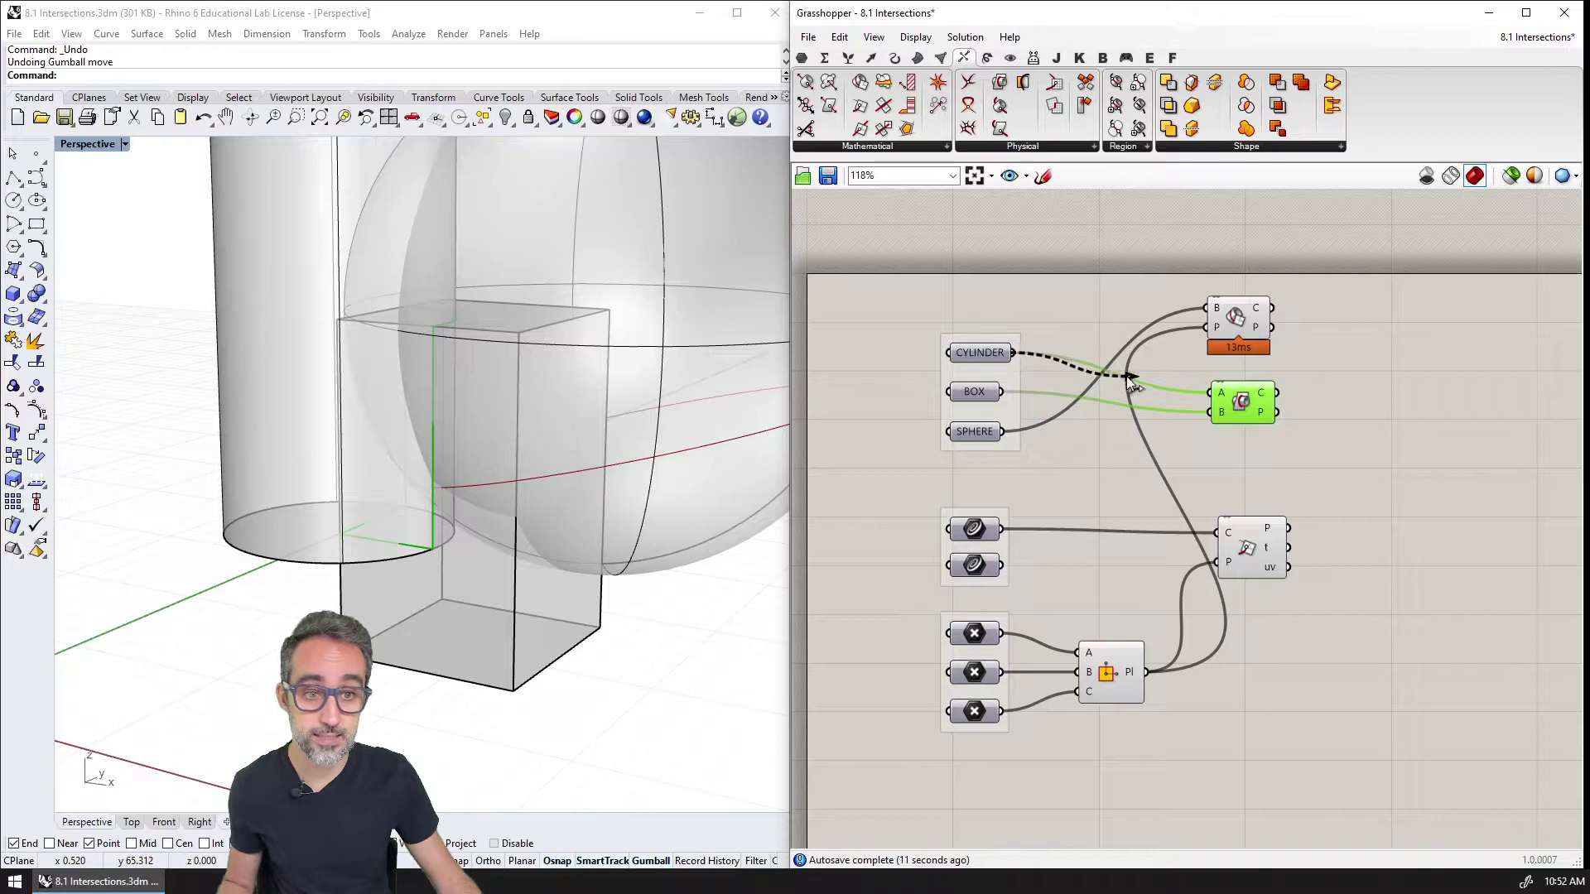
{"action": "left_click_drag", "start_coordinate": [1002, 432], "coordinate": [1210, 411]}
{"action": "right_click_drag", "start_coordinate": [565, 429], "coordinate": [597, 470]}
- Hide the Rhino cylinder, box and sphere with the Hide command
{"action": "left_click_drag", "start_coordinate": [577, 661], "coordinate": [396, 466]}
{"action": "type", "text": "hide"}
{"action": "key", "text": "Return"}
{"action": "right_click_drag", "start_coordinate": [499, 506], "coordinate": [530, 469]}
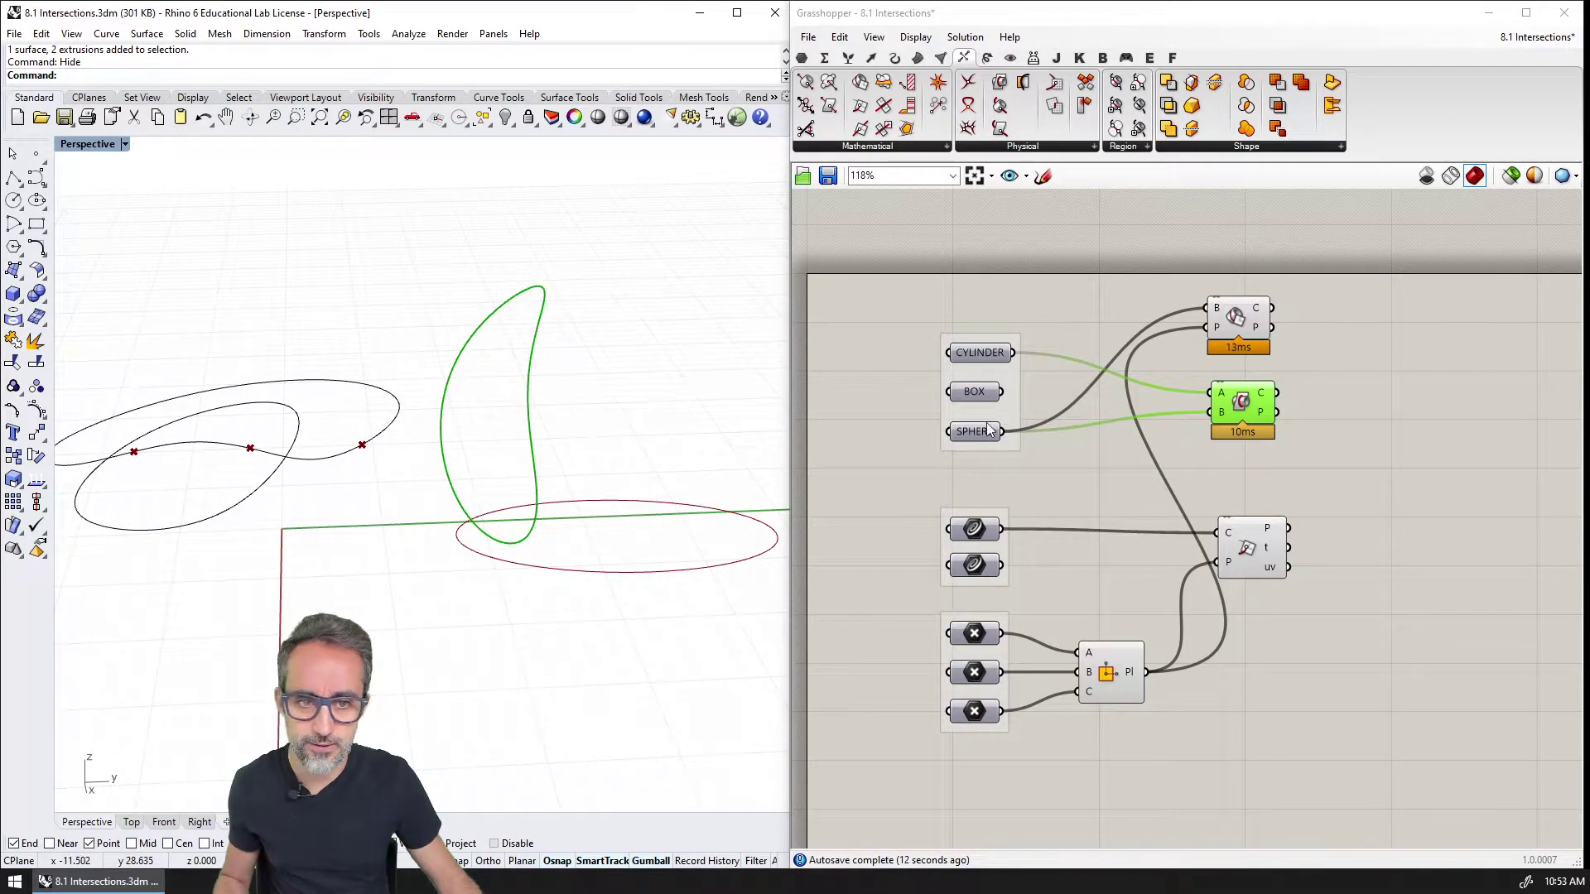
- Preview the CYLINDER and SPHERE inputs in Rhino around the intersection curve
{"action": "left_click", "coordinate": [981, 352]}
{"action": "left_click", "coordinate": [975, 432]}
{"action": "right_click_drag", "start_coordinate": [728, 464], "coordinate": [539, 497]}
{"action": "scroll", "coordinate": [1215, 435], "scroll_direction": "down", "scroll_amount": 1}
{"action": "scroll", "coordinate": [1186, 416], "scroll_direction": "up", "scroll_amount": 1}
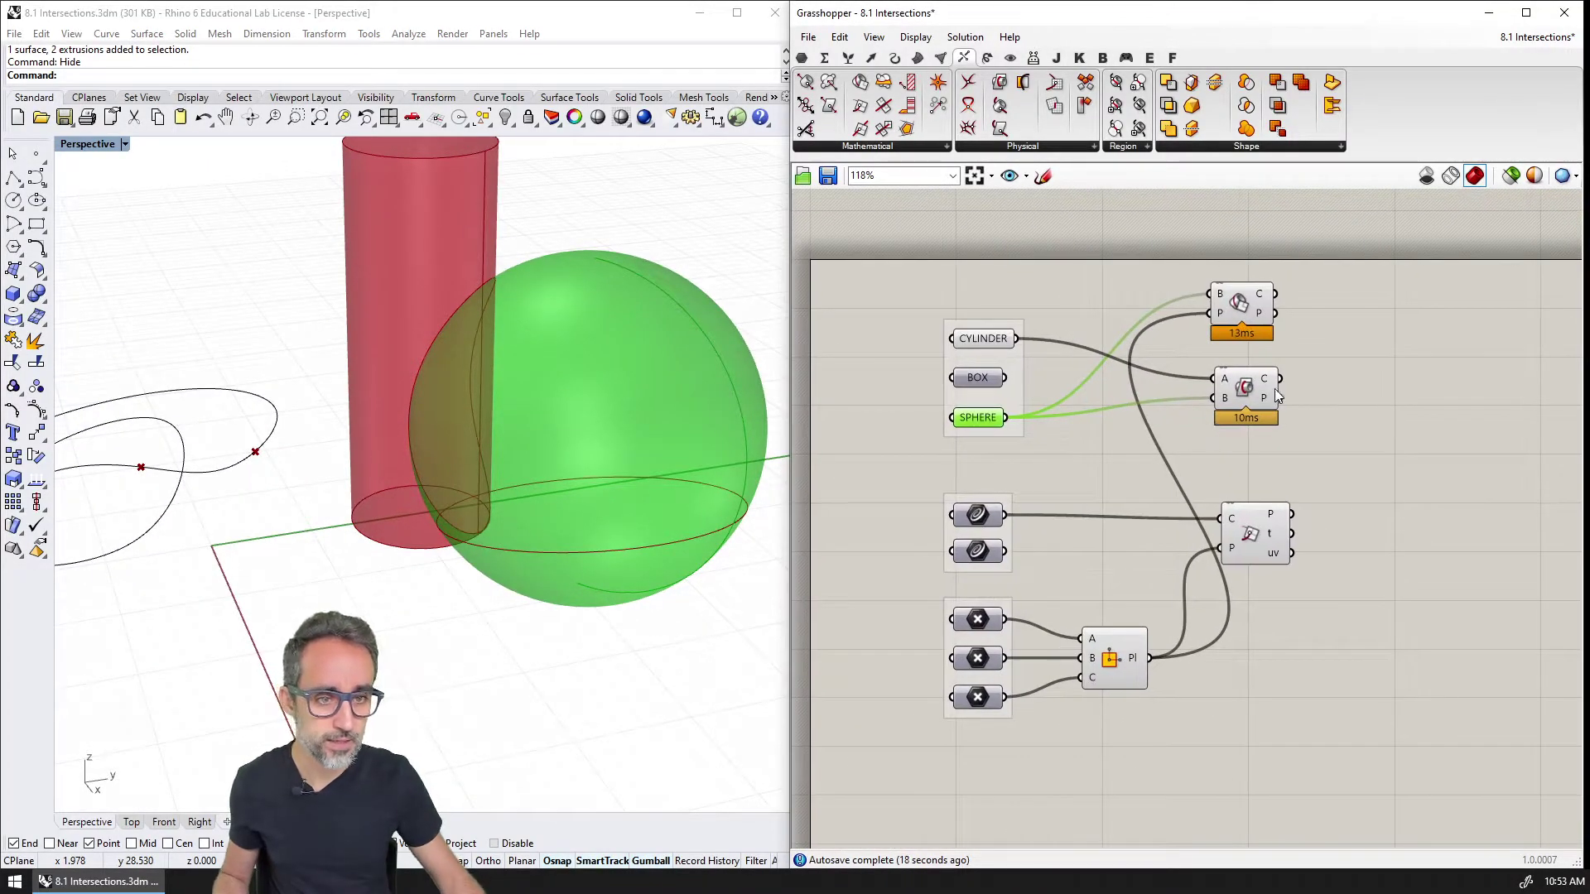
- Bake the Brep | Brep intersection curve, move it aside in Rhino, then delete it
{"action": "right_click", "coordinate": [1276, 380]}
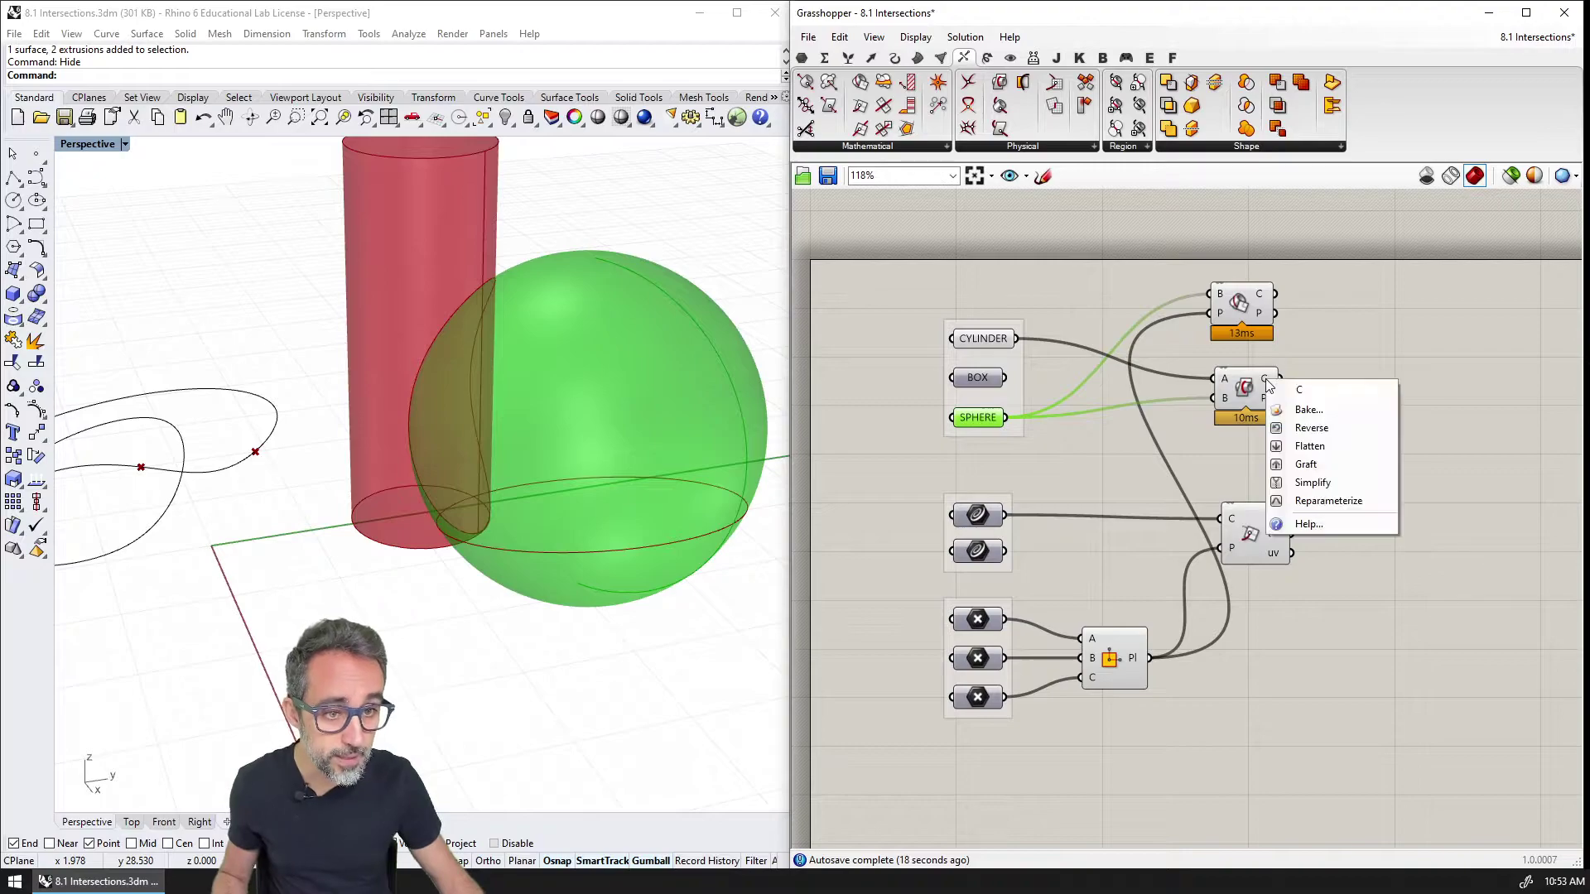
{"action": "left_click", "coordinate": [1308, 410]}
{"action": "left_click", "coordinate": [1317, 568]}
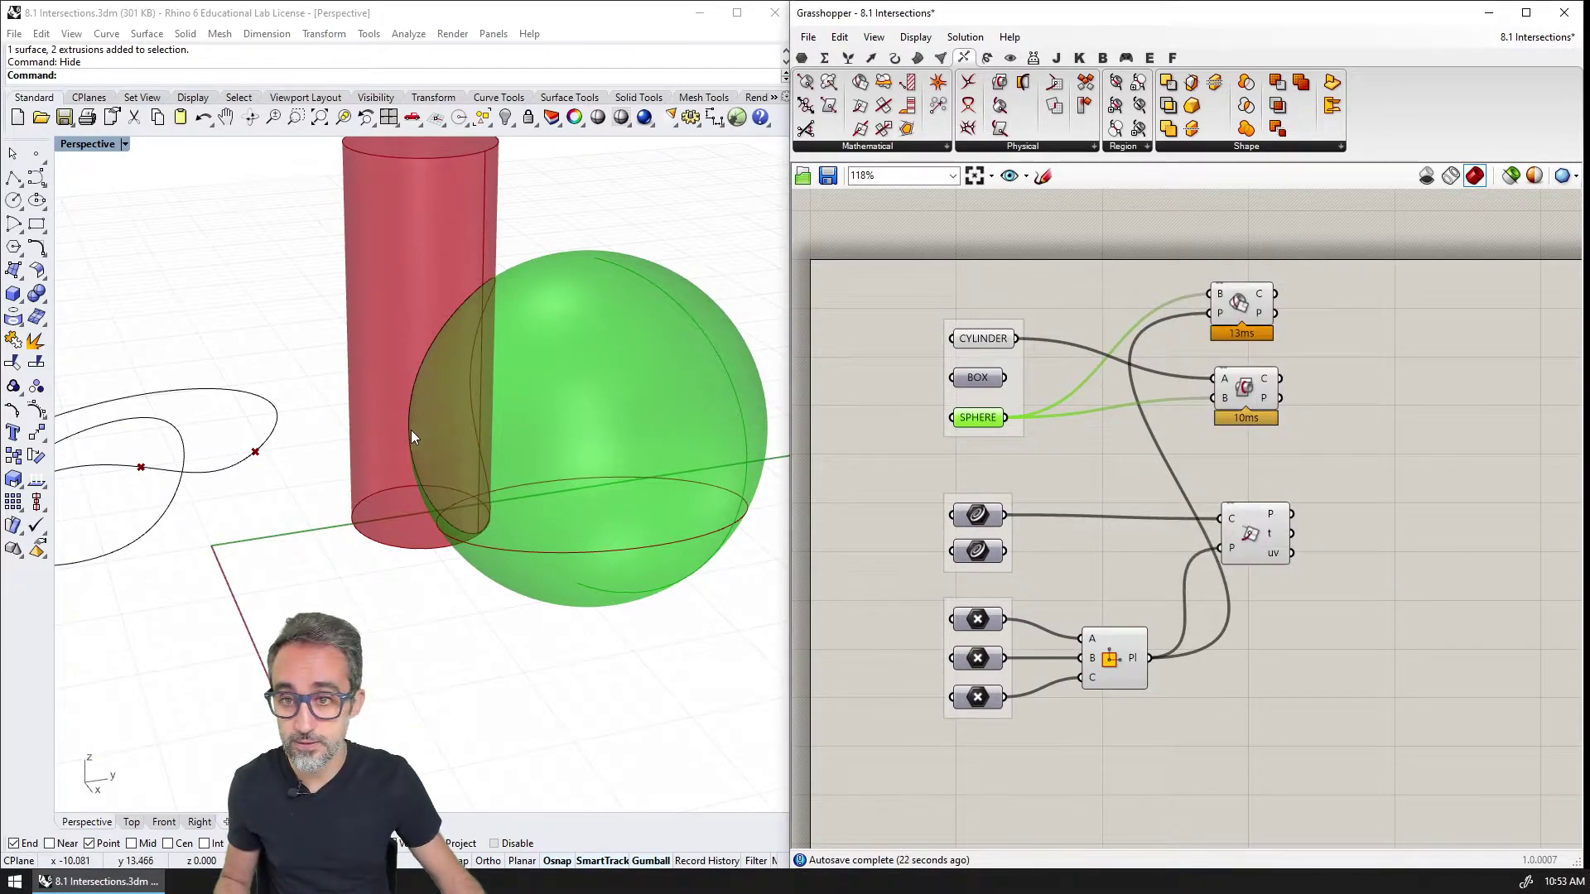
{"action": "left_click", "coordinate": [414, 426]}
{"action": "left_click_drag", "start_coordinate": [418, 431], "coordinate": [273, 464]}
{"action": "right_click_drag", "start_coordinate": [348, 464], "coordinate": [392, 557]}
{"action": "scroll", "coordinate": [479, 556], "scroll_direction": "up", "scroll_amount": 3}
{"action": "left_click", "coordinate": [500, 574]}
{"action": "scroll", "coordinate": [460, 563], "scroll_direction": "up", "scroll_amount": 3}
{"action": "key", "text": "Delete"}
{"action": "right_click_drag", "start_coordinate": [557, 554], "coordinate": [488, 564], "text": "shift"}
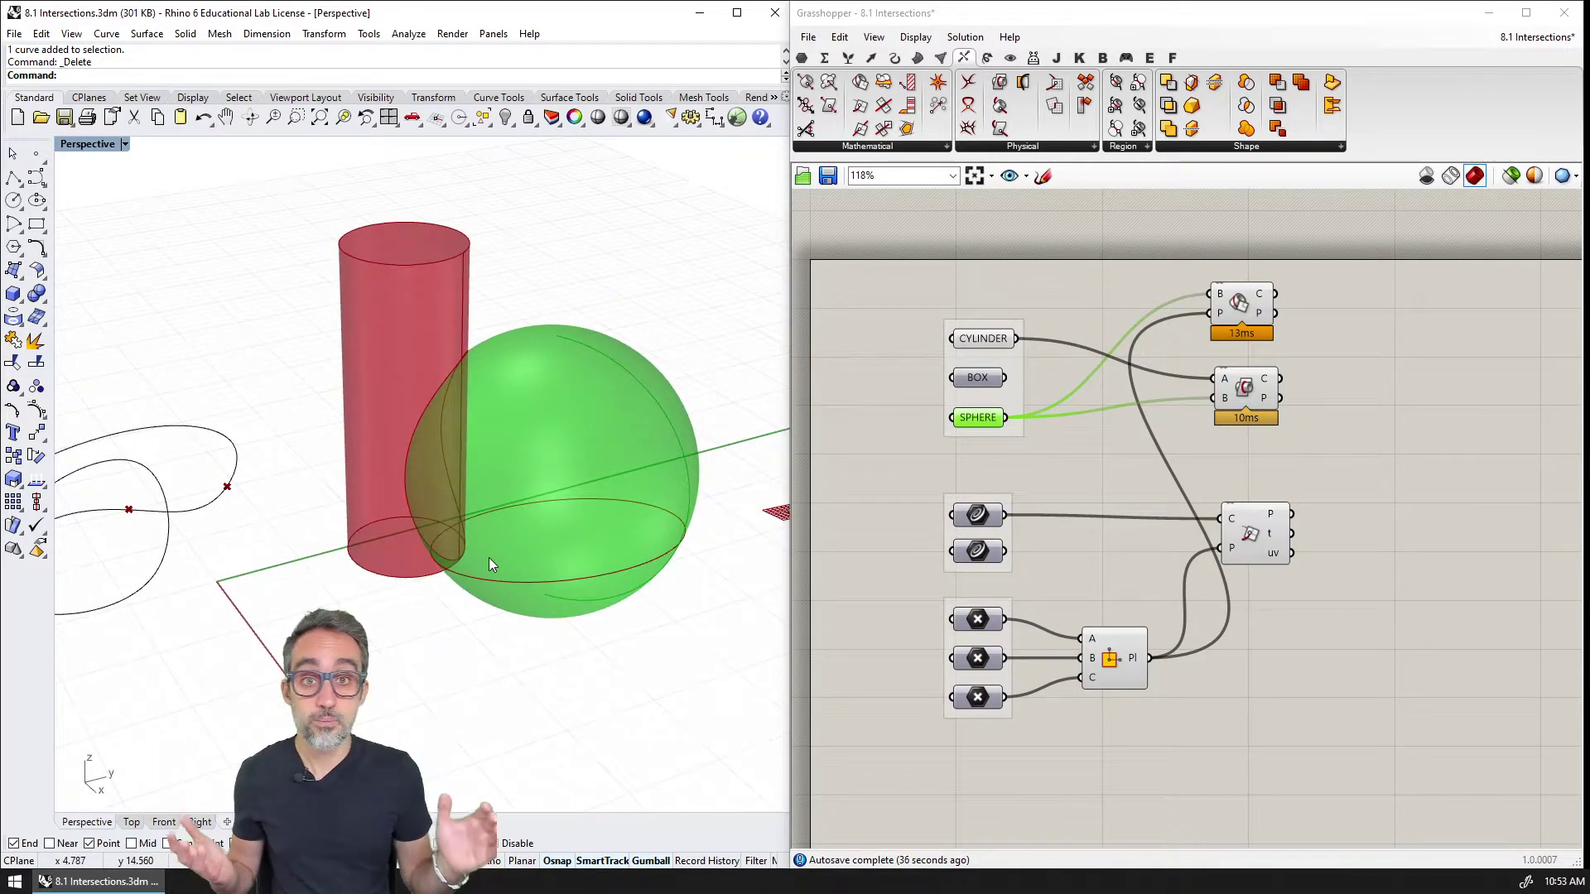
- Window-select the lower curve and point components and drag them further down
{"action": "left_click", "coordinate": [1269, 452]}
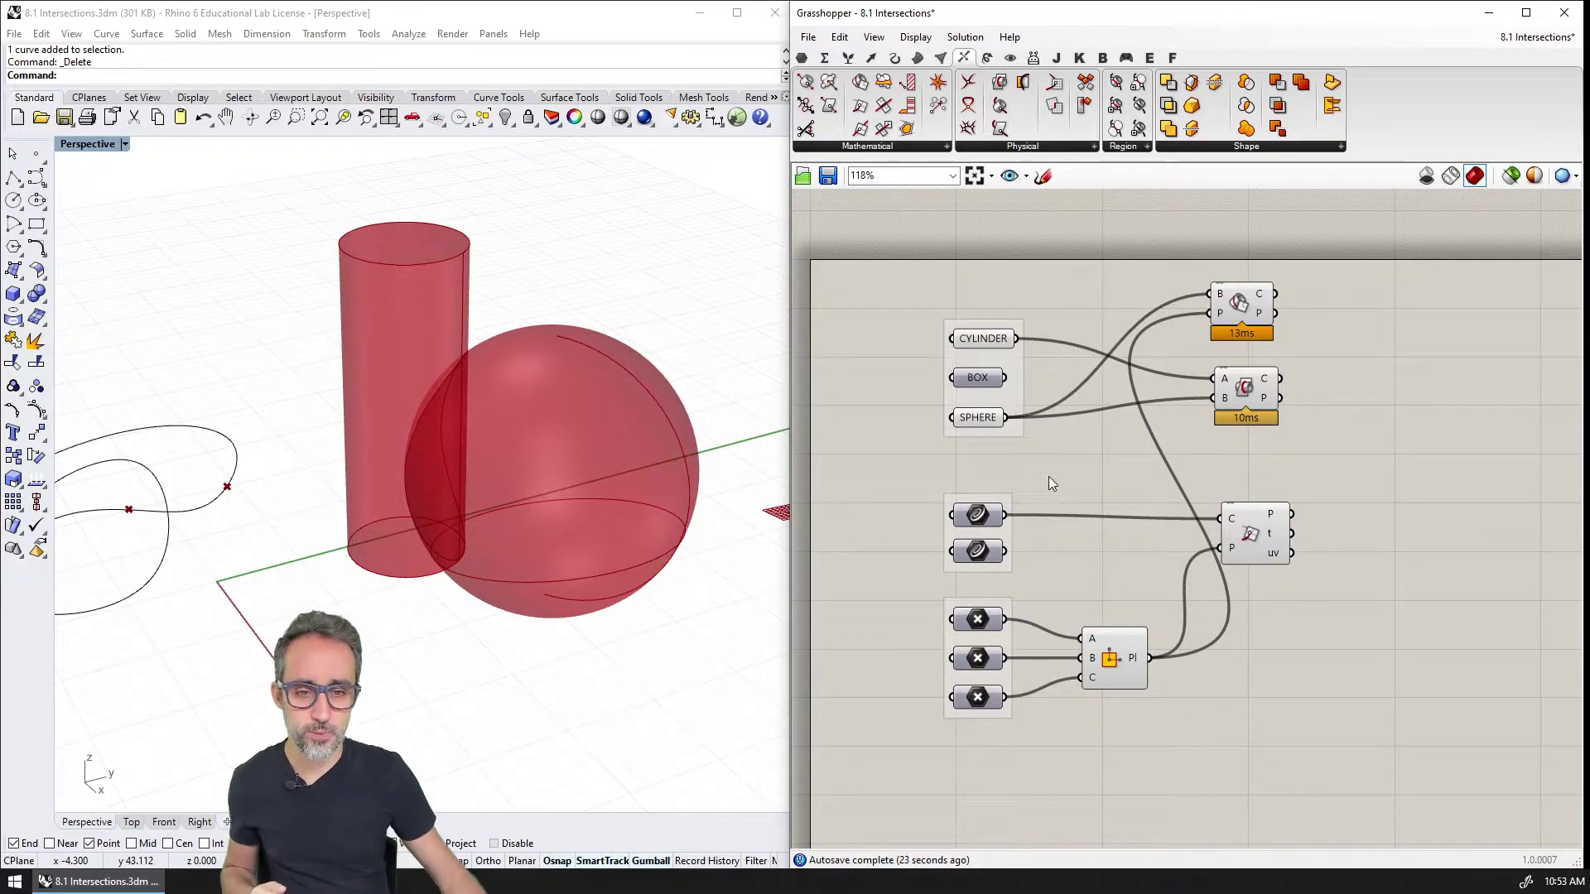
{"action": "left_click_drag", "start_coordinate": [916, 447], "coordinate": [1346, 803]}
{"action": "left_click_drag", "start_coordinate": [1253, 537], "coordinate": [1253, 670]}
- Add a Solid Union component from the Shape list to the canvas
{"action": "left_click", "coordinate": [1264, 539]}
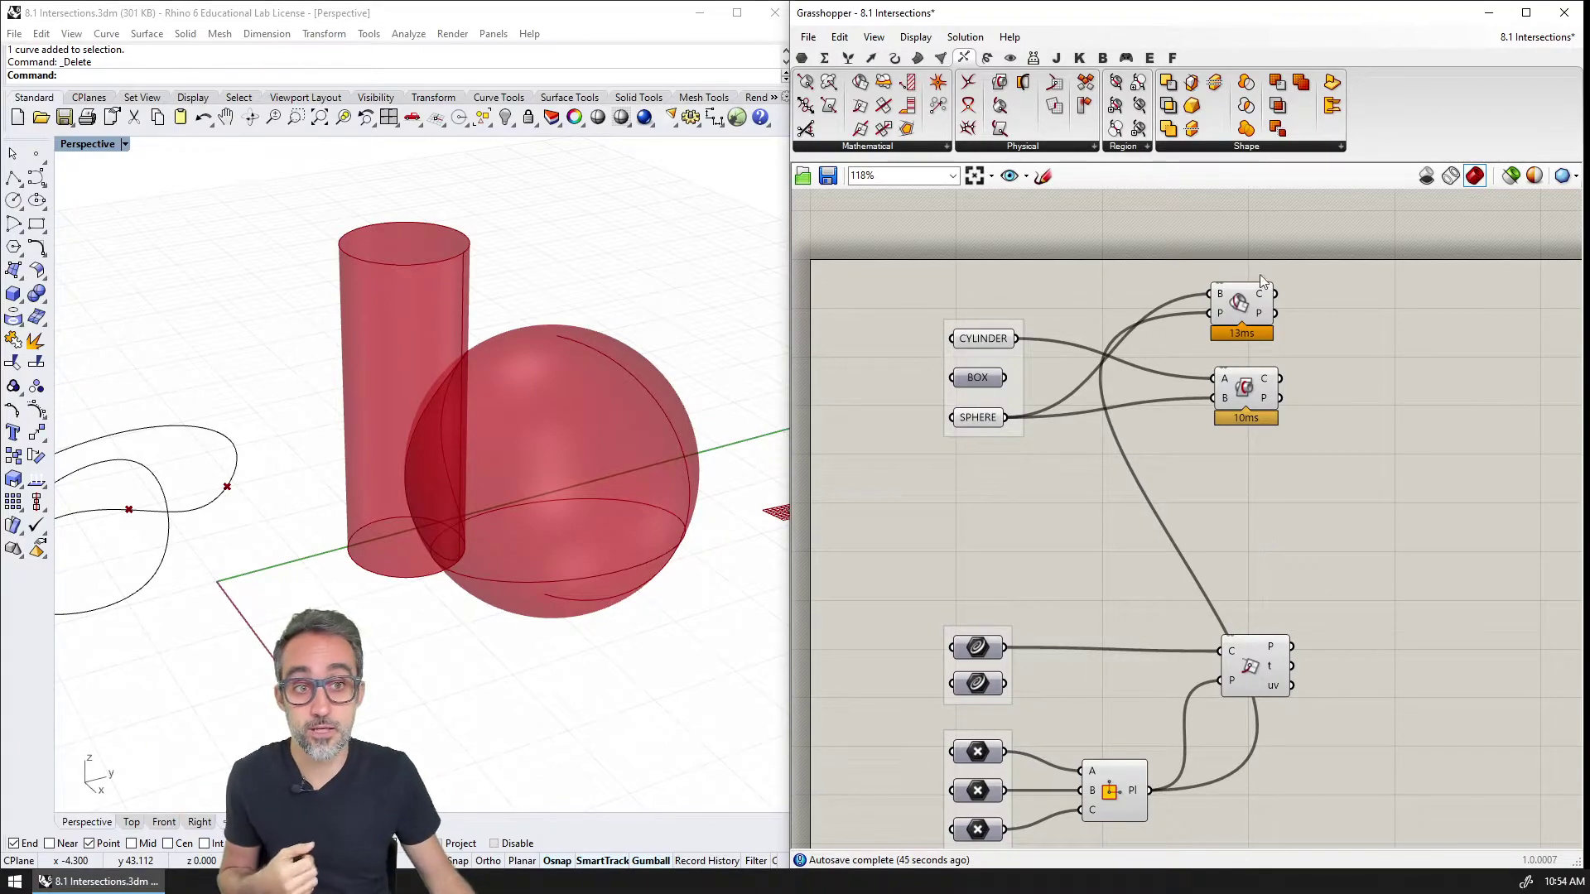
{"action": "left_click", "coordinate": [1270, 151]}
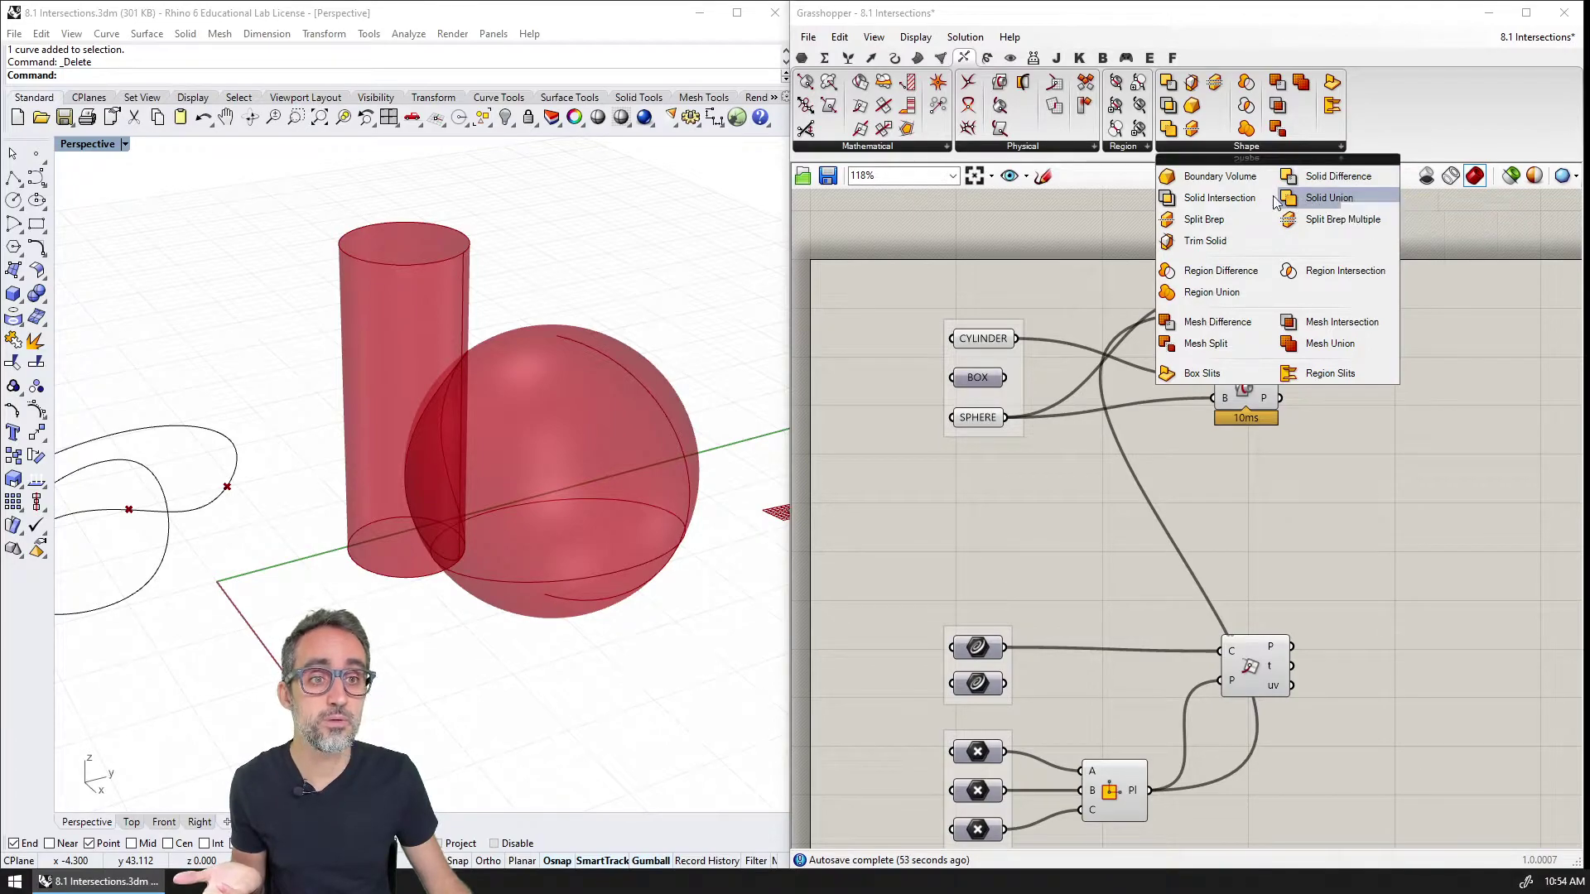
{"action": "left_click", "coordinate": [1329, 198]}
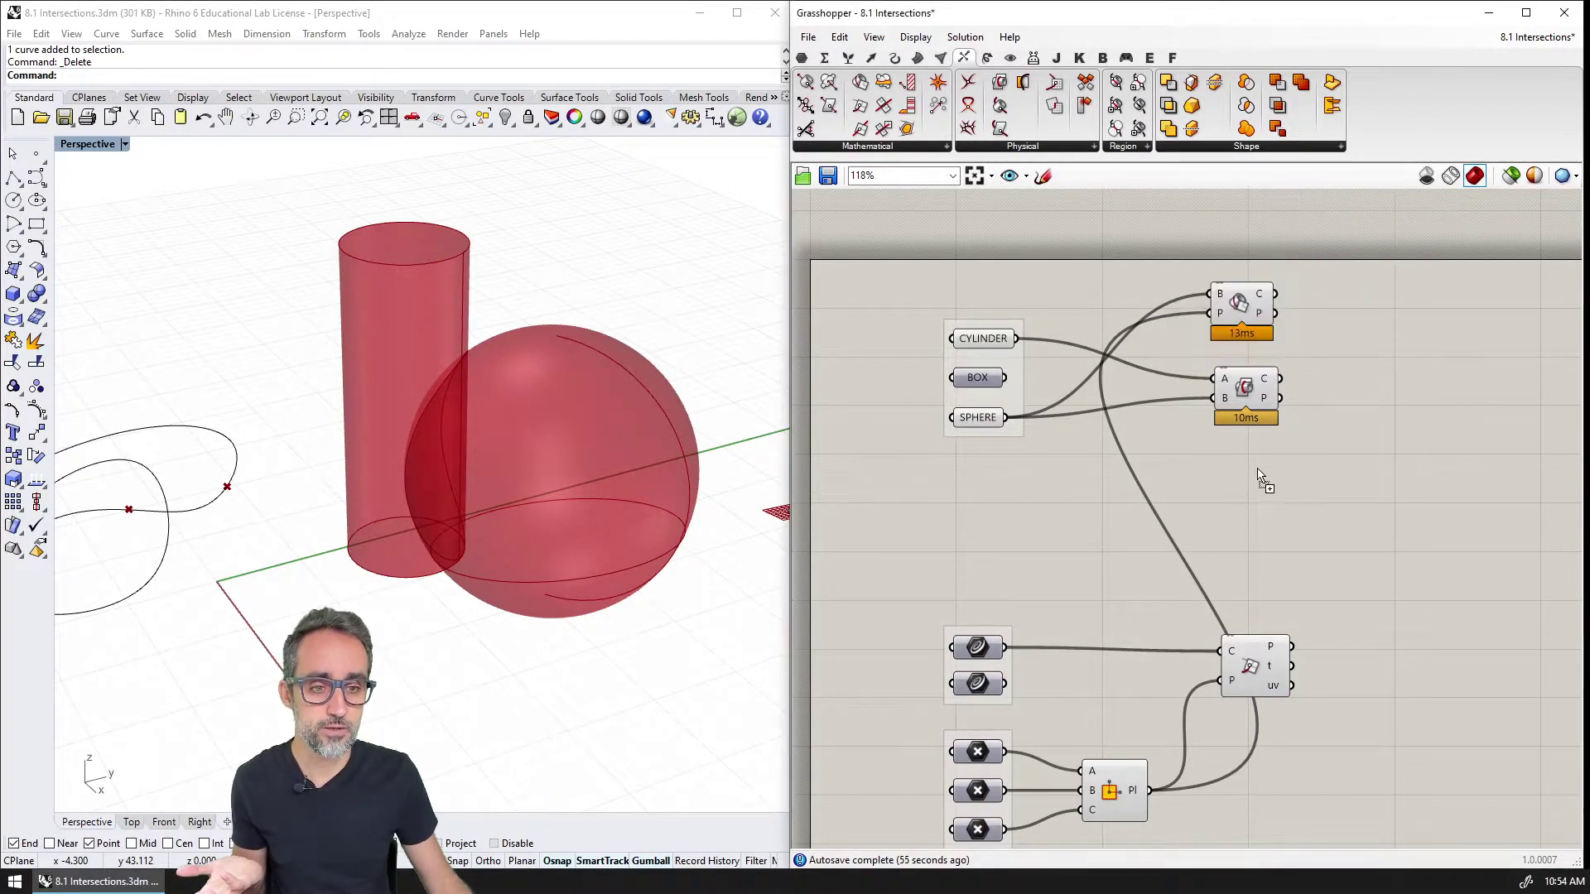
{"action": "left_click", "coordinate": [1240, 477]}
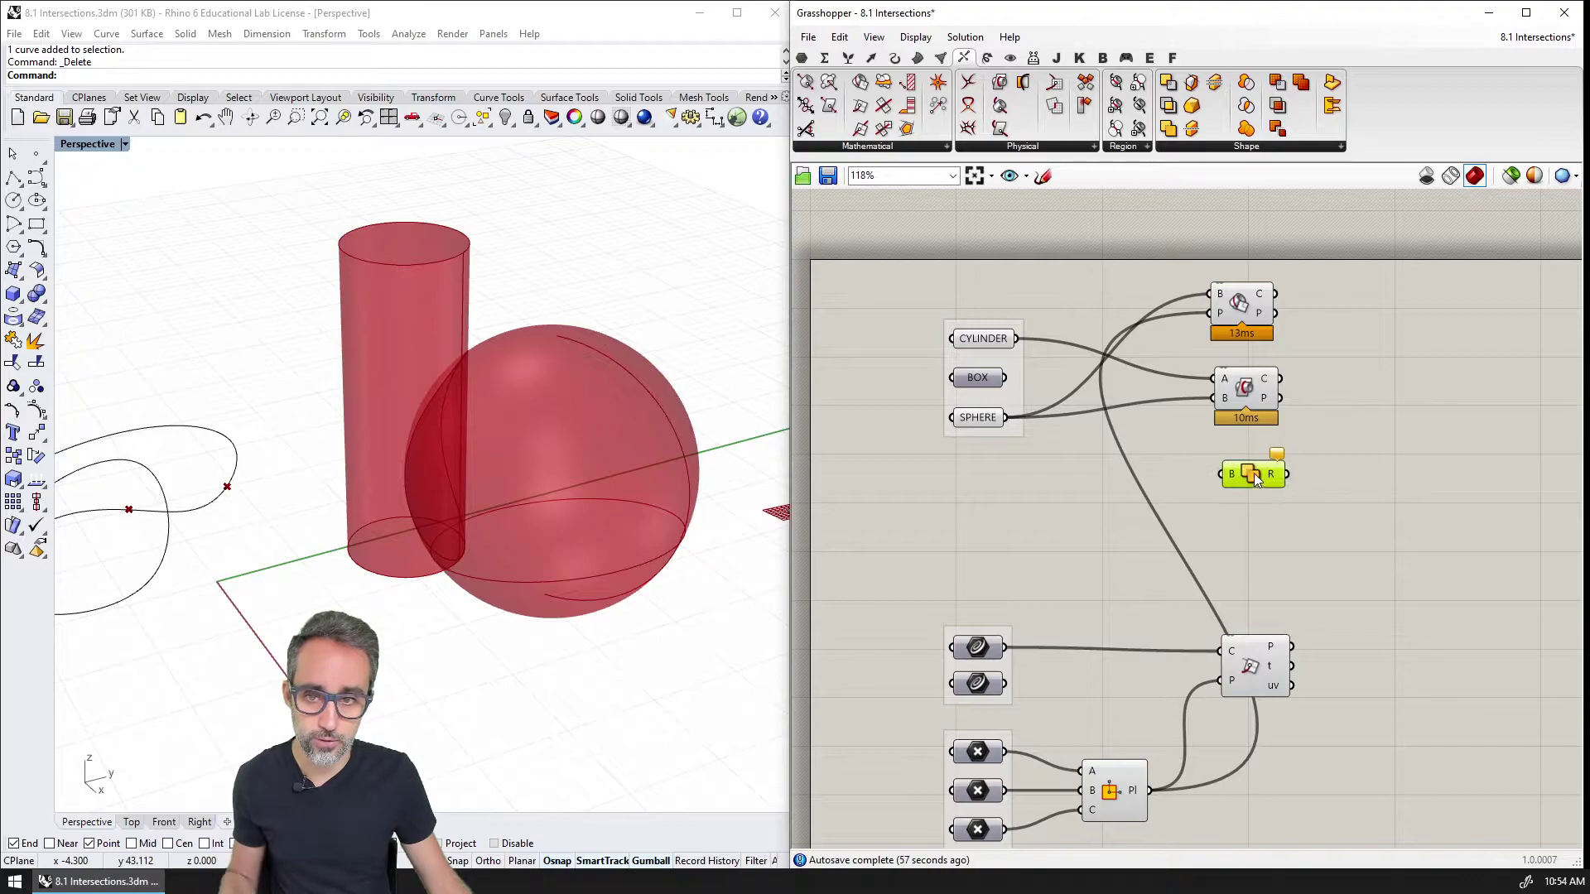
{"action": "left_click", "coordinate": [984, 339]}
- Feed CYLINDER, SPHERE and BOX together into the Solid Union B input
{"action": "left_click", "coordinate": [978, 417]}
{"action": "left_click_drag", "start_coordinate": [1017, 339], "coordinate": [1223, 474]}
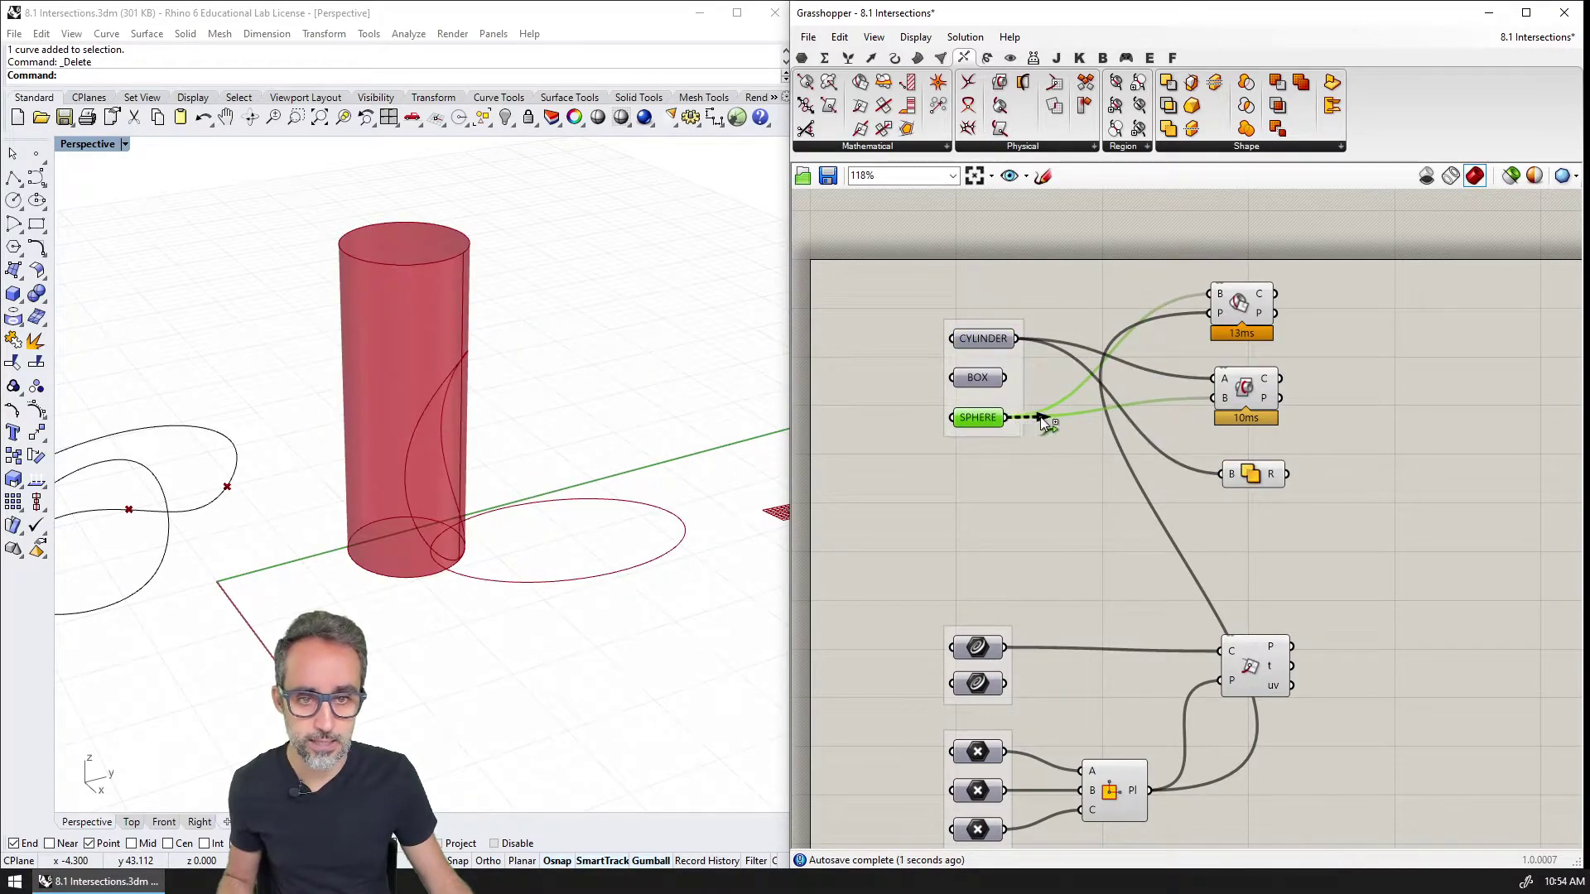
{"action": "left_click_drag", "start_coordinate": [1050, 423], "coordinate": [1217, 474]}
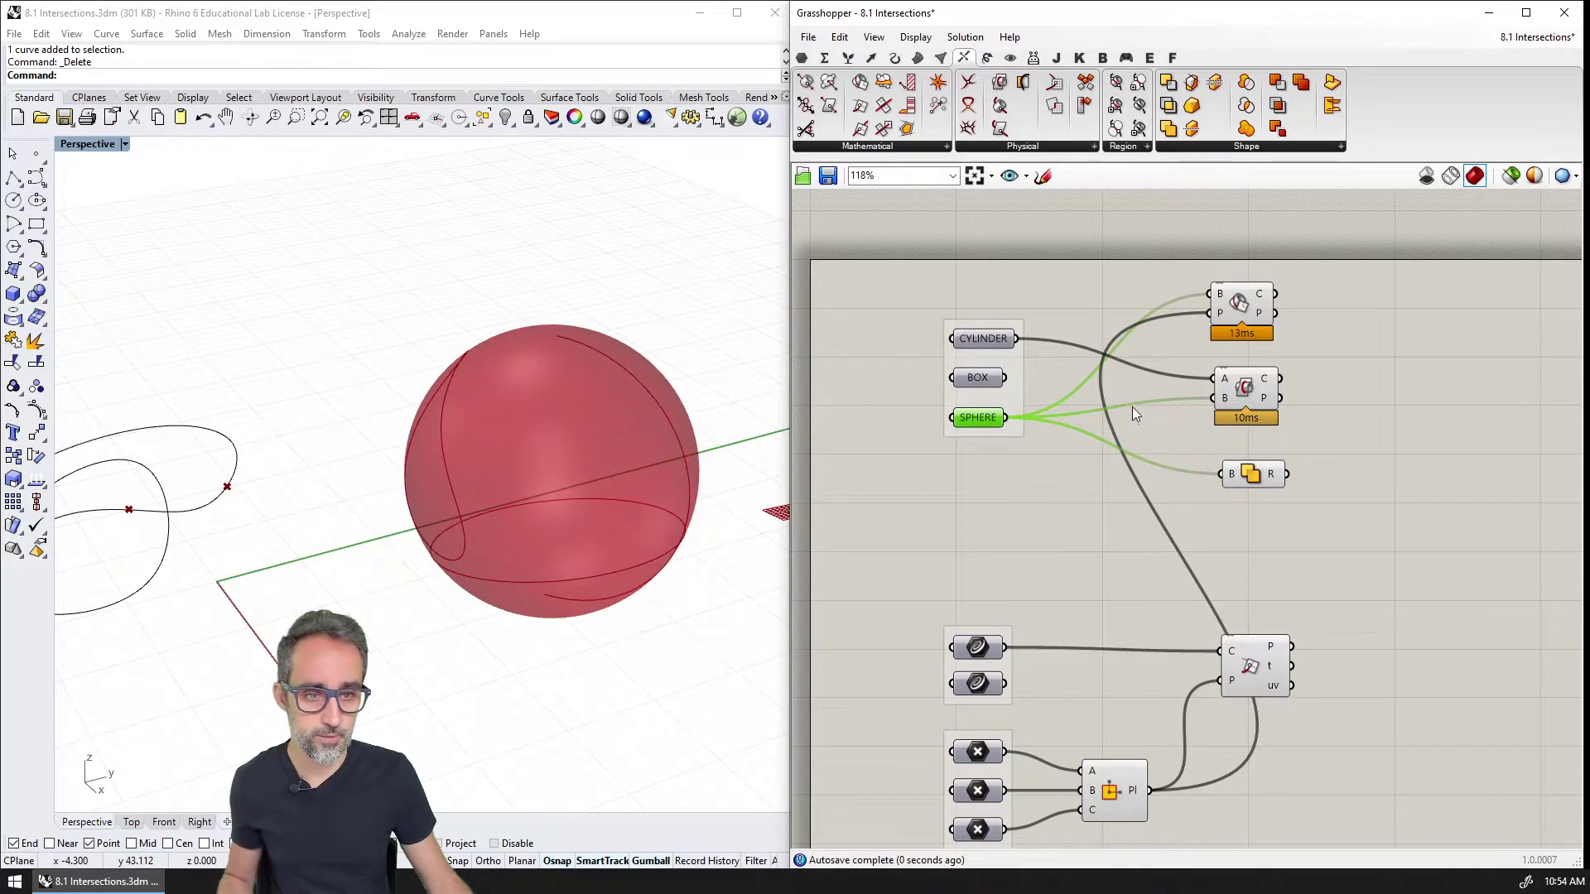
{"action": "left_click_drag", "start_coordinate": [1017, 338], "coordinate": [1220, 474]}
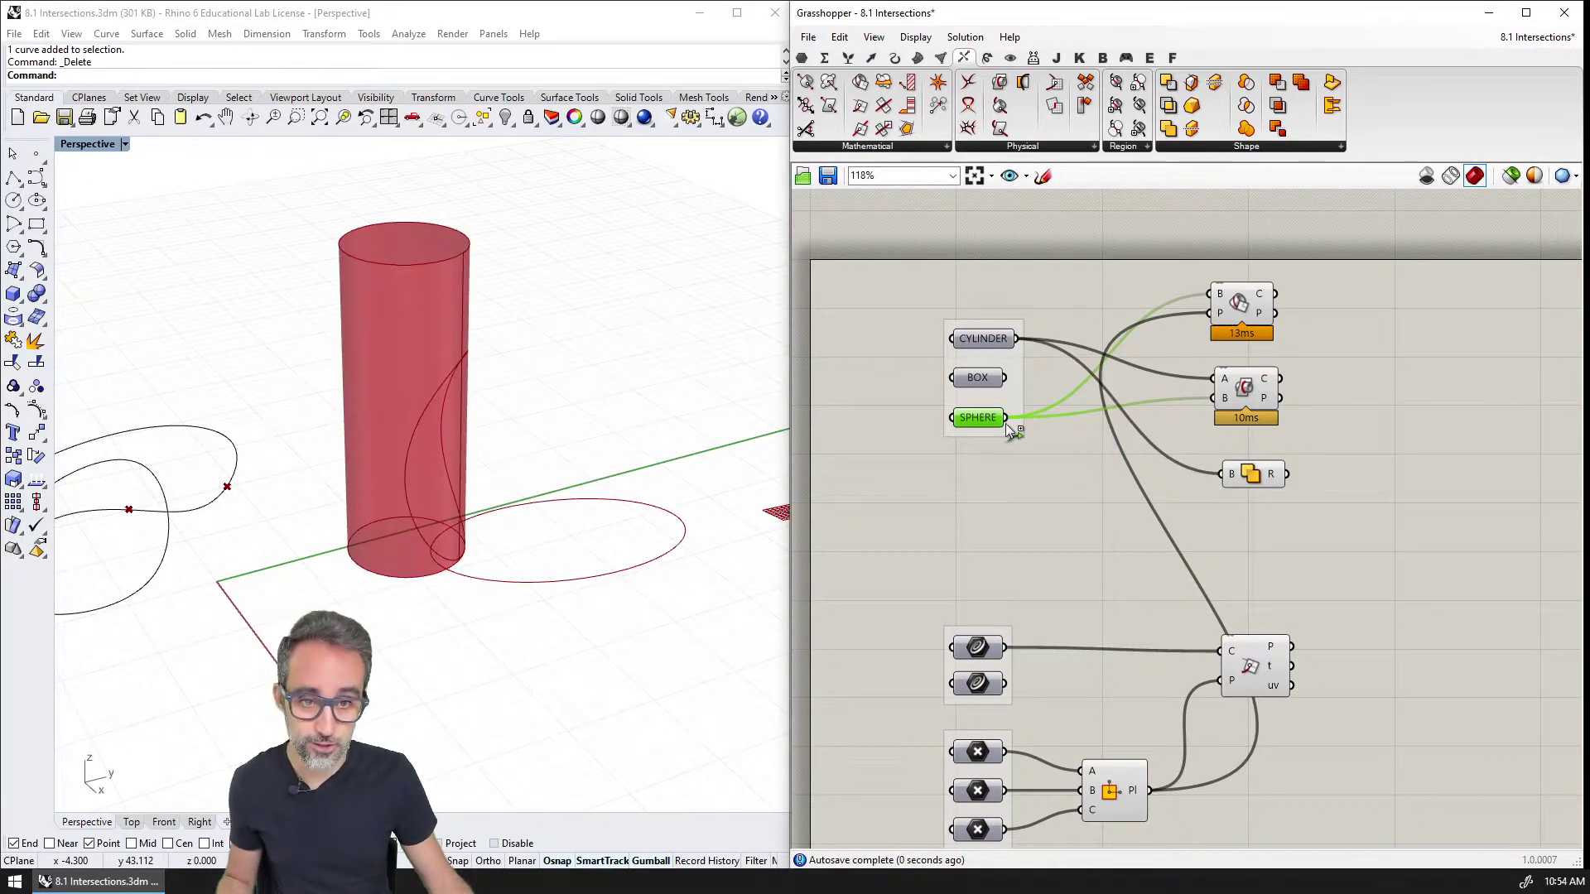
{"action": "left_click_drag", "start_coordinate": [1007, 419], "coordinate": [1219, 474], "text": "shift"}
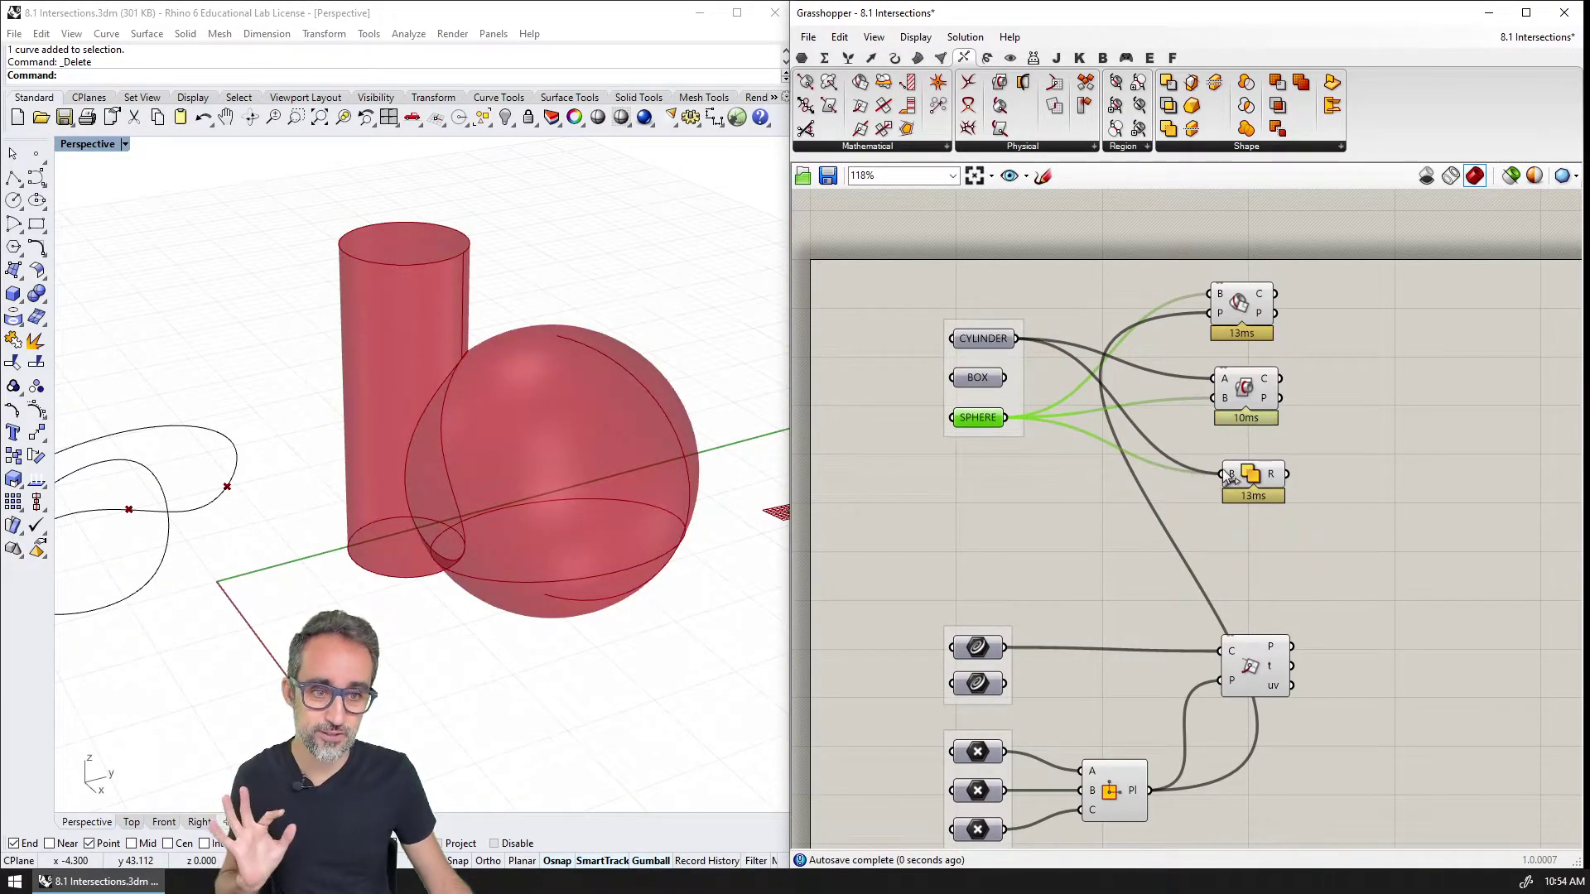
{"action": "left_click_drag", "start_coordinate": [1005, 378], "coordinate": [1212, 484], "text": "shift"}
{"action": "scroll", "coordinate": [580, 584], "scroll_direction": "up", "scroll_amount": 5}
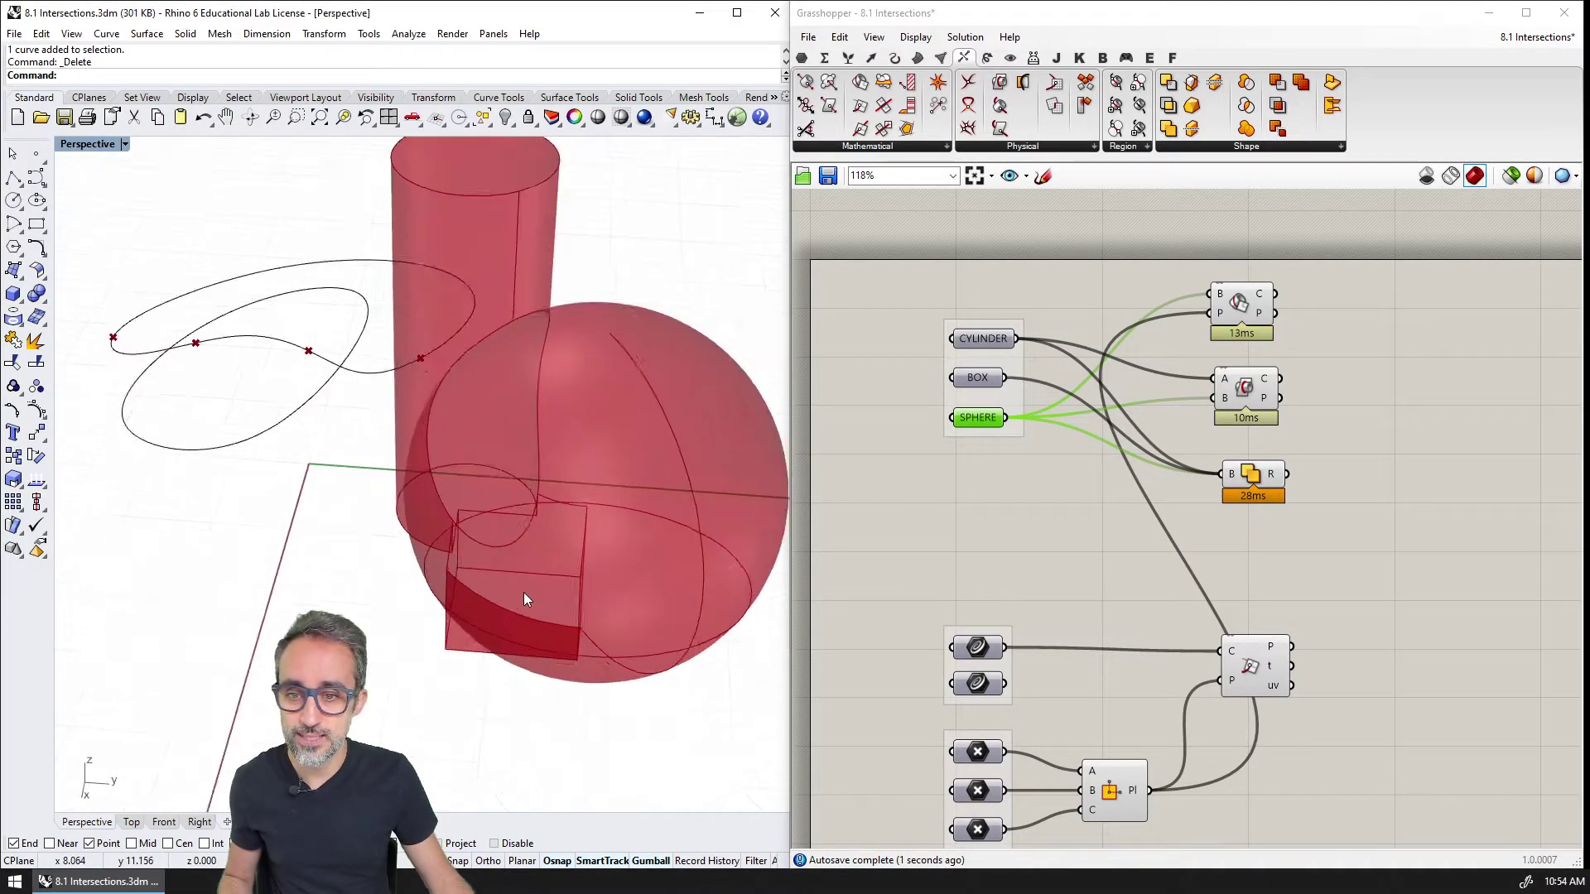
{"action": "mouse_move", "coordinate": [523, 593]}
{"action": "right_mouse_down"}
{"action": "mouse_move", "coordinate": [528, 574]}
{"action": "mouse_move", "coordinate": [593, 554]}
{"action": "mouse_move", "coordinate": [461, 569]}
{"action": "mouse_move", "coordinate": [600, 533]}
{"action": "mouse_move", "coordinate": [480, 557]}
{"action": "mouse_move", "coordinate": [469, 574]}
{"action": "mouse_move", "coordinate": [511, 564]}
{"action": "right_mouse_up"}
{"action": "scroll", "coordinate": [510, 554], "scroll_direction": "down", "scroll_amount": 3}
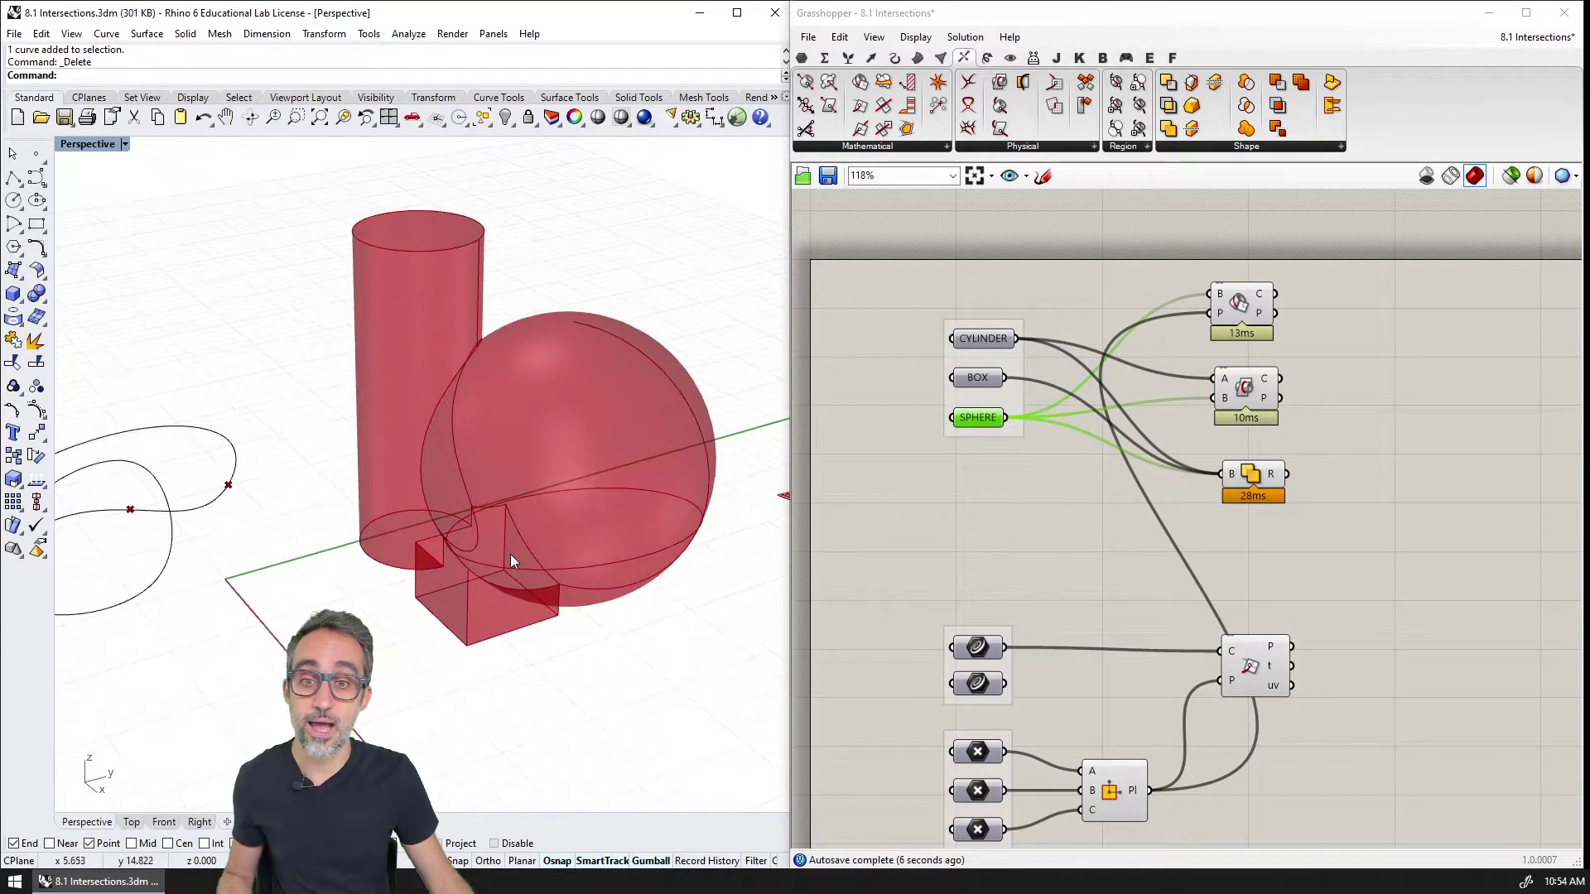
- Bake the Solid Union result with default attributes and move the baked solid aside
{"action": "right_click", "coordinate": [1273, 474]}
{"action": "left_click", "coordinate": [1306, 507]}
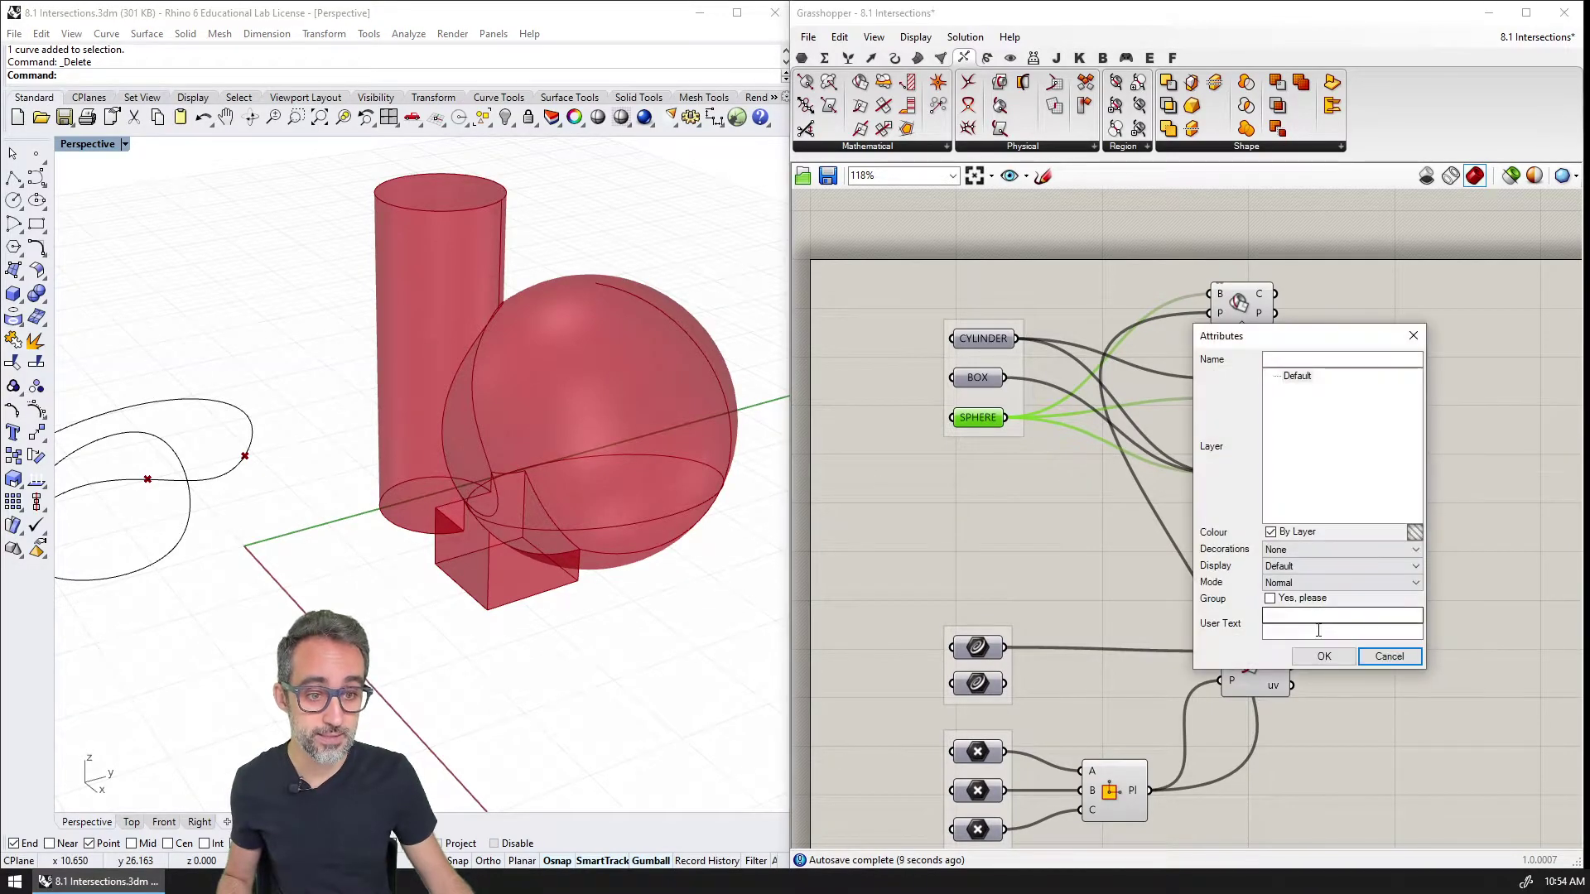
{"action": "left_click", "coordinate": [1324, 656]}
{"action": "scroll", "coordinate": [698, 380], "scroll_direction": "down", "scroll_amount": 5}
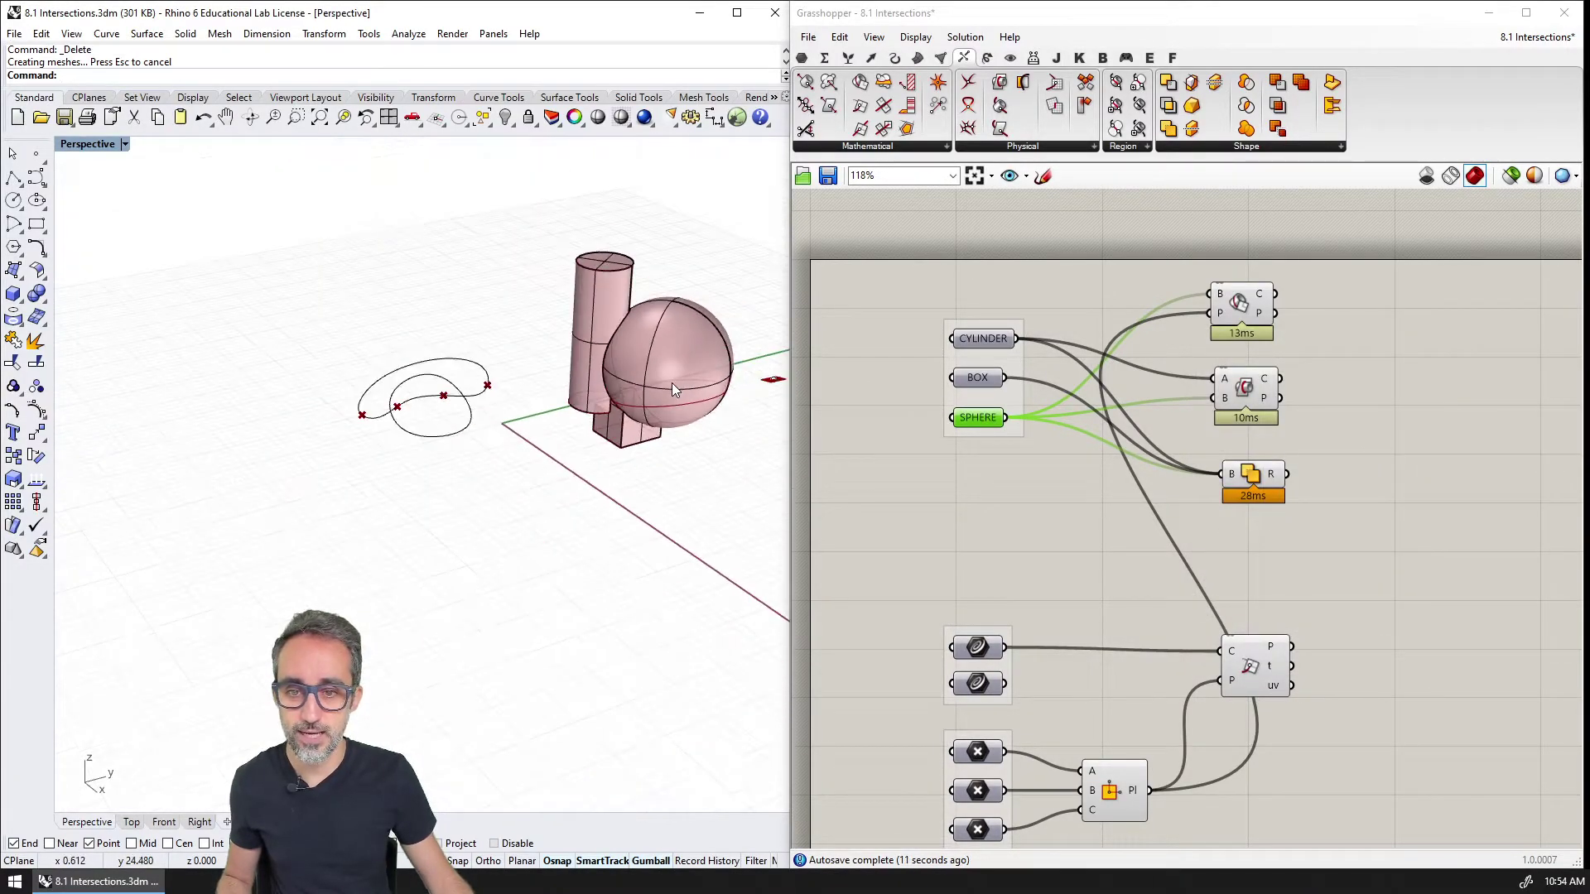
{"action": "left_click_drag", "start_coordinate": [672, 383], "coordinate": [461, 504]}
{"action": "key", "text": "Escape"}
- Explode the baked union polysurface into separate surfaces
{"action": "scroll", "coordinate": [401, 569], "scroll_direction": "up", "scroll_amount": 5}
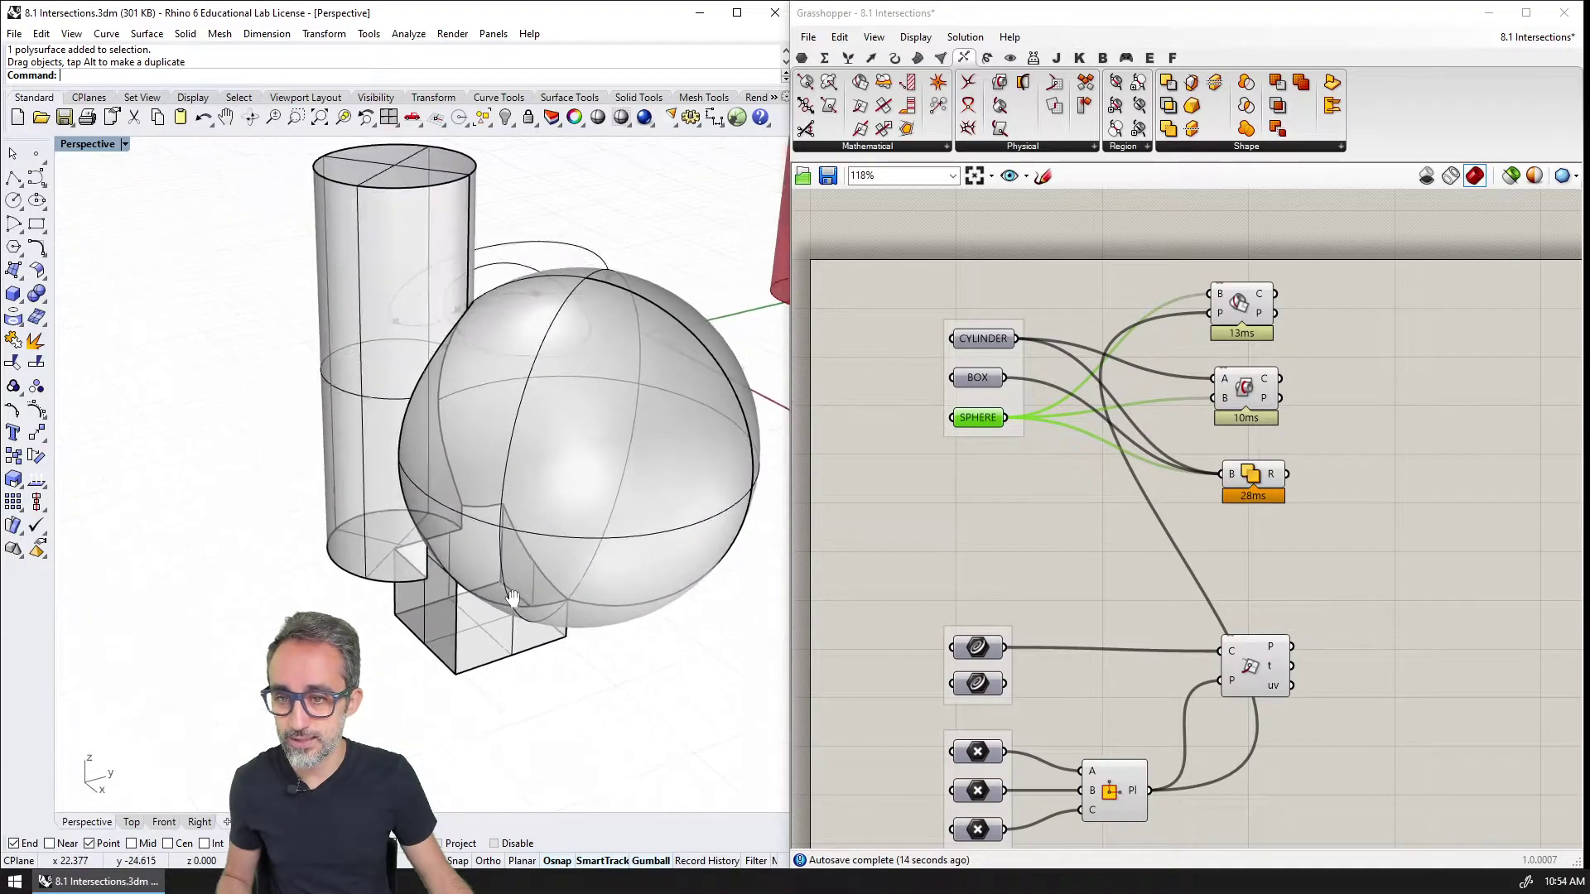
{"action": "right_click_drag", "start_coordinate": [514, 598], "coordinate": [599, 265]}
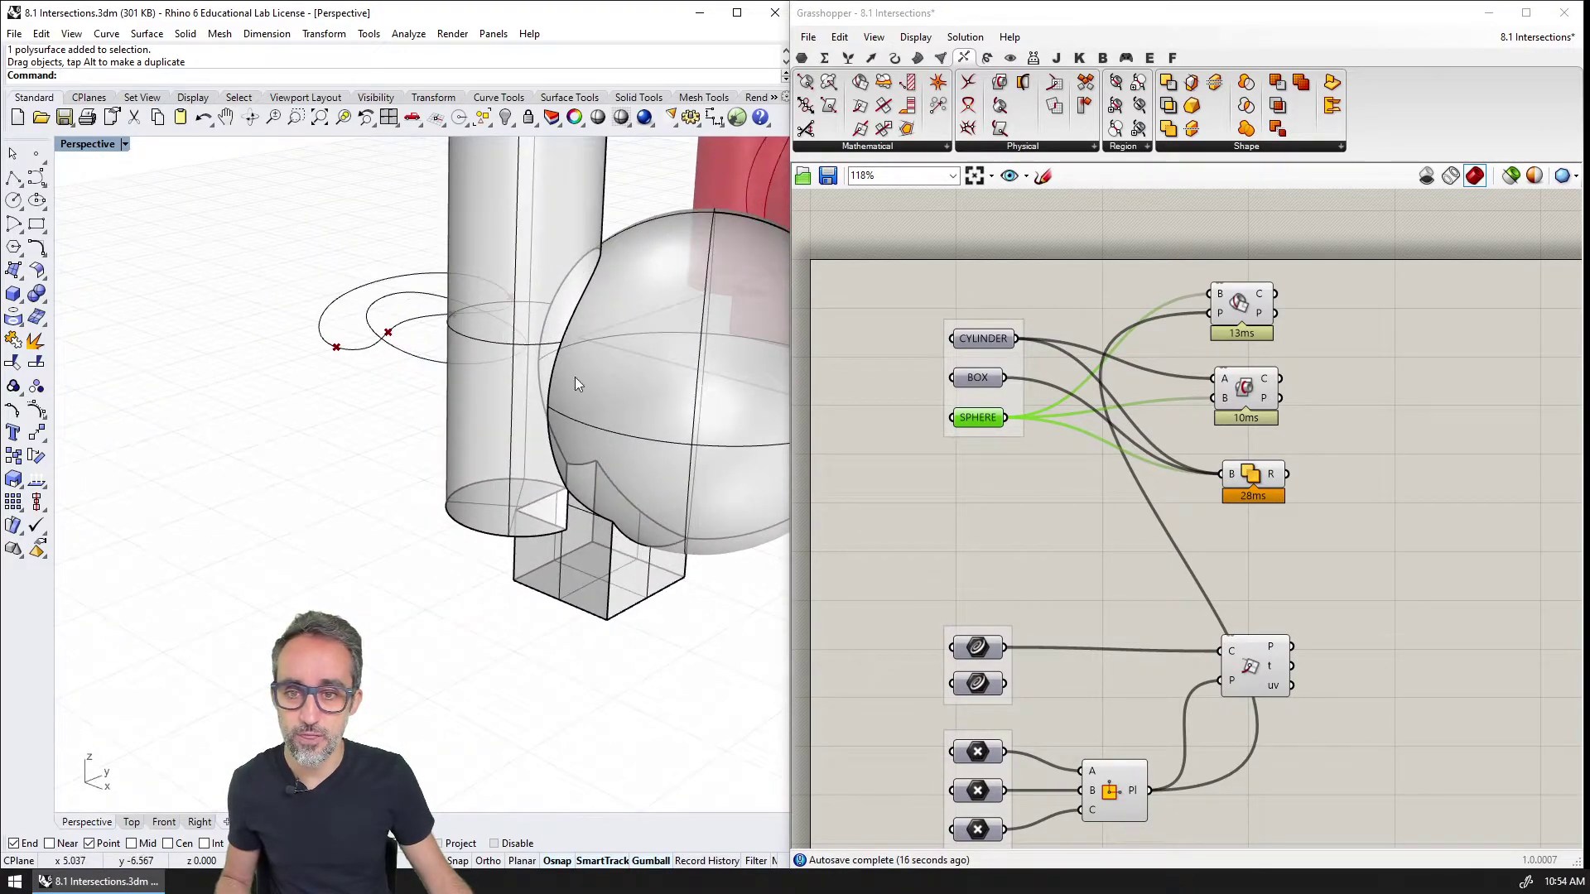
{"action": "right_click_drag", "start_coordinate": [585, 334], "coordinate": [483, 484]}
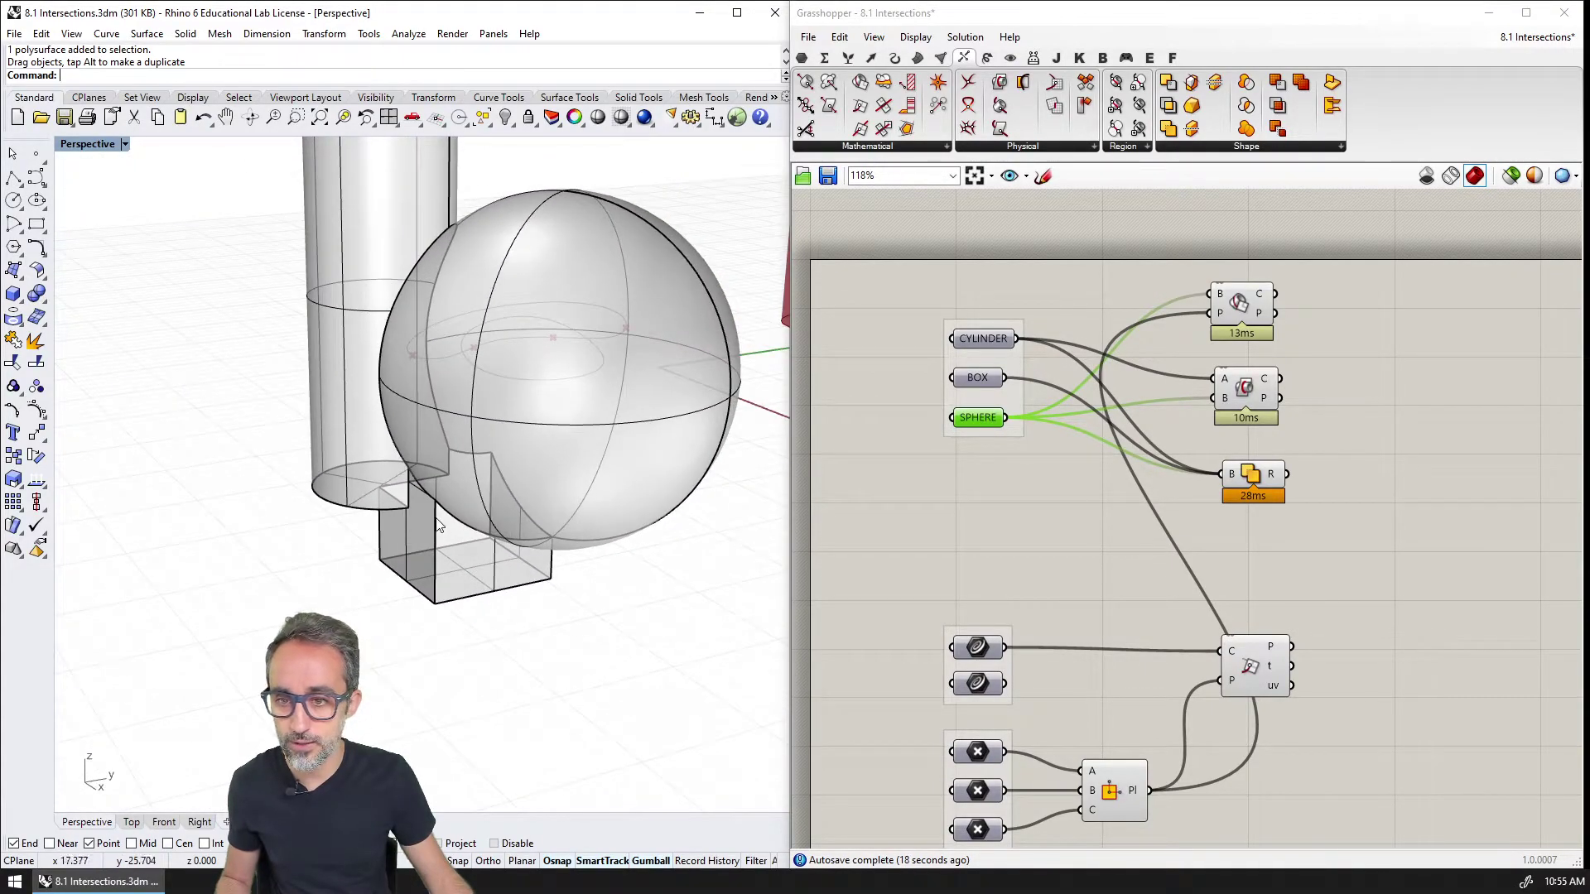
{"action": "right_click_drag", "start_coordinate": [607, 550], "coordinate": [481, 510]}
{"action": "left_click", "coordinate": [478, 504]}
{"action": "type", "text": "Explode"}
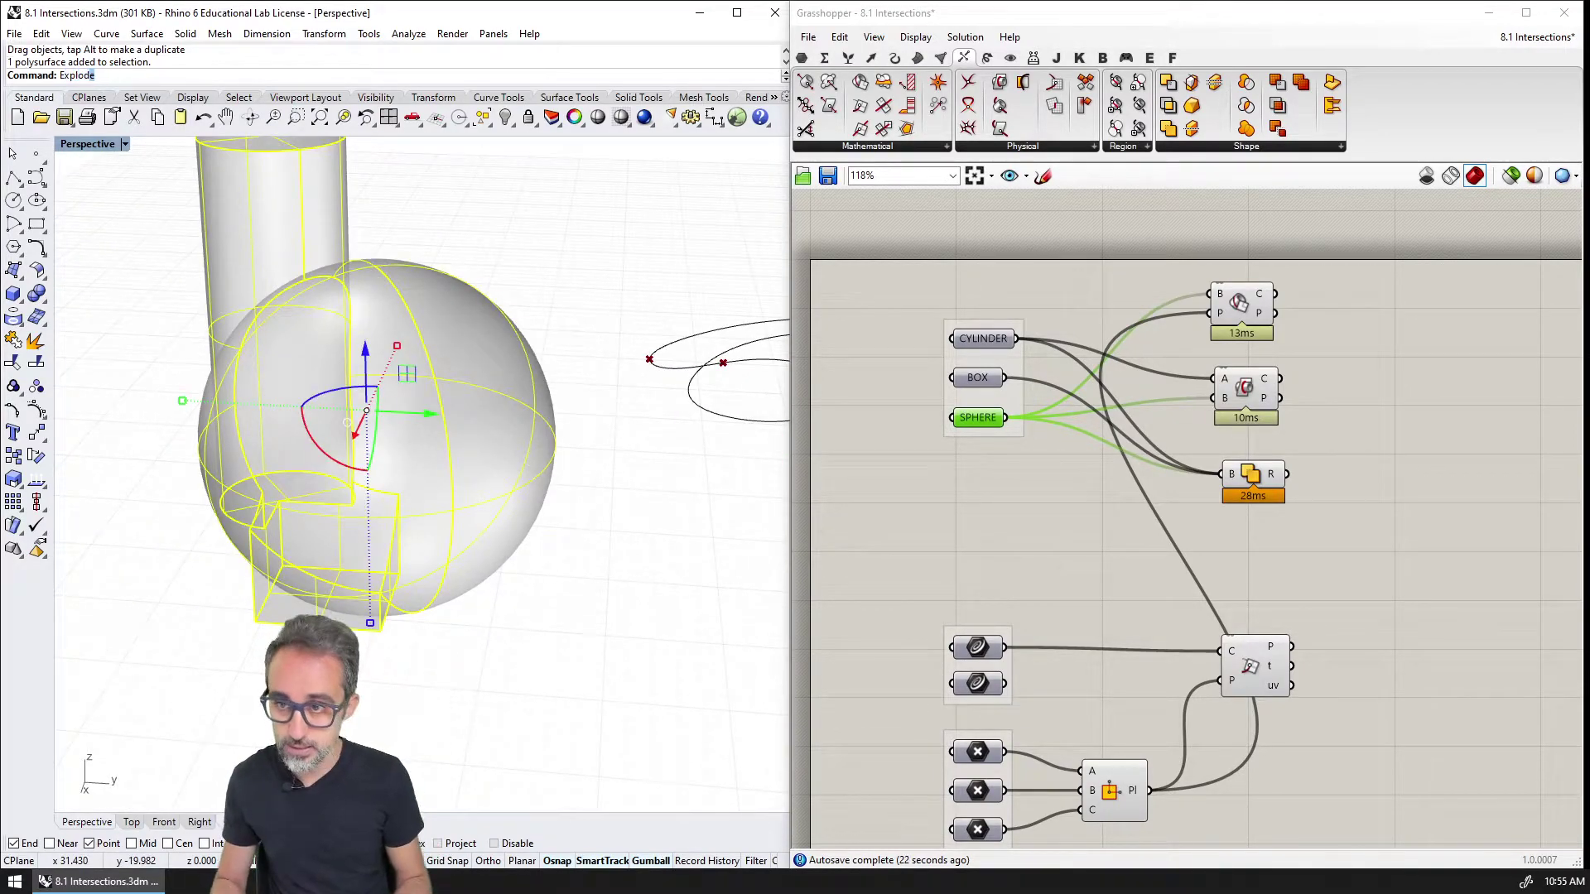
{"action": "key", "text": "Return"}
{"action": "left_click", "coordinate": [483, 508]}
{"action": "left_click", "coordinate": [588, 590]}
- Delete the exploded sphere, cylinder, disc and L-shaped surfaces one by one
{"action": "left_click", "coordinate": [492, 503]}
{"action": "key", "text": "Delete"}
{"action": "right_click_drag", "start_coordinate": [490, 586], "coordinate": [431, 463]}
{"action": "left_click", "coordinate": [405, 386]}
{"action": "key", "text": "Delete"}
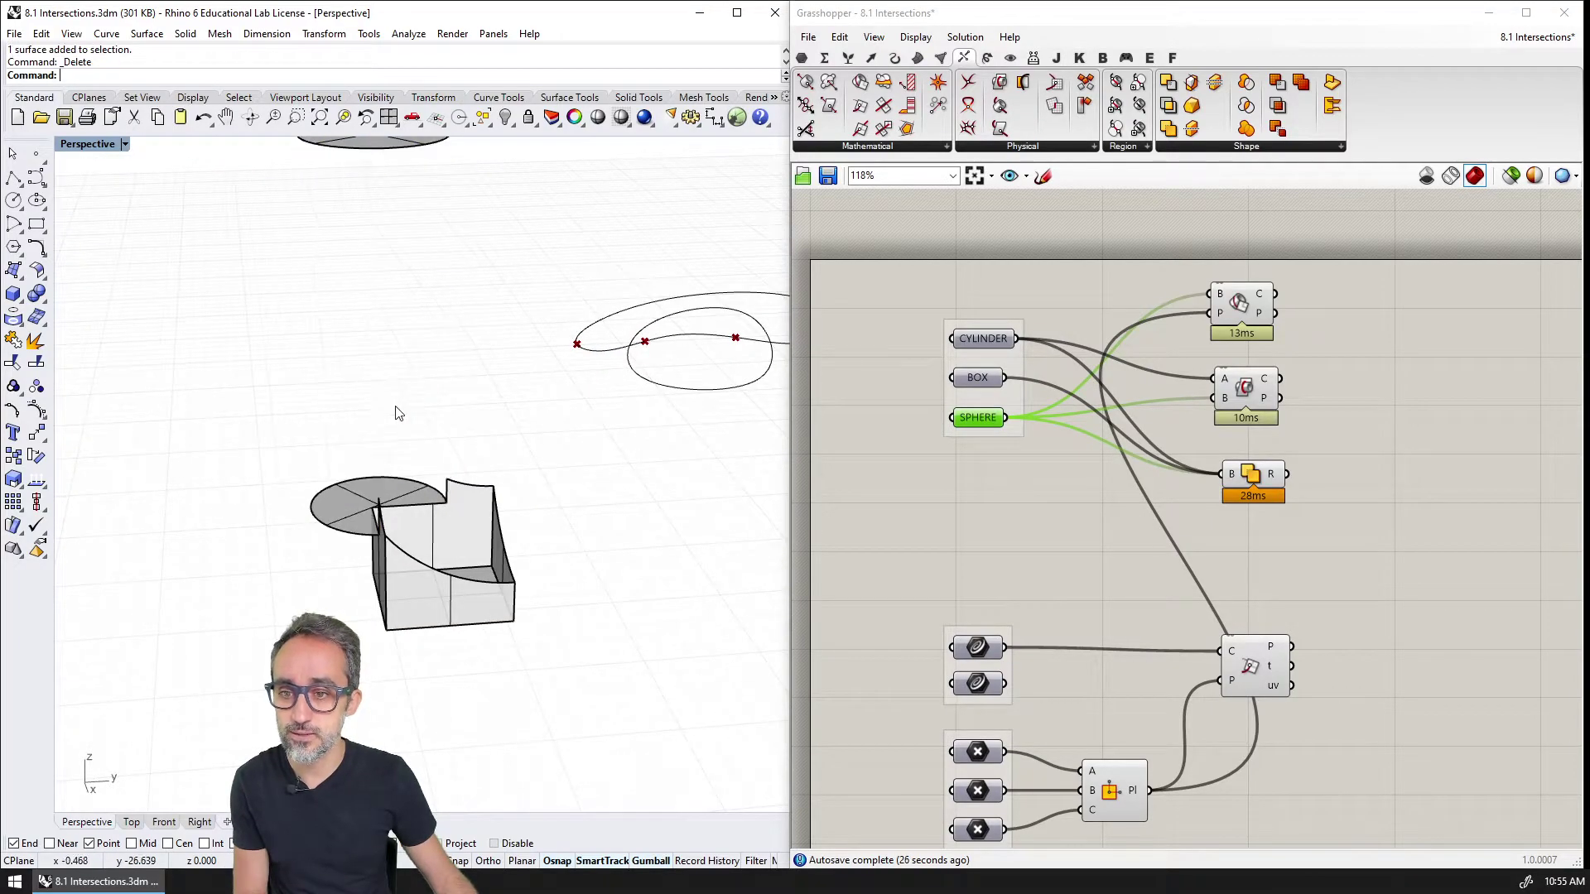
{"action": "right_click_drag", "start_coordinate": [395, 412], "coordinate": [373, 312]}
{"action": "left_click", "coordinate": [377, 290]}
{"action": "key", "text": "Delete"}
{"action": "right_click_drag", "start_coordinate": [383, 472], "coordinate": [547, 547]}
{"action": "left_click", "coordinate": [546, 549]}
{"action": "key", "text": "Delete"}
{"action": "left_click", "coordinate": [480, 530]}
{"action": "key", "text": "Delete"}
{"action": "right_click_drag", "start_coordinate": [550, 492], "coordinate": [370, 497], "text": "shift"}
{"action": "scroll", "coordinate": [371, 496], "scroll_direction": "down", "scroll_amount": 2}
{"action": "scroll", "coordinate": [456, 474], "scroll_direction": "up", "scroll_amount": 5}
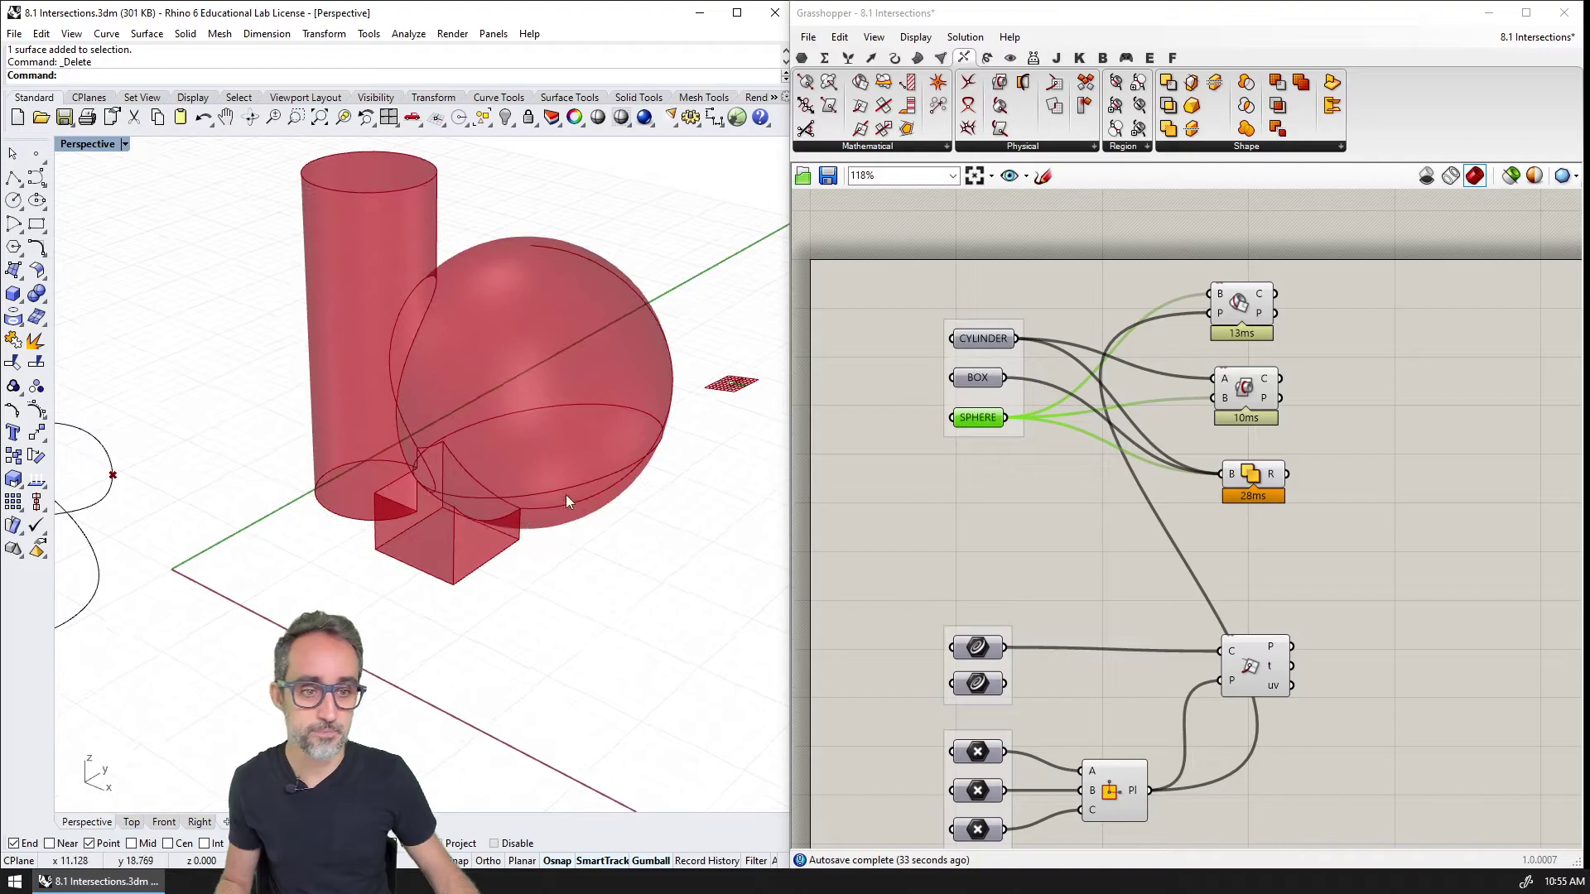
- Add a Solid Difference component with the cylinder as A and the sphere as B
{"action": "left_click", "coordinate": [1246, 145]}
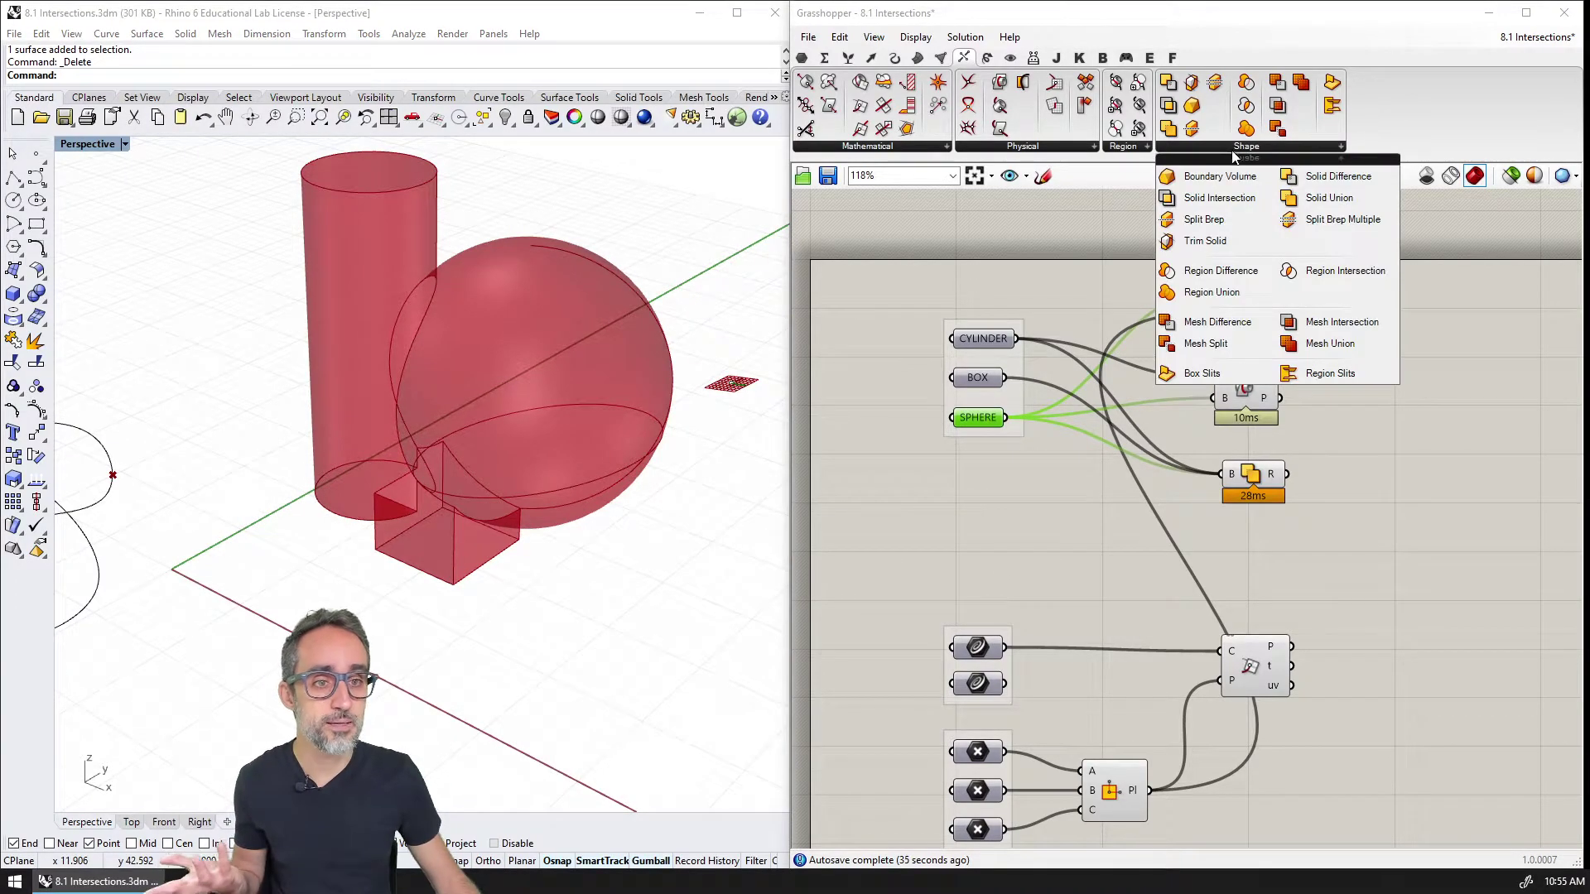
{"action": "left_click", "coordinate": [1317, 182]}
{"action": "left_click", "coordinate": [1244, 548]}
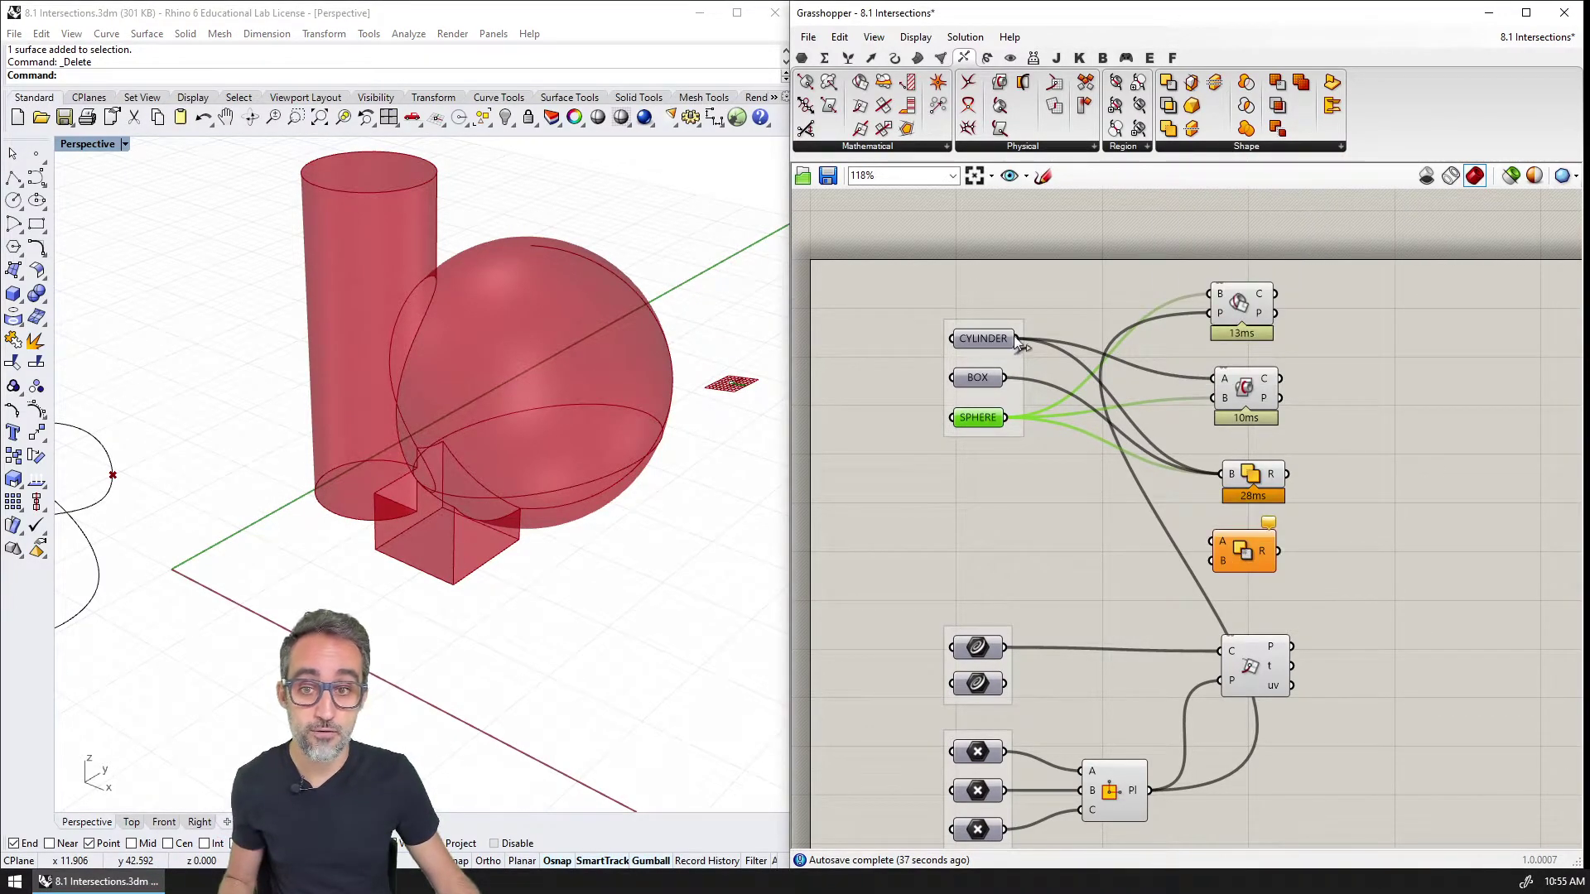
{"action": "left_click_drag", "start_coordinate": [1017, 340], "coordinate": [1265, 545]}
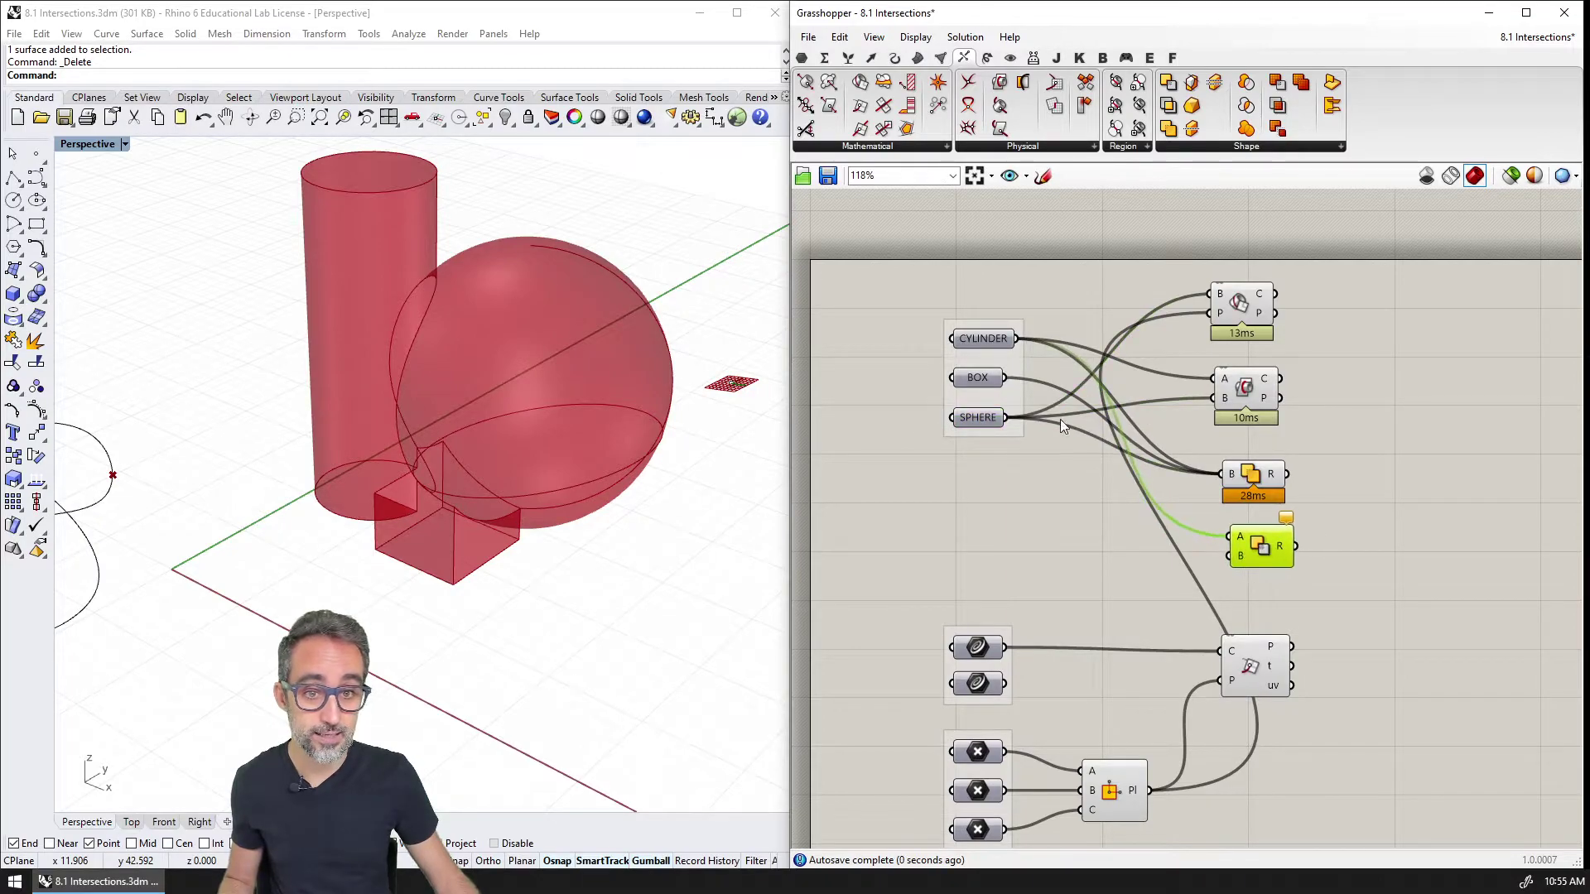
{"action": "left_click_drag", "start_coordinate": [1006, 417], "coordinate": [1233, 557]}
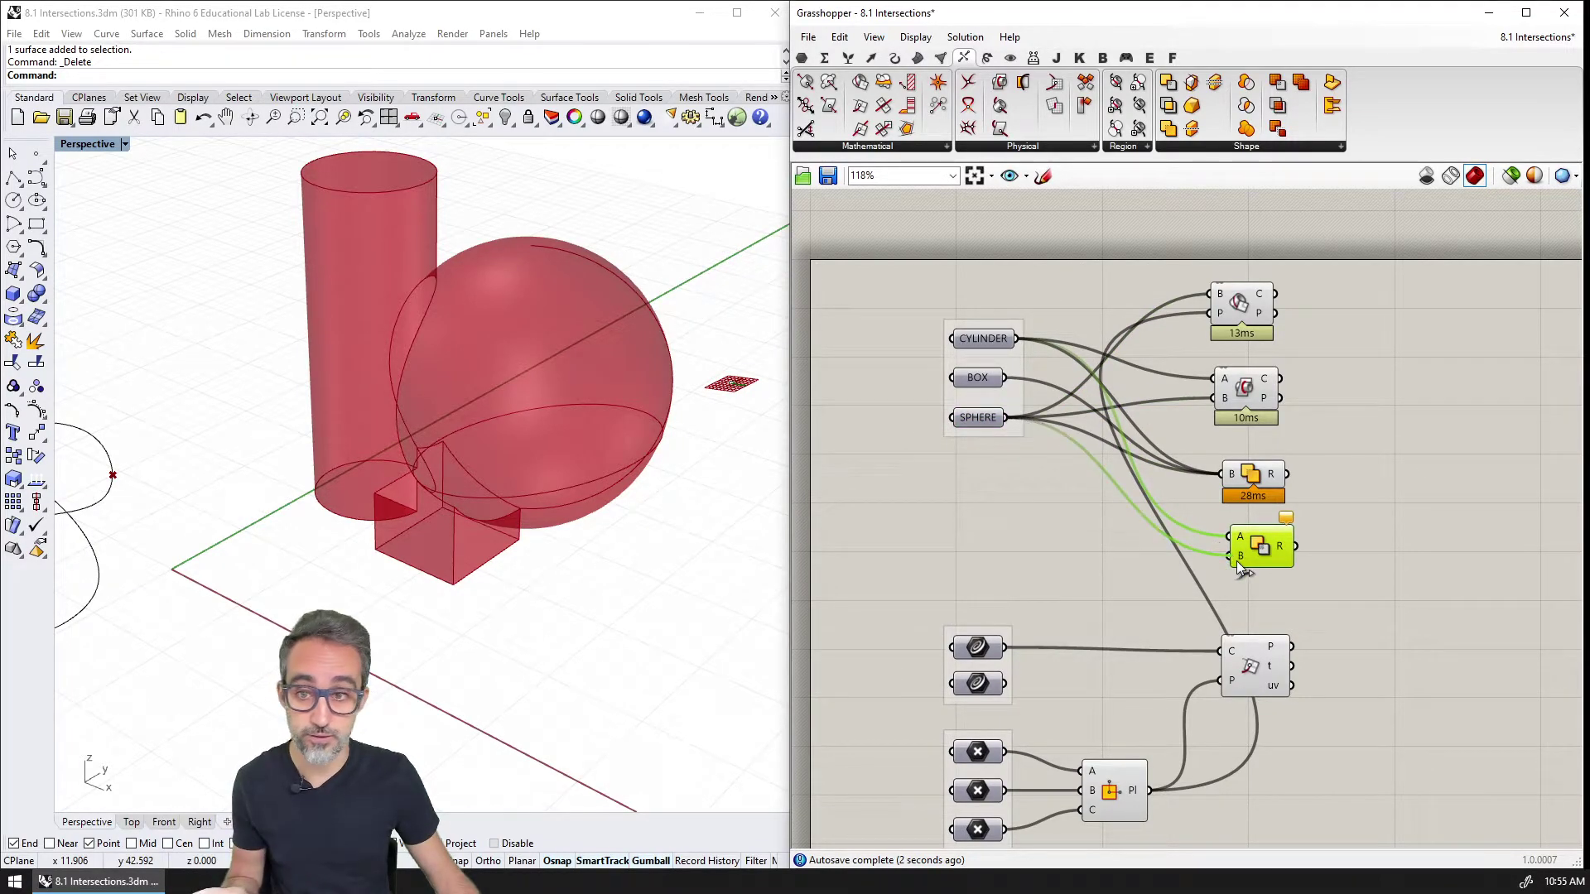
- Bake the cut cylinder into Rhino, inspect it, then delete the baked copy
{"action": "right_click", "coordinate": [1290, 547]}
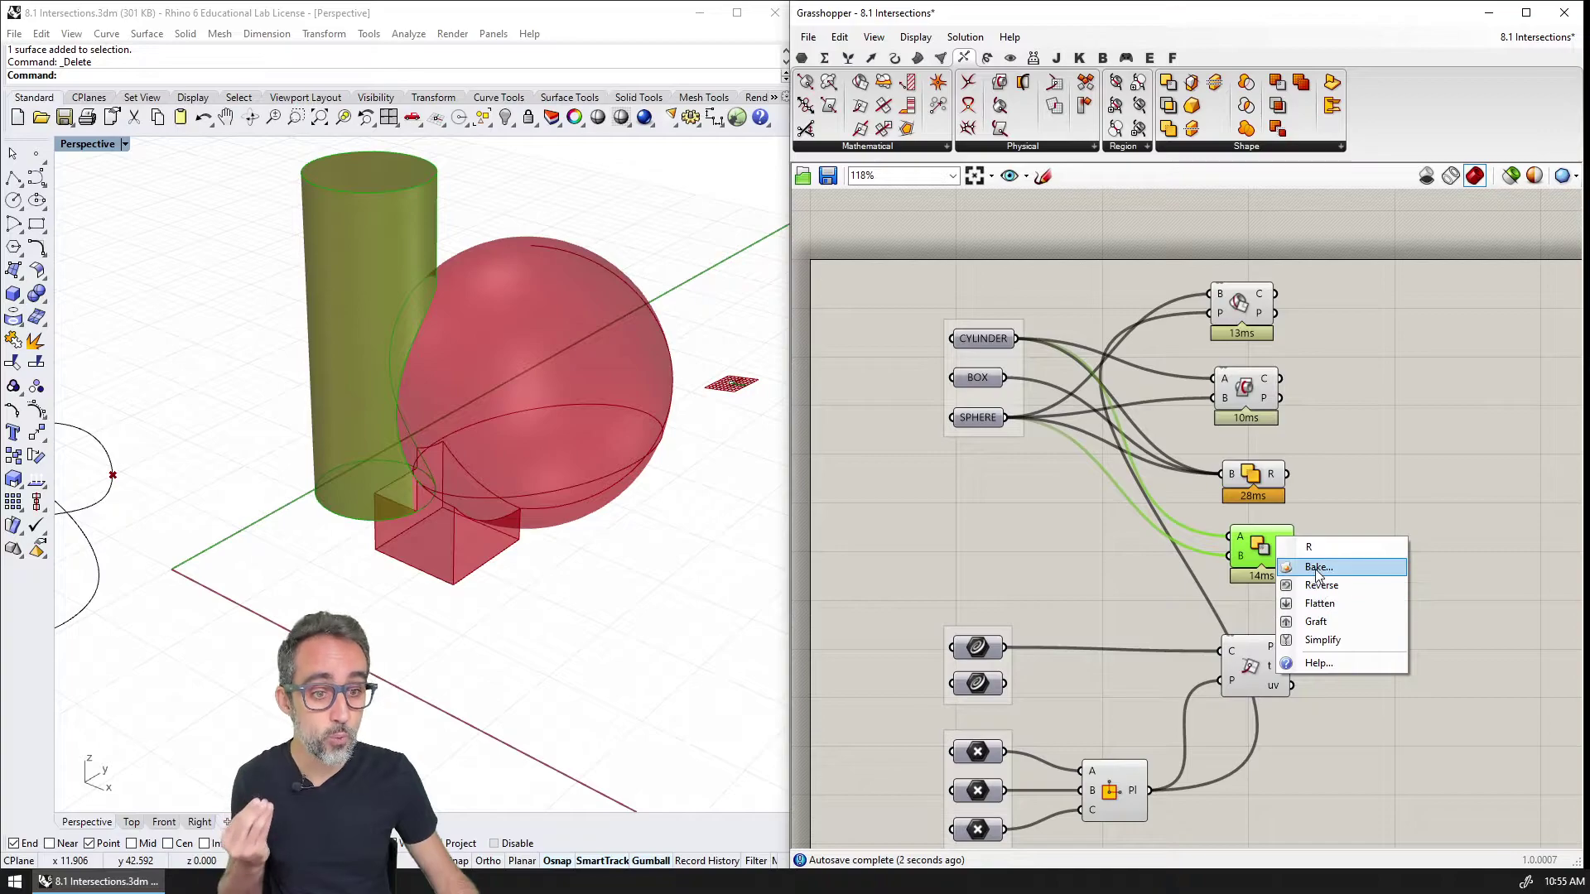
{"action": "left_click", "coordinate": [1316, 567]}
{"action": "left_click", "coordinate": [1320, 724]}
{"action": "scroll", "coordinate": [580, 397], "scroll_direction": "down", "scroll_amount": 3}
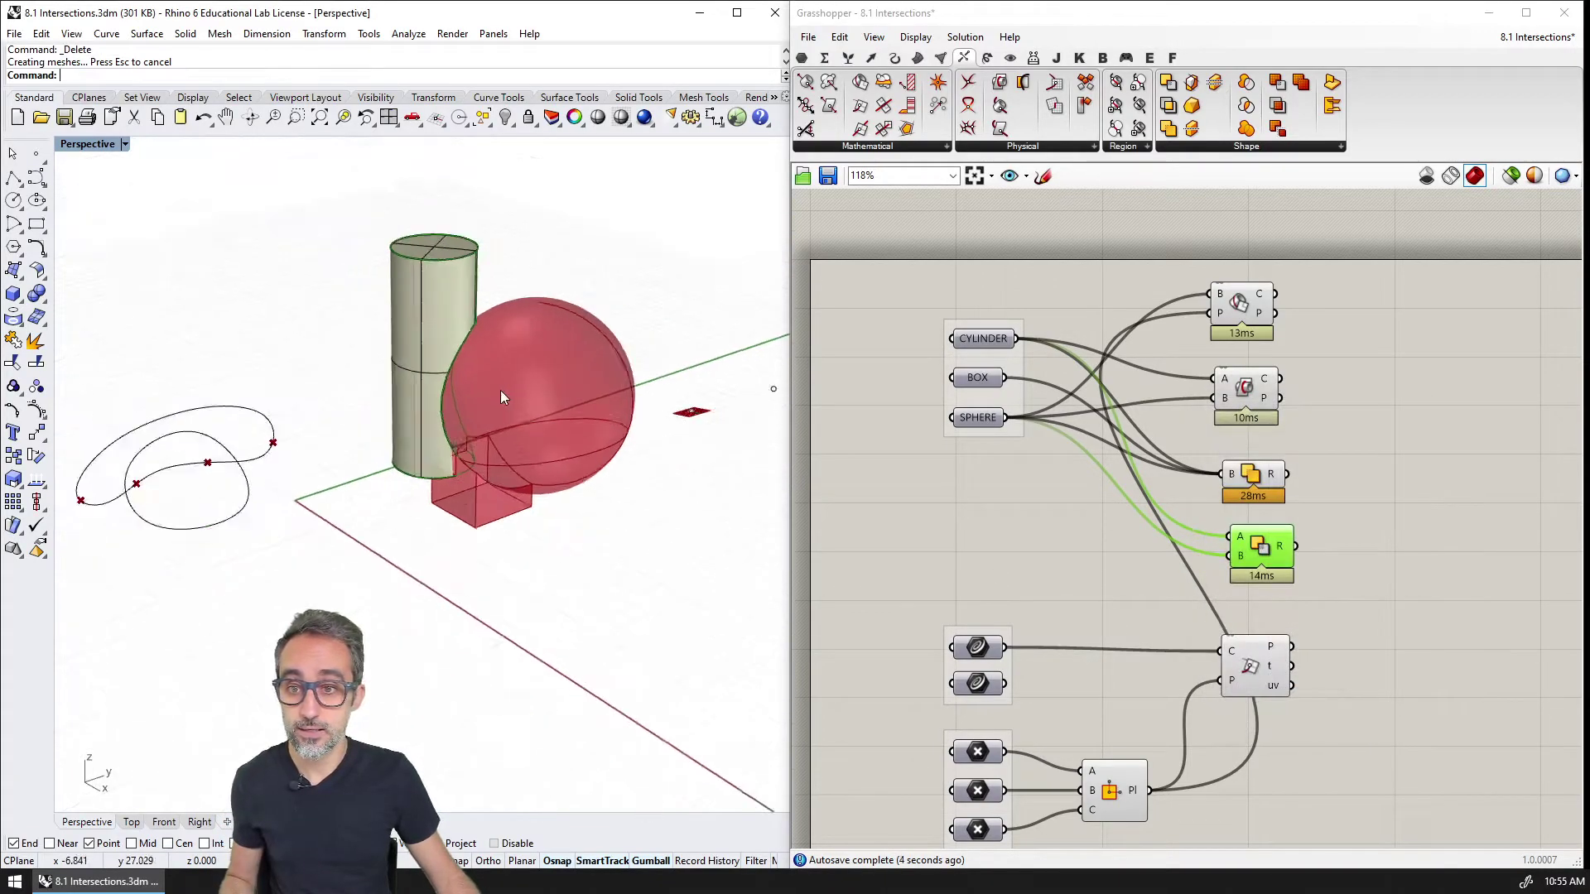
{"action": "left_click_drag", "start_coordinate": [448, 373], "coordinate": [124, 579]}
{"action": "right_click_drag", "start_coordinate": [124, 580], "coordinate": [365, 490]}
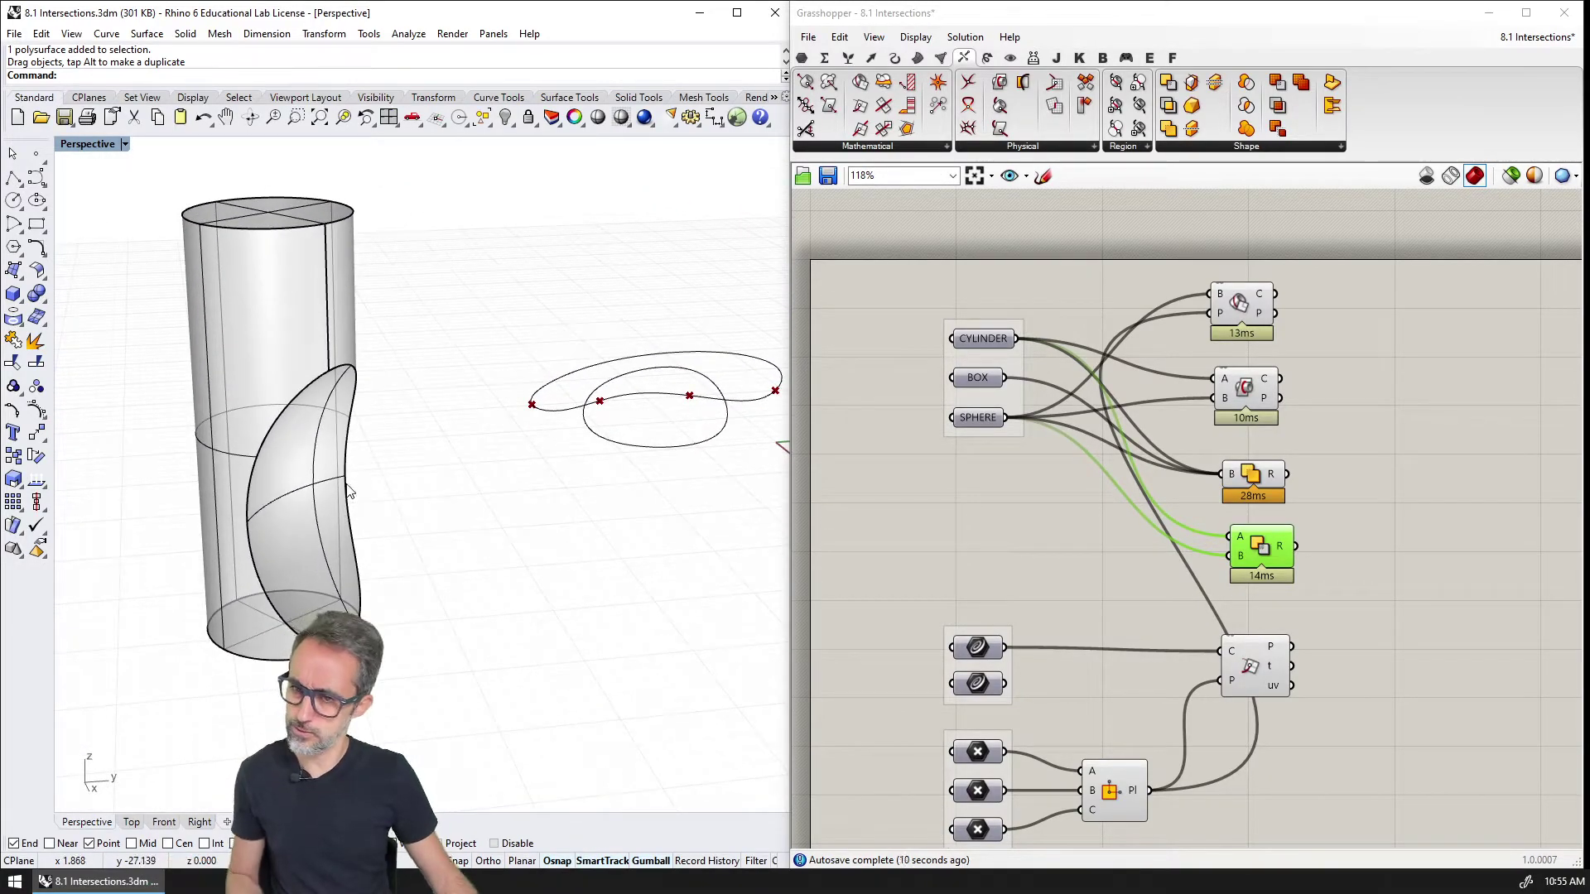
{"action": "left_click", "coordinate": [344, 491]}
{"action": "key", "text": "Delete"}
- Add a Region Union component and feed both free-form curves into its C input
{"action": "right_click_drag", "start_coordinate": [1338, 502], "coordinate": [1294, 449]}
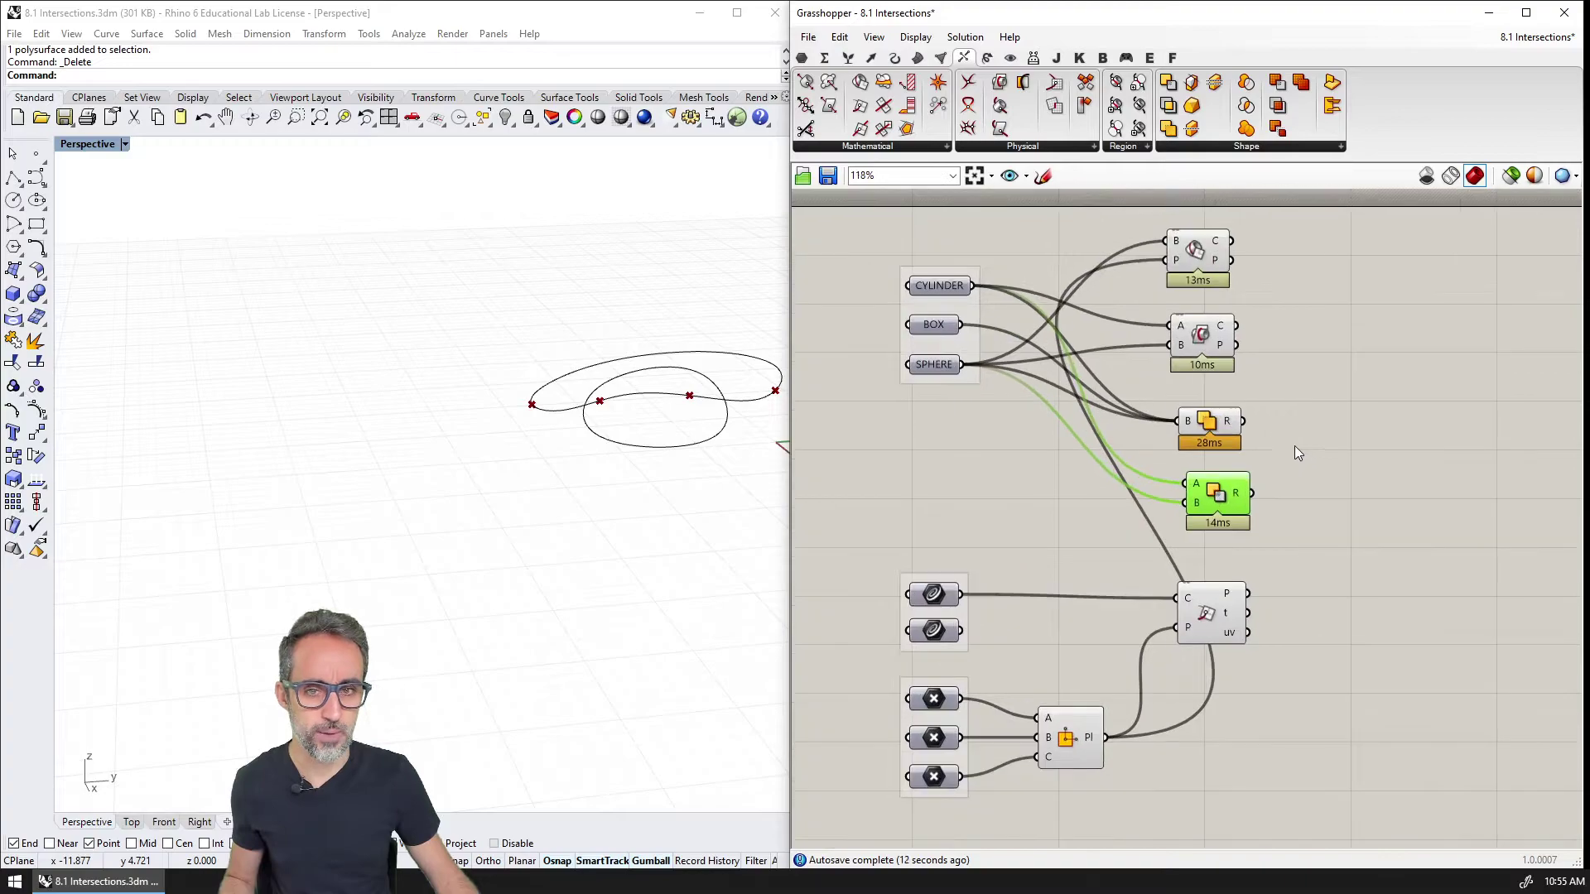
{"action": "right_click_drag", "start_coordinate": [497, 431], "coordinate": [589, 472]}
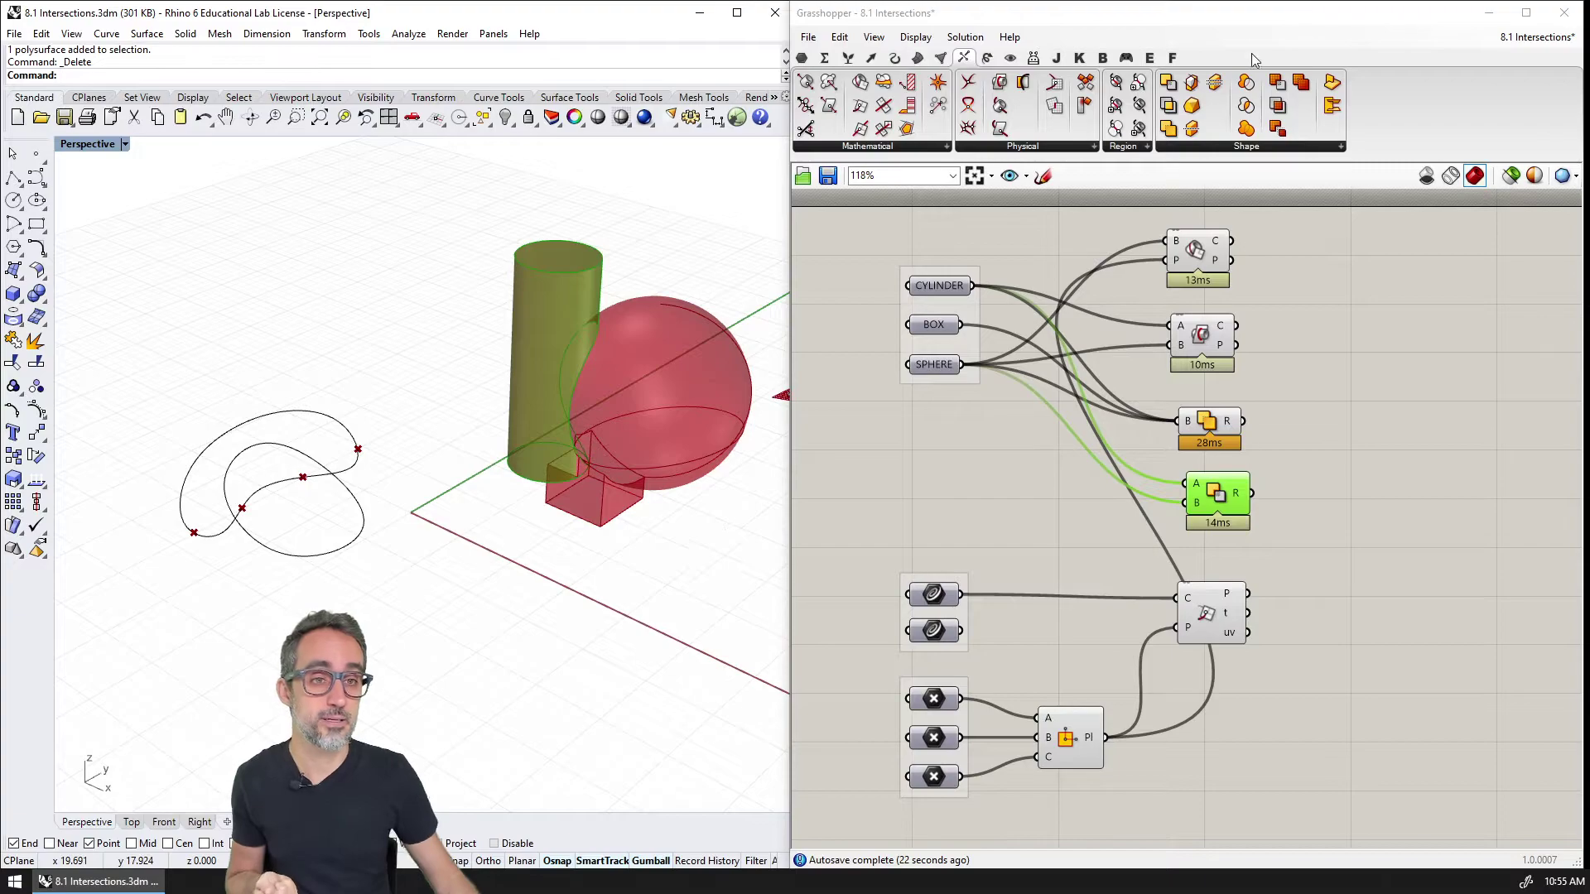
{"action": "left_click", "coordinate": [1236, 149]}
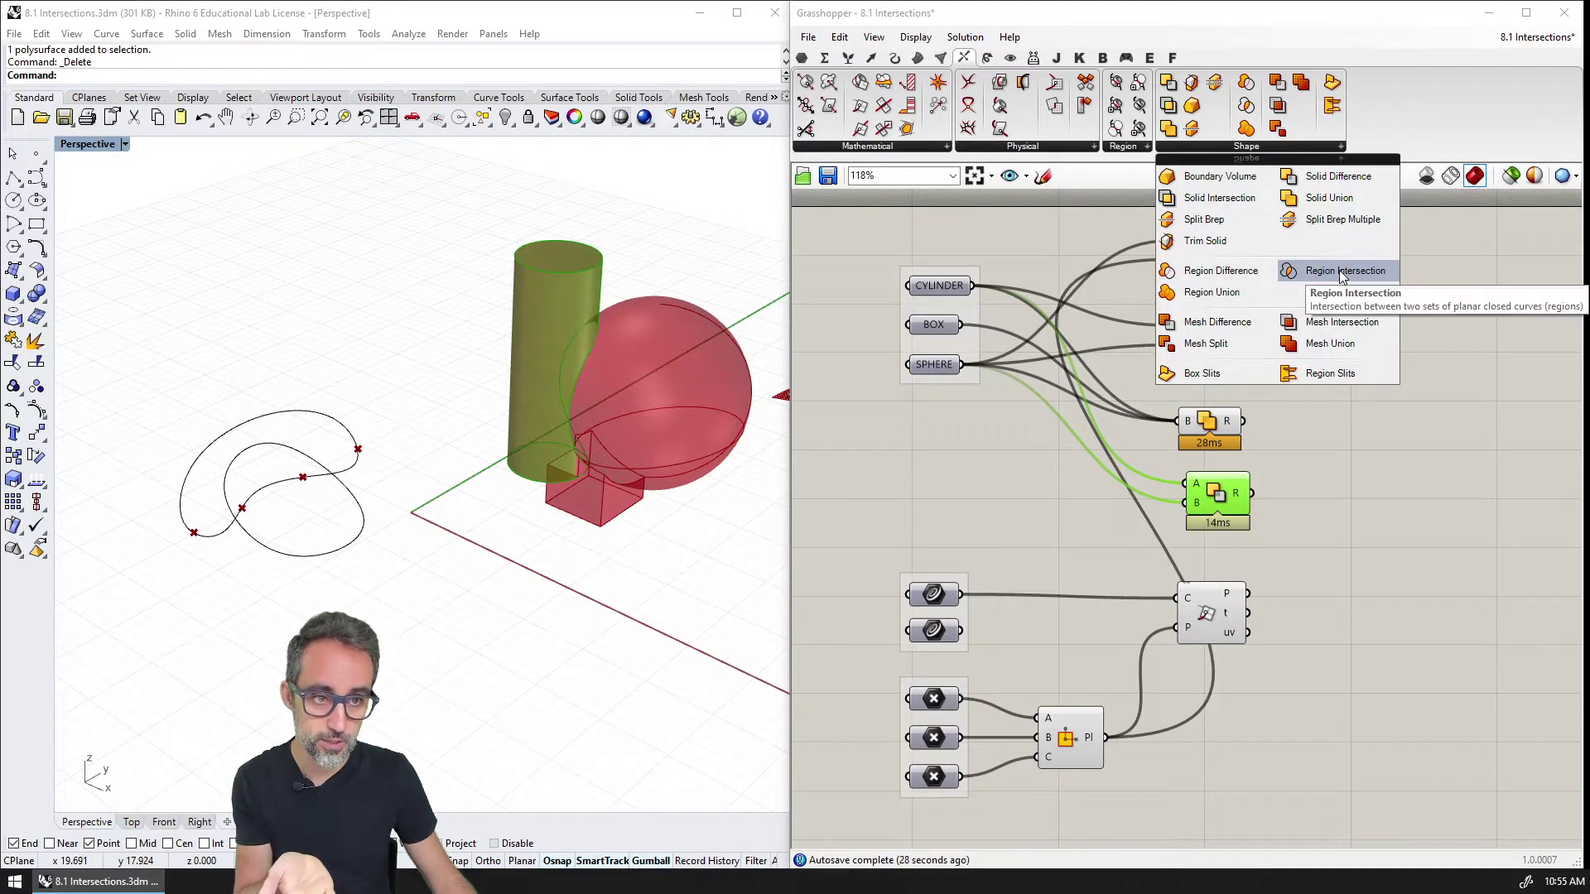
{"action": "left_click", "coordinate": [1215, 299]}
{"action": "left_click", "coordinate": [1232, 750]}
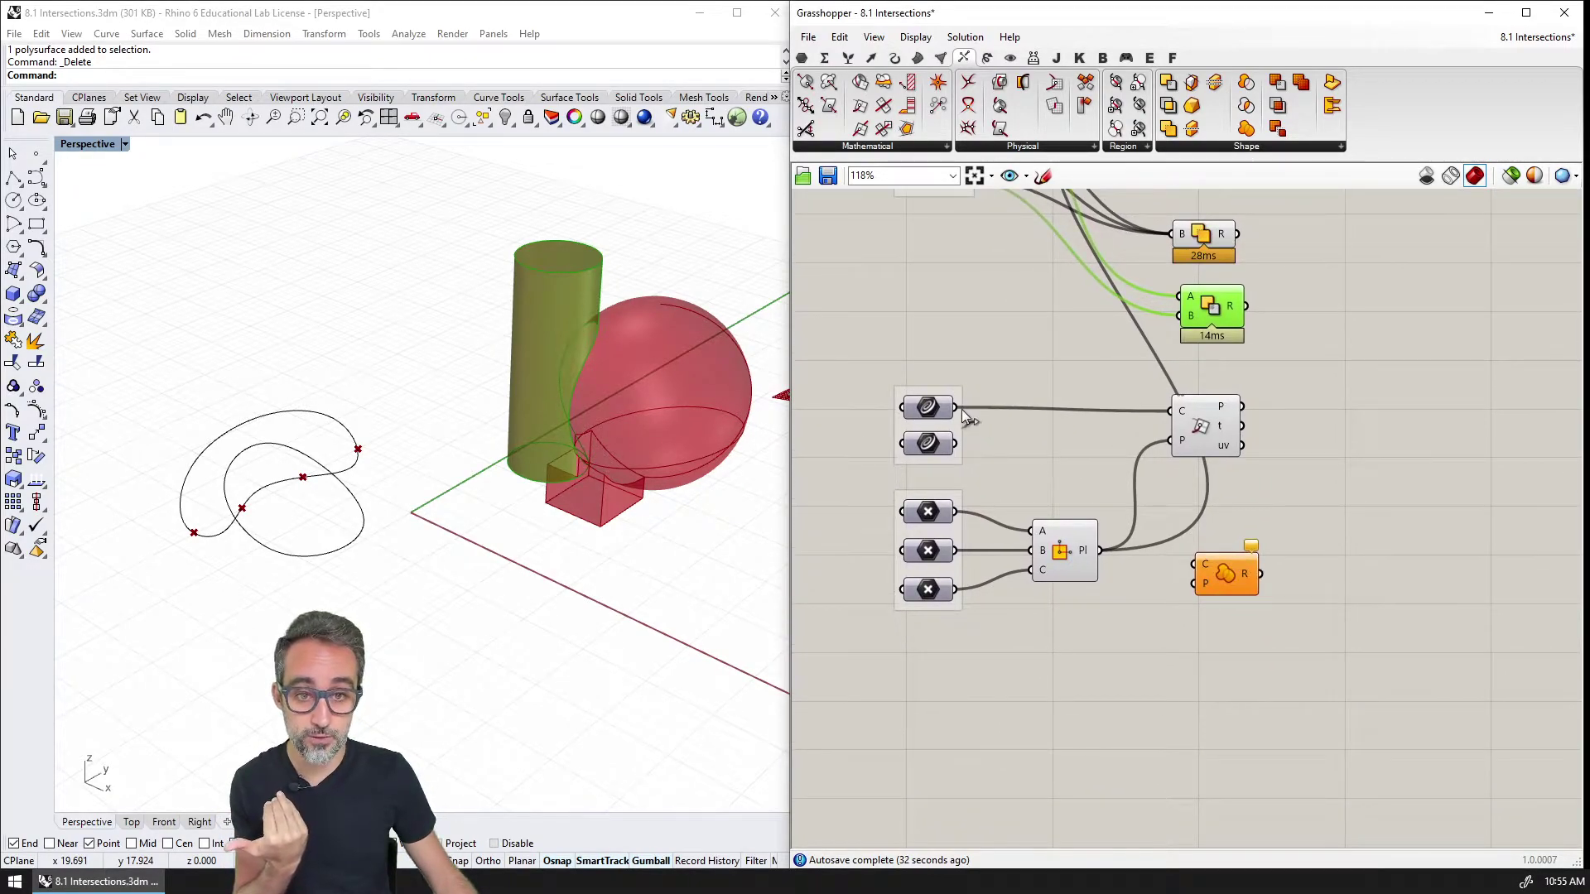
{"action": "left_click_drag", "start_coordinate": [956, 406], "coordinate": [1207, 548]}
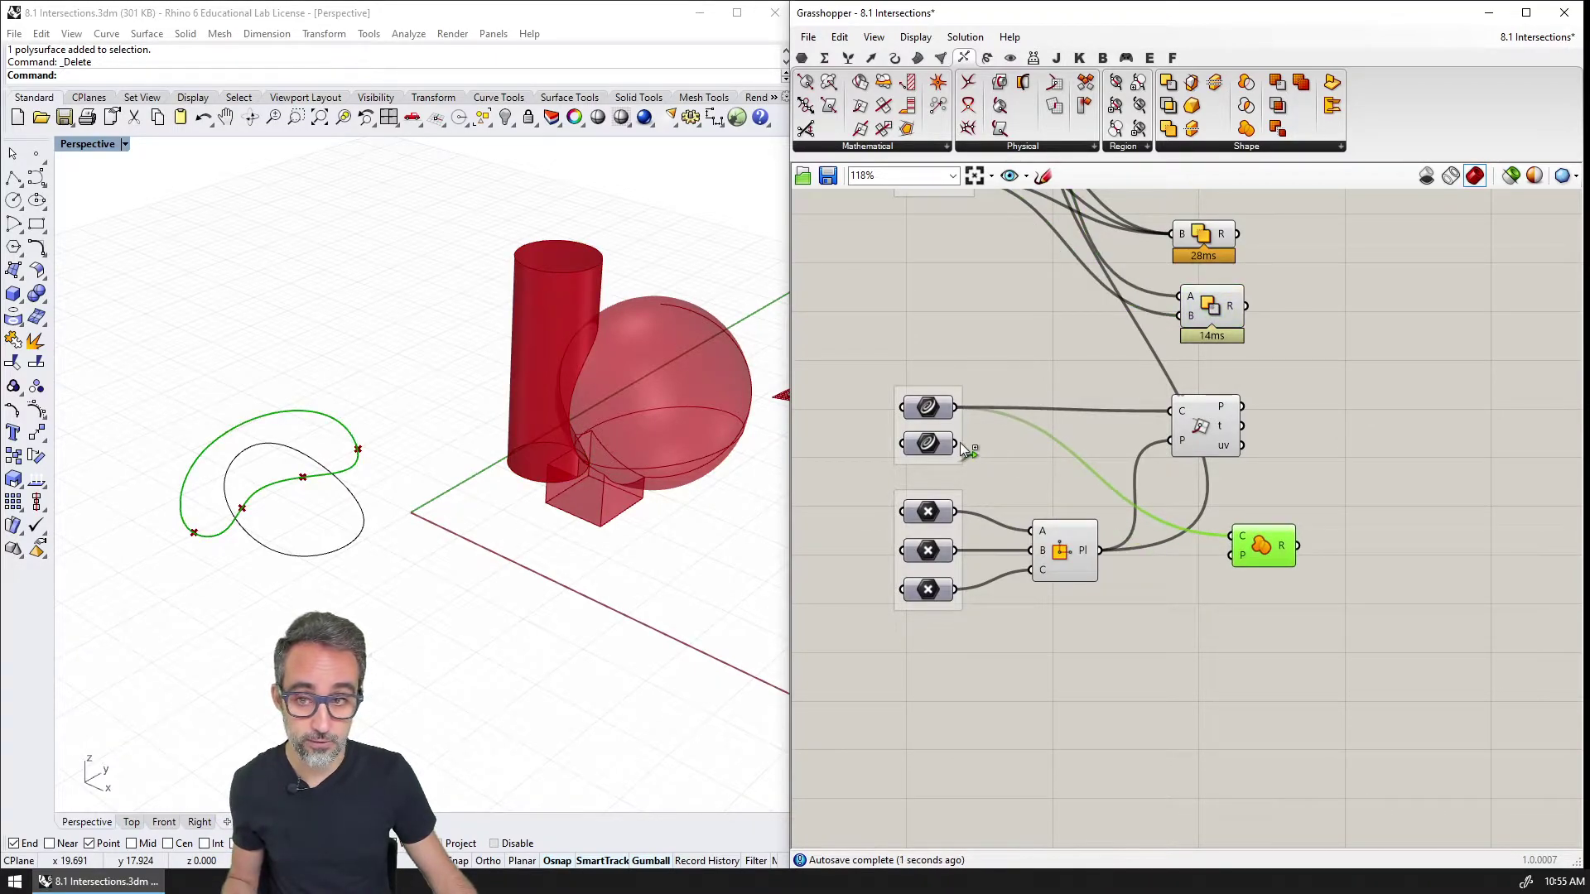
{"action": "left_click_drag", "start_coordinate": [957, 442], "coordinate": [1234, 537], "text": "shift"}
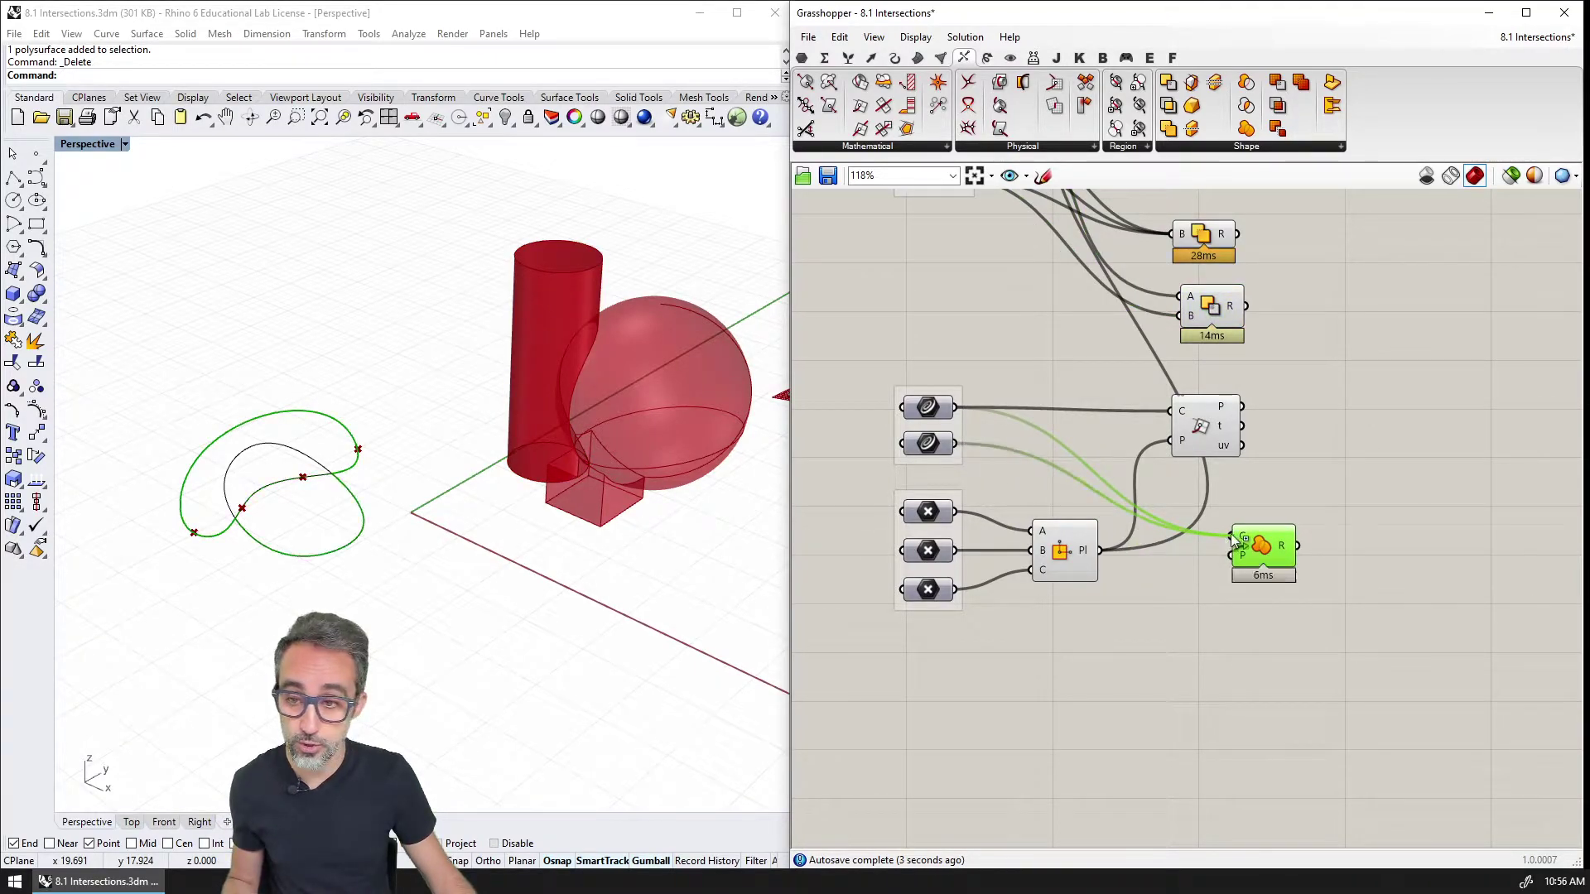
{"action": "scroll", "coordinate": [344, 550], "scroll_direction": "up", "scroll_amount": 4}
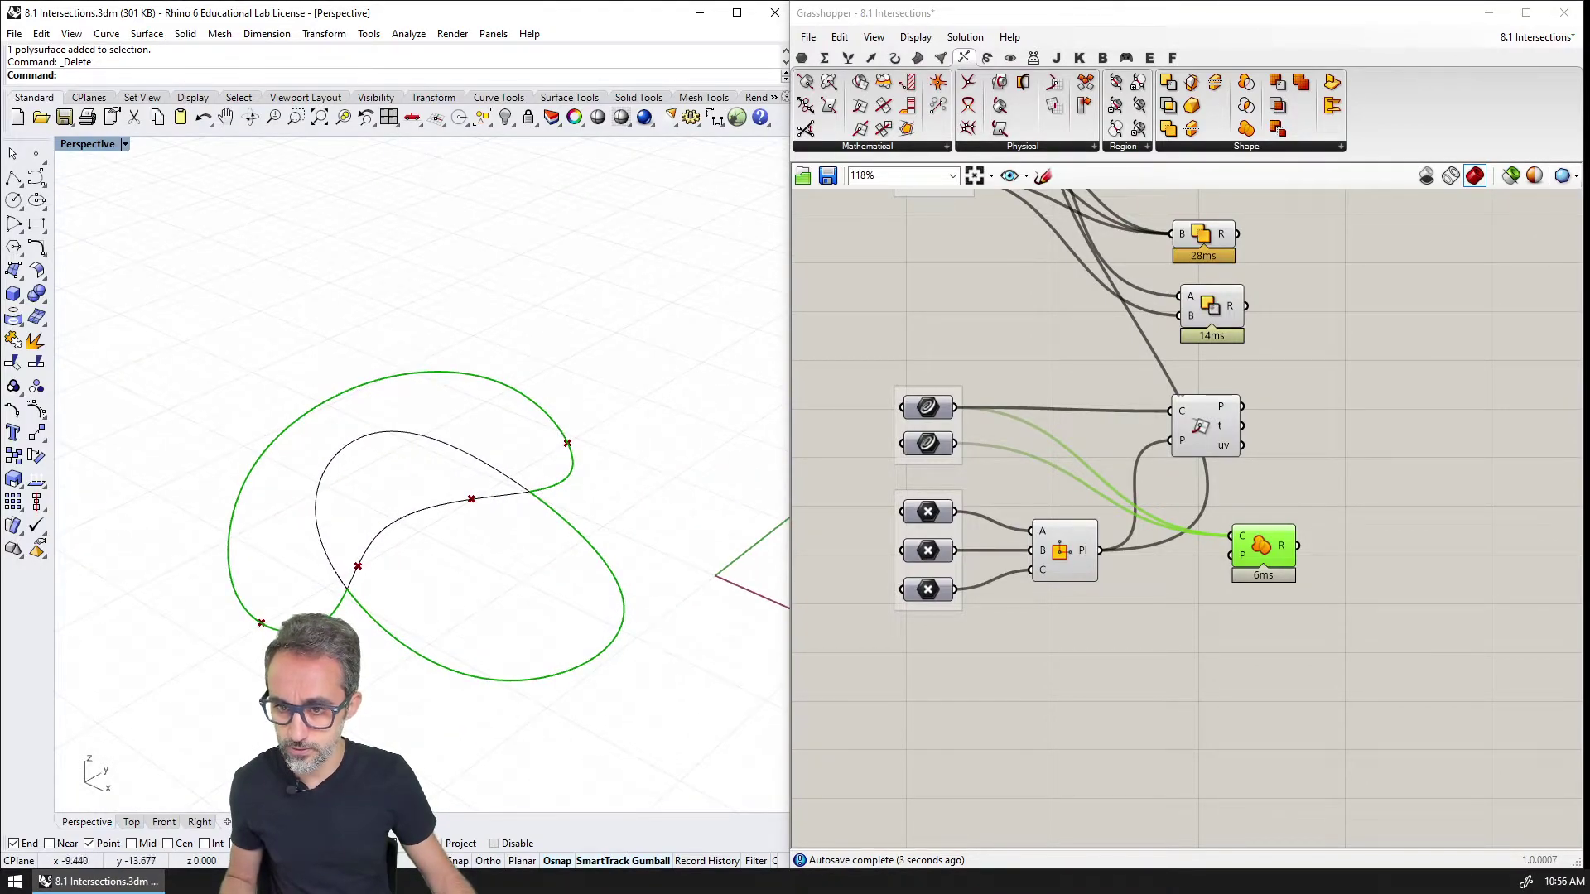
{"action": "scroll", "coordinate": [580, 539], "scroll_direction": "down", "scroll_amount": 4}
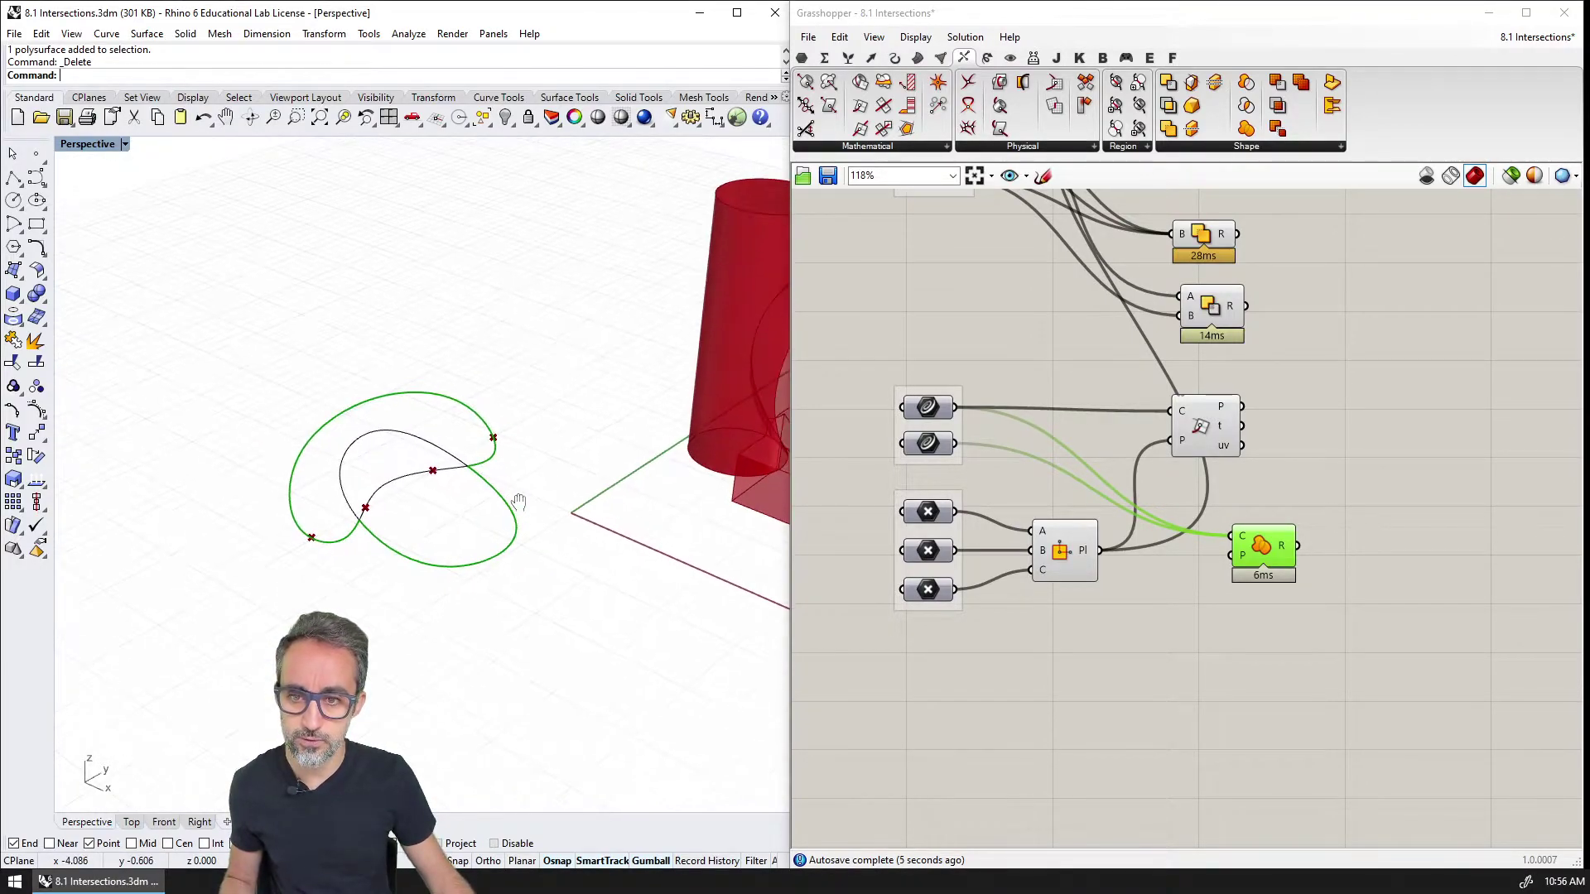
- Add a Boundary Surfaces component via search, filling the unioned outline with a surface
{"action": "double_click", "coordinate": [1410, 546]}
{"action": "type", "text": "bou"}
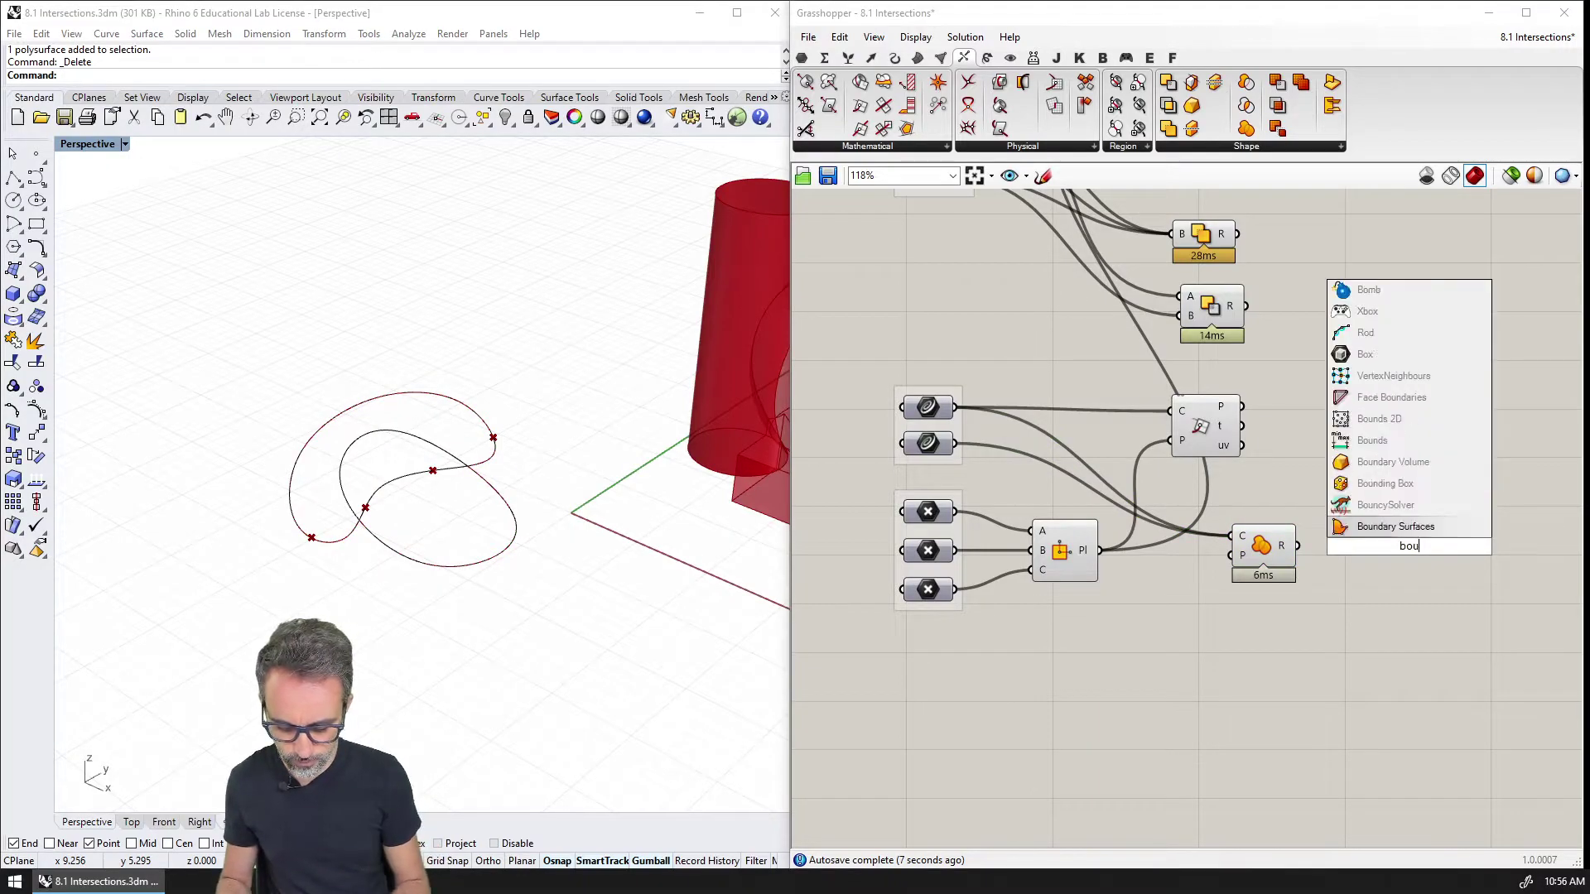
{"action": "type", "text": "ndary"}
{"action": "key", "text": "Return"}
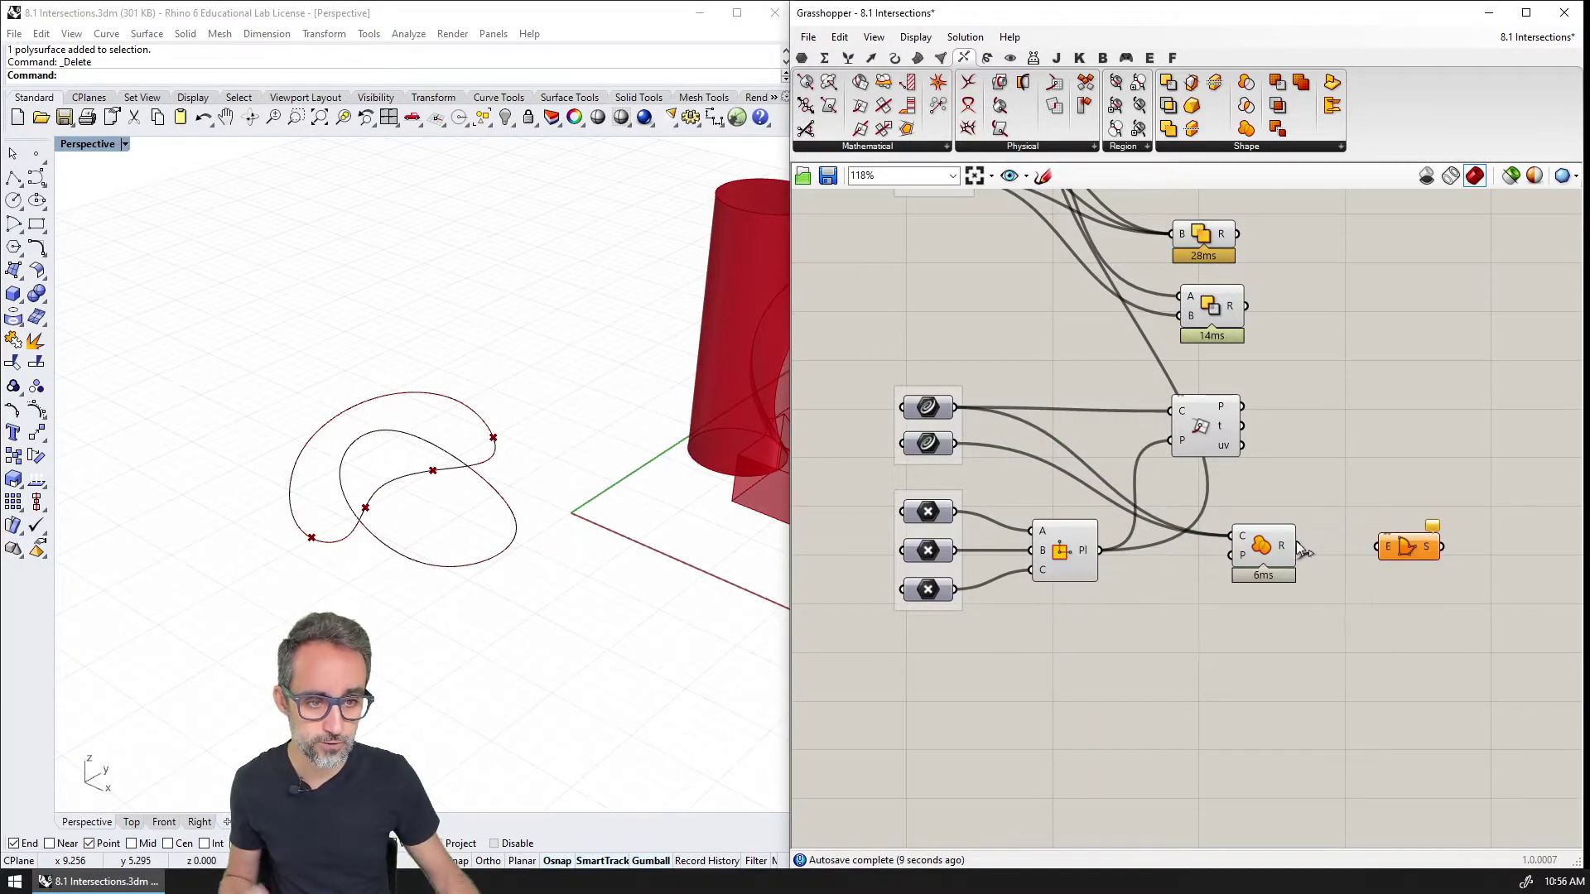
{"action": "left_click_drag", "start_coordinate": [1298, 545], "coordinate": [1378, 546]}
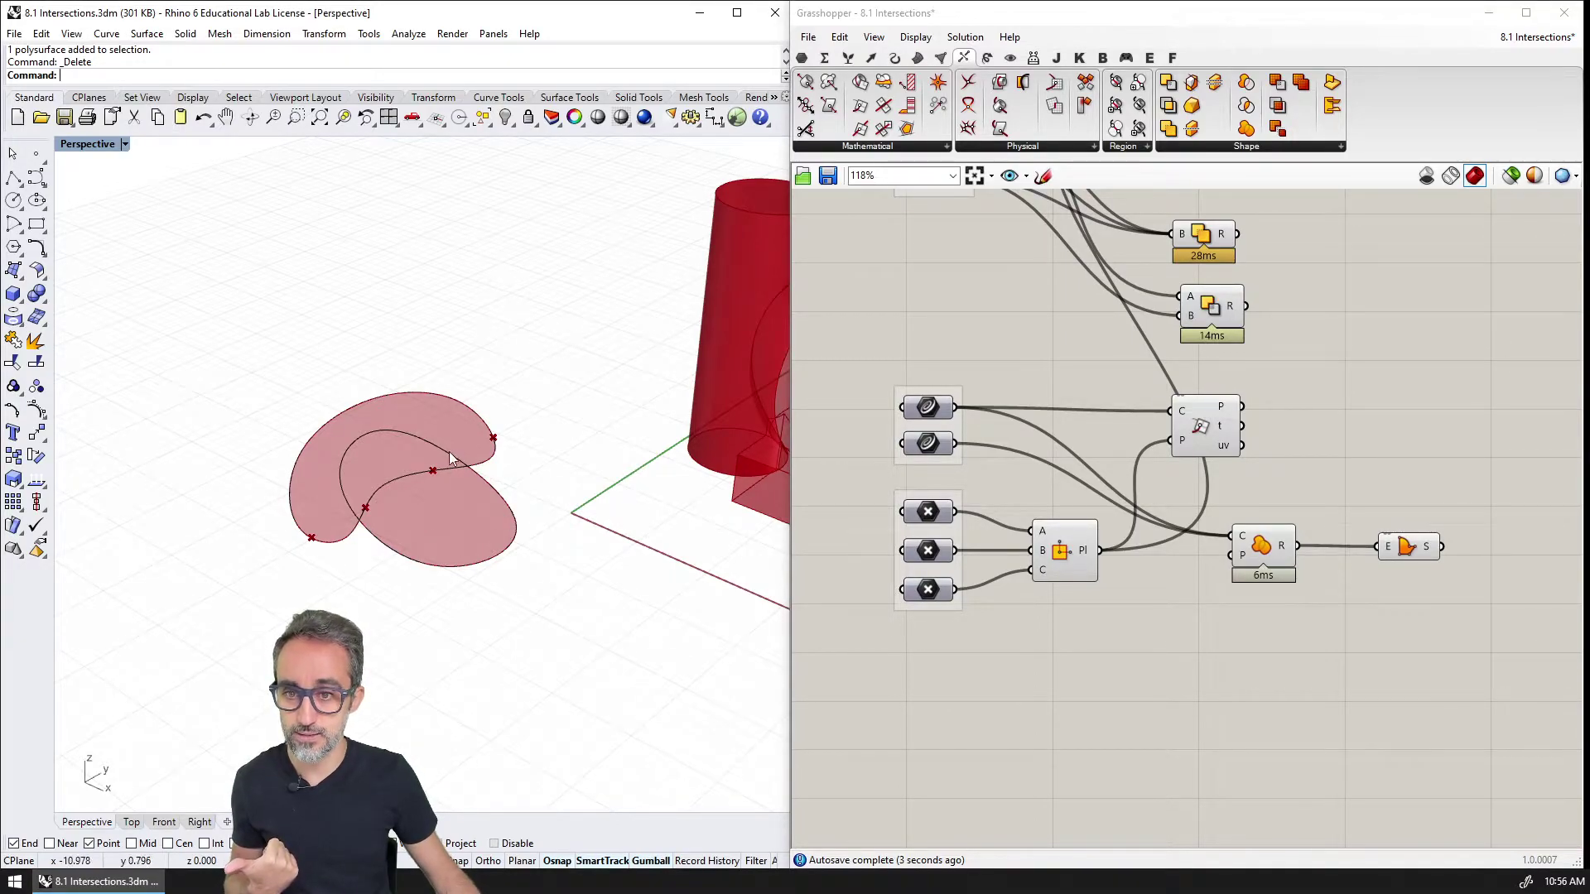
{"action": "right_click_drag", "start_coordinate": [1426, 639], "coordinate": [1364, 611]}
- Add Region Difference with the first curve as A and the second as B, previewing the crescent surface
{"action": "left_click", "coordinate": [1265, 145]}
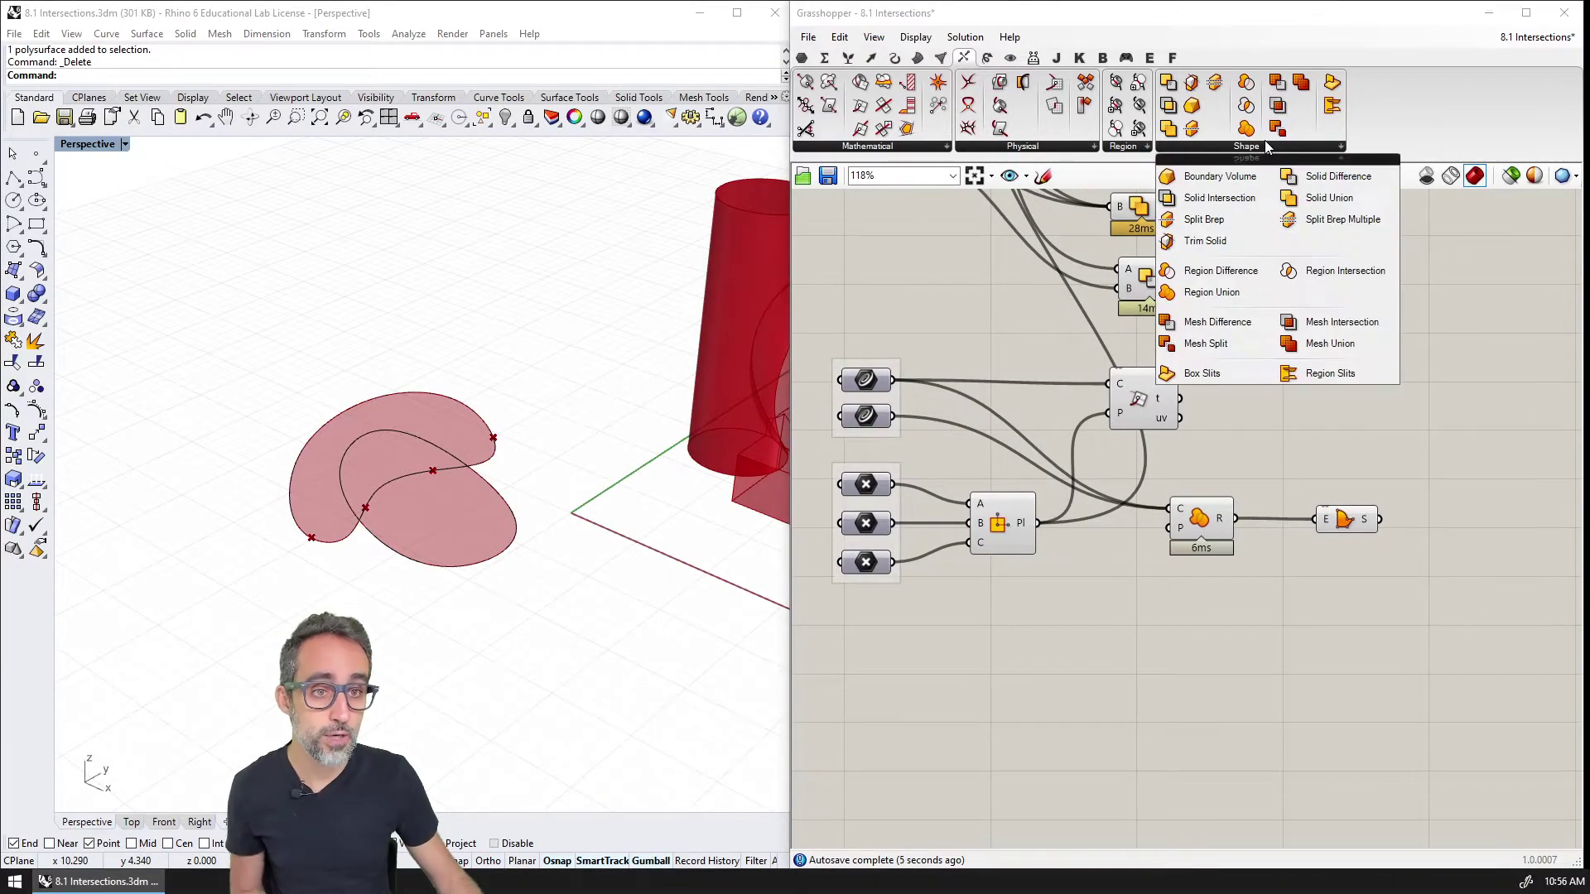
{"action": "left_click_drag", "start_coordinate": [1218, 270], "coordinate": [1209, 657]}
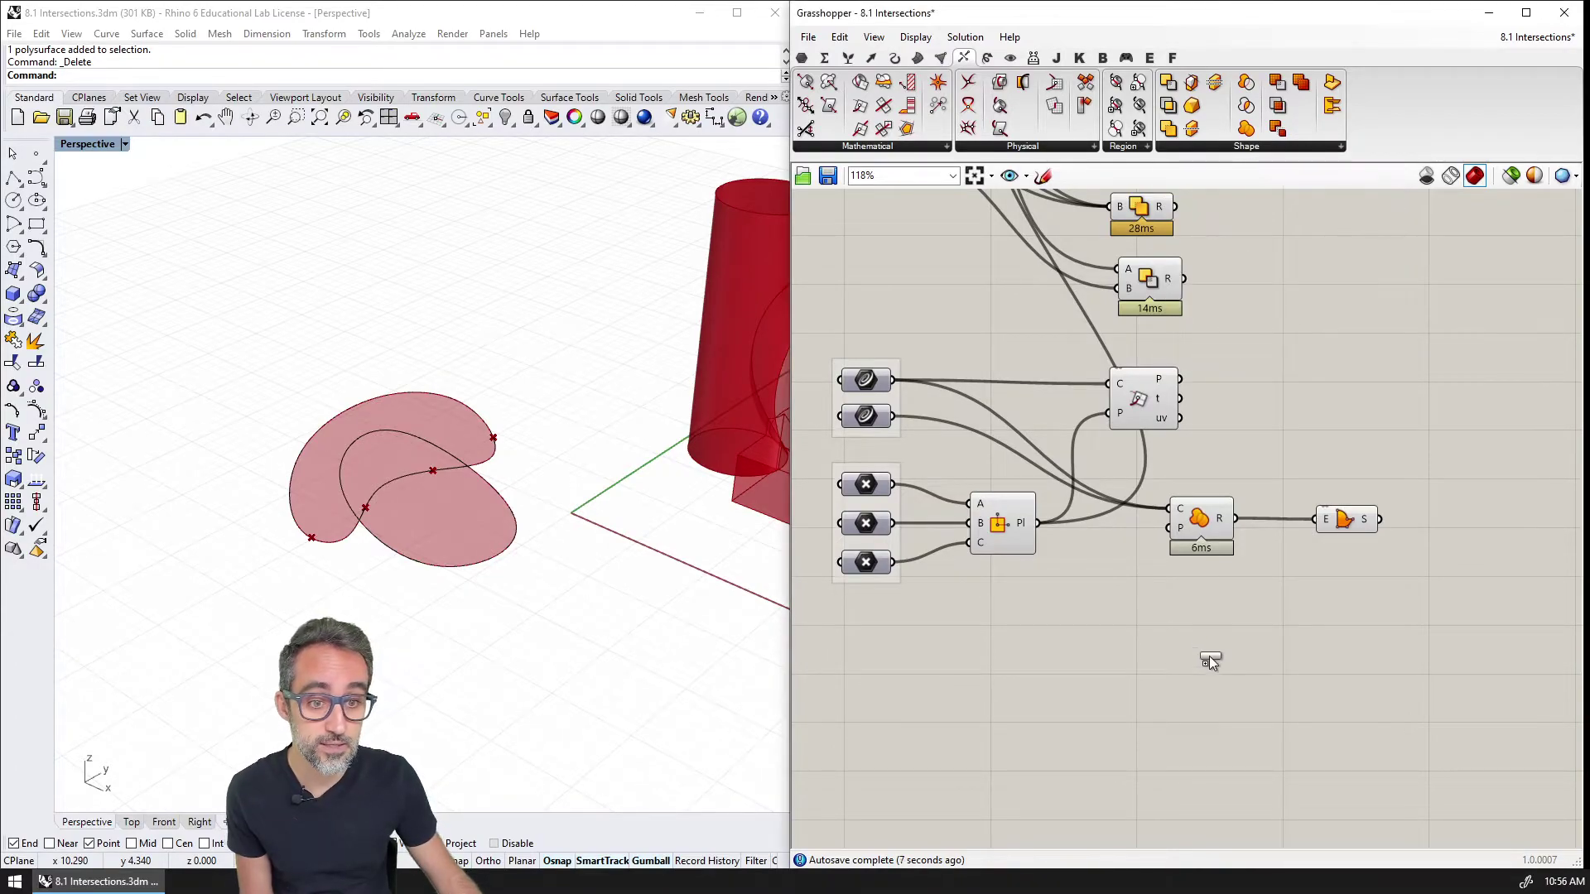
{"action": "left_click_drag", "start_coordinate": [897, 380], "coordinate": [1200, 644]}
{"action": "left_click_drag", "start_coordinate": [893, 416], "coordinate": [1350, 650]}
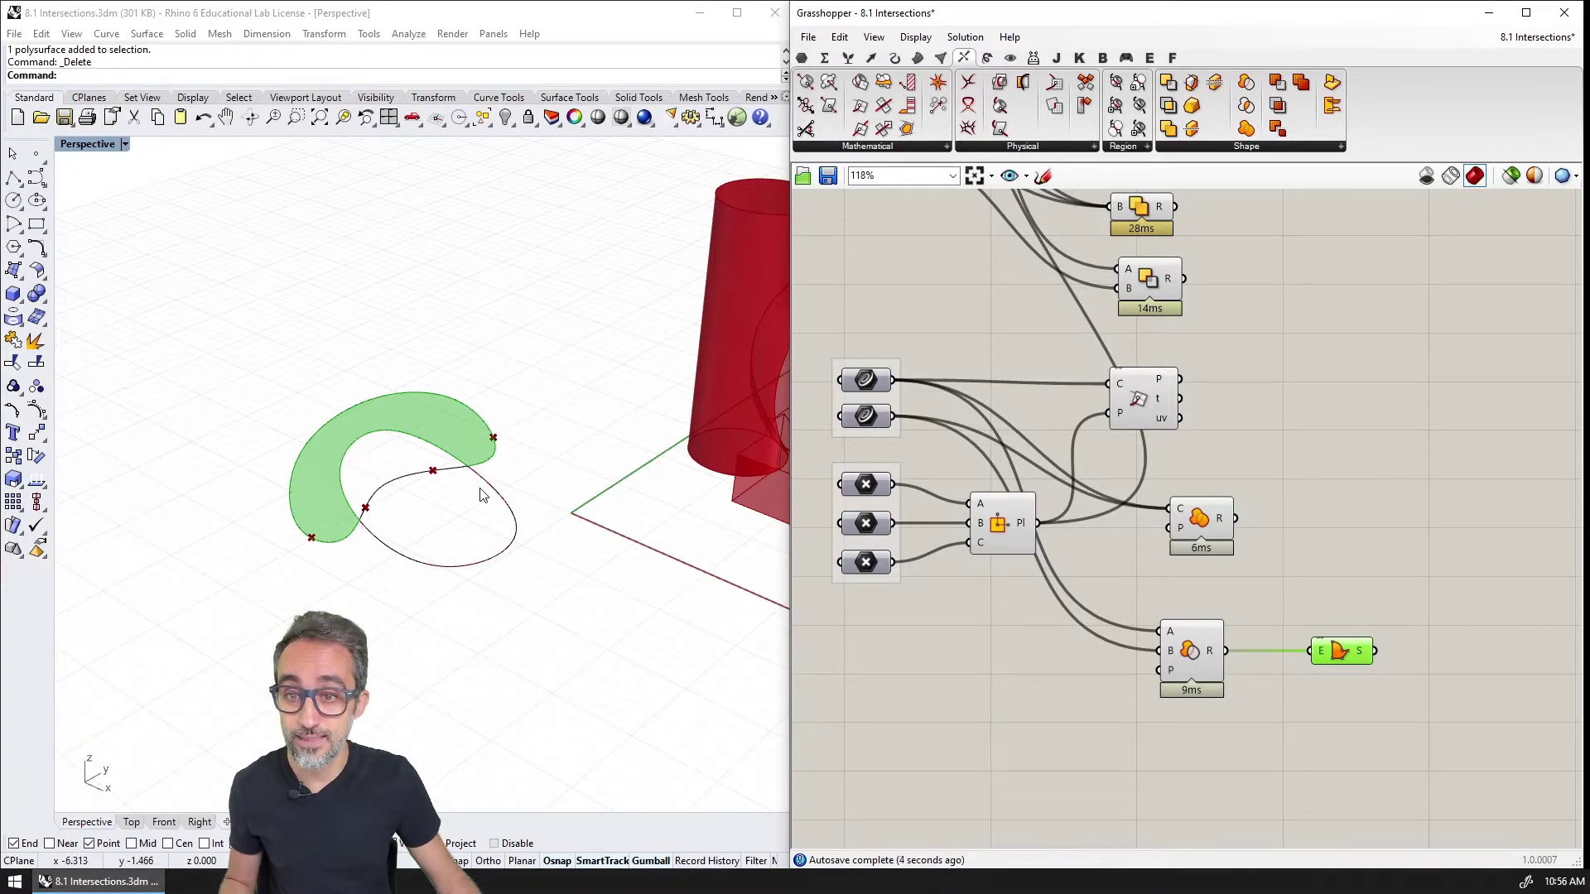
{"action": "right_click_drag", "start_coordinate": [480, 495], "coordinate": [448, 503], "text": "shift"}
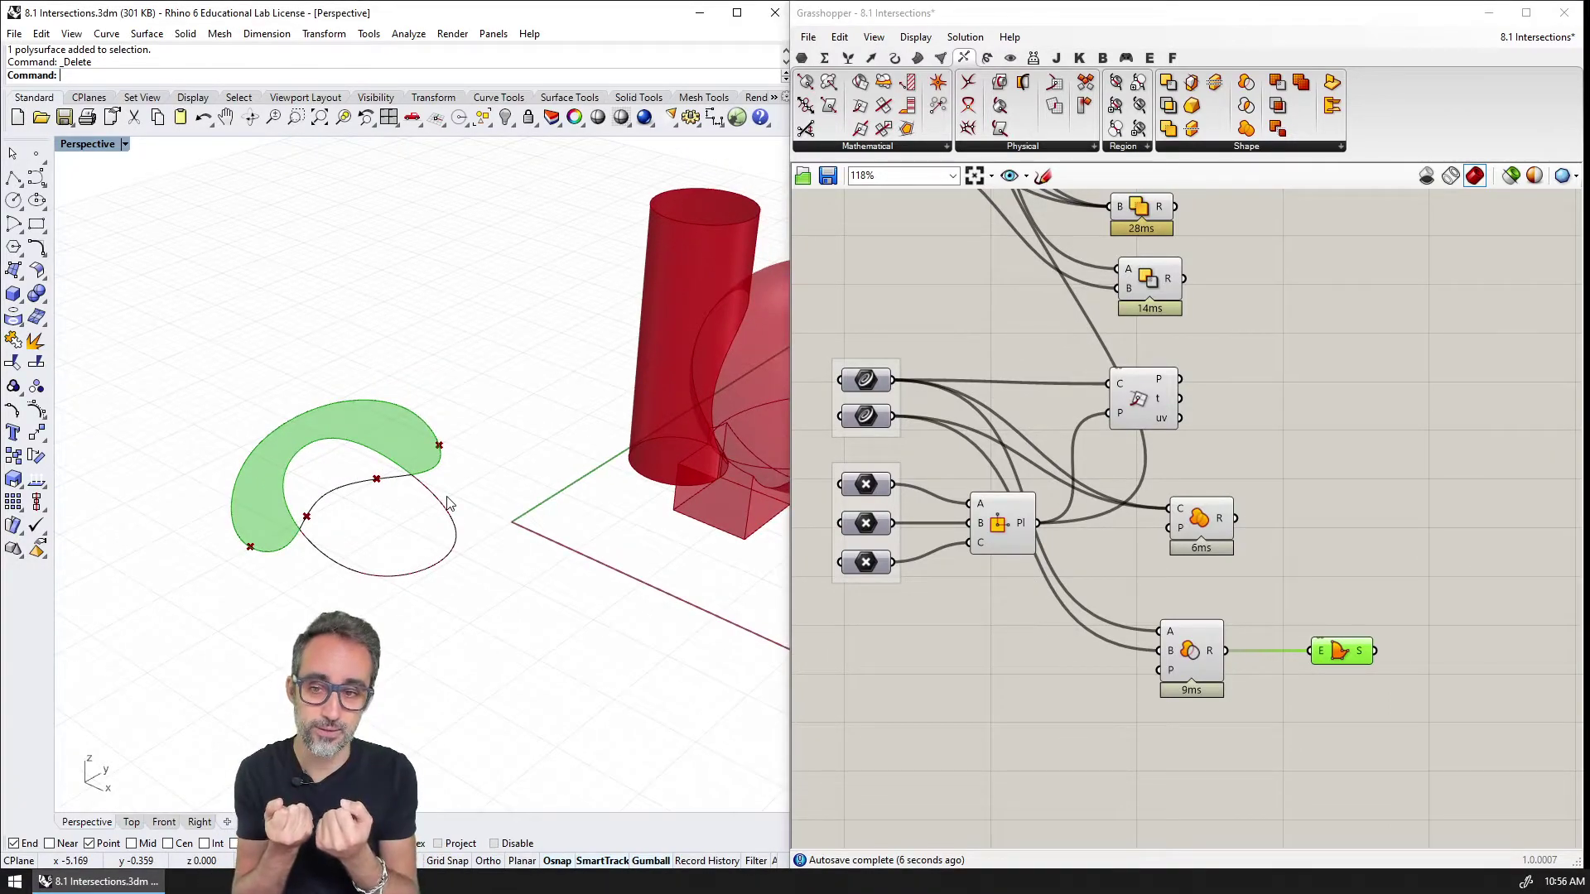
- Align the seven intersection components into one centred column
{"action": "scroll", "coordinate": [1067, 315], "scroll_direction": "down", "scroll_amount": 3}
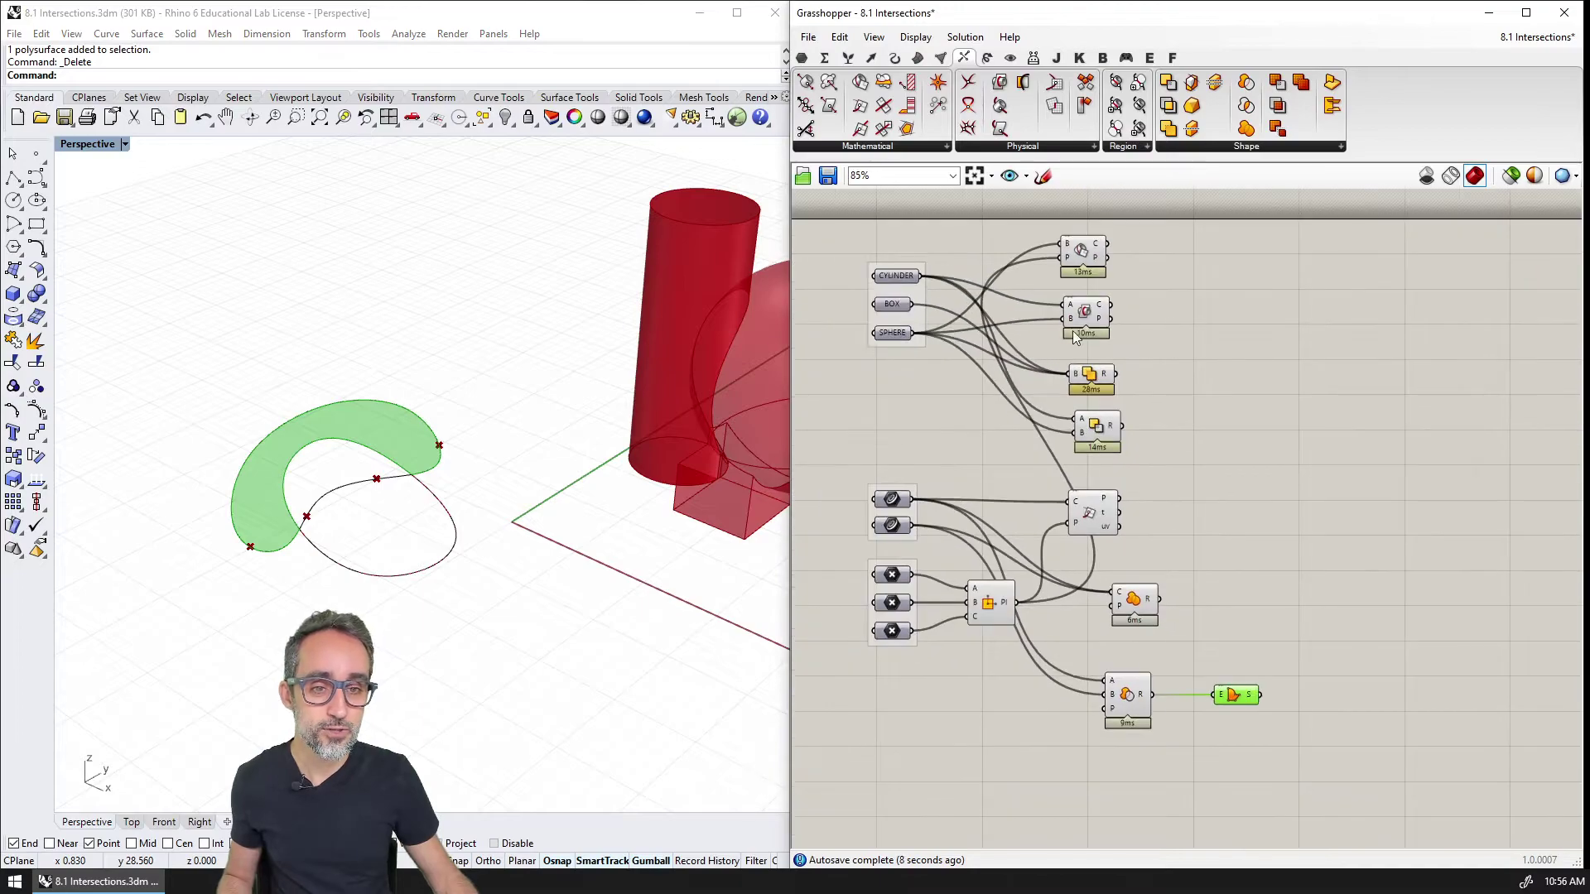
{"action": "left_click_drag", "start_coordinate": [1046, 219], "coordinate": [1226, 694]}
{"action": "left_click", "coordinate": [1108, 226]}
{"action": "left_click", "coordinate": [1245, 517]}
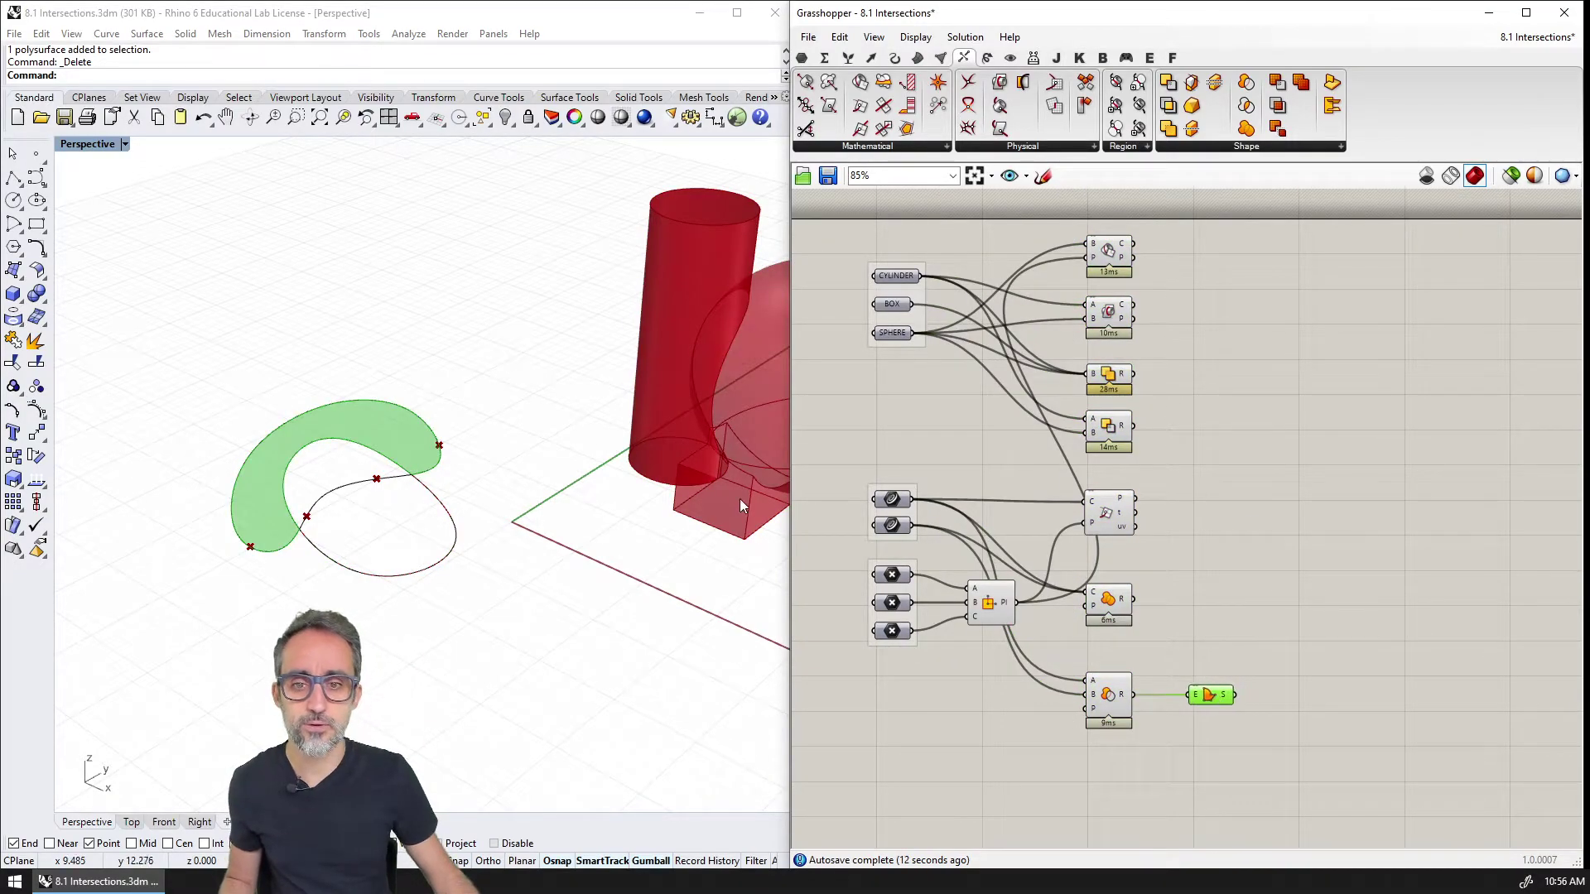
{"action": "scroll", "coordinate": [734, 495], "scroll_direction": "down", "scroll_amount": 2}
{"action": "right_click_drag", "start_coordinate": [733, 495], "coordinate": [440, 477], "text": "shift"}
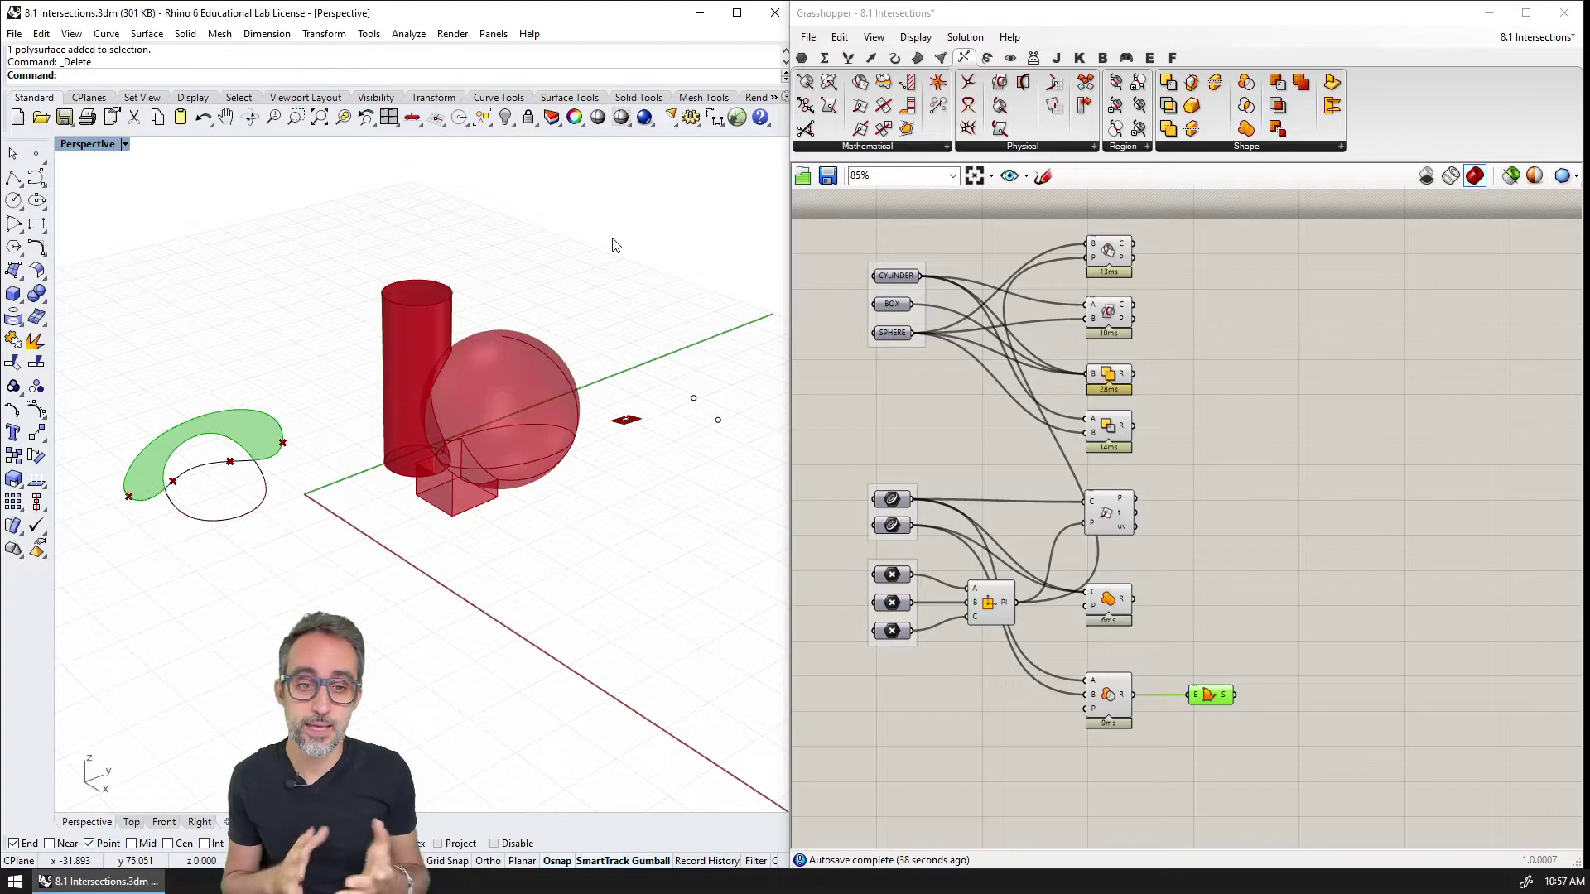
- Turn on name labels for all canvas components and centre the definition
{"action": "scroll", "coordinate": [1096, 356], "scroll_direction": "up", "scroll_amount": 2}
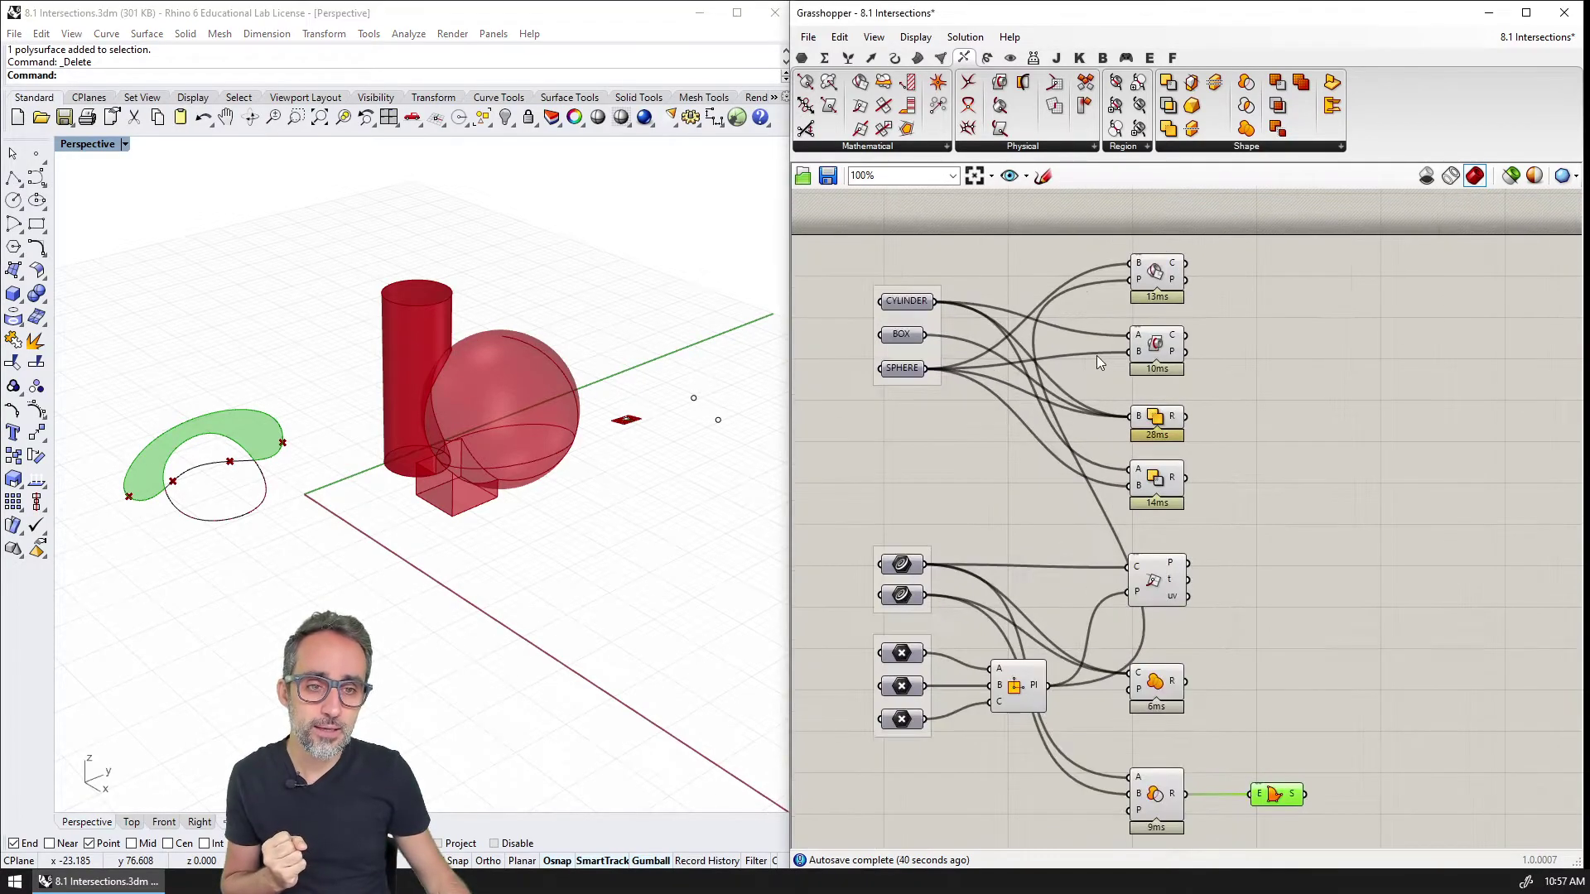
{"action": "right_click_drag", "start_coordinate": [1095, 320], "coordinate": [1200, 431]}
{"action": "left_click", "coordinate": [801, 58]}
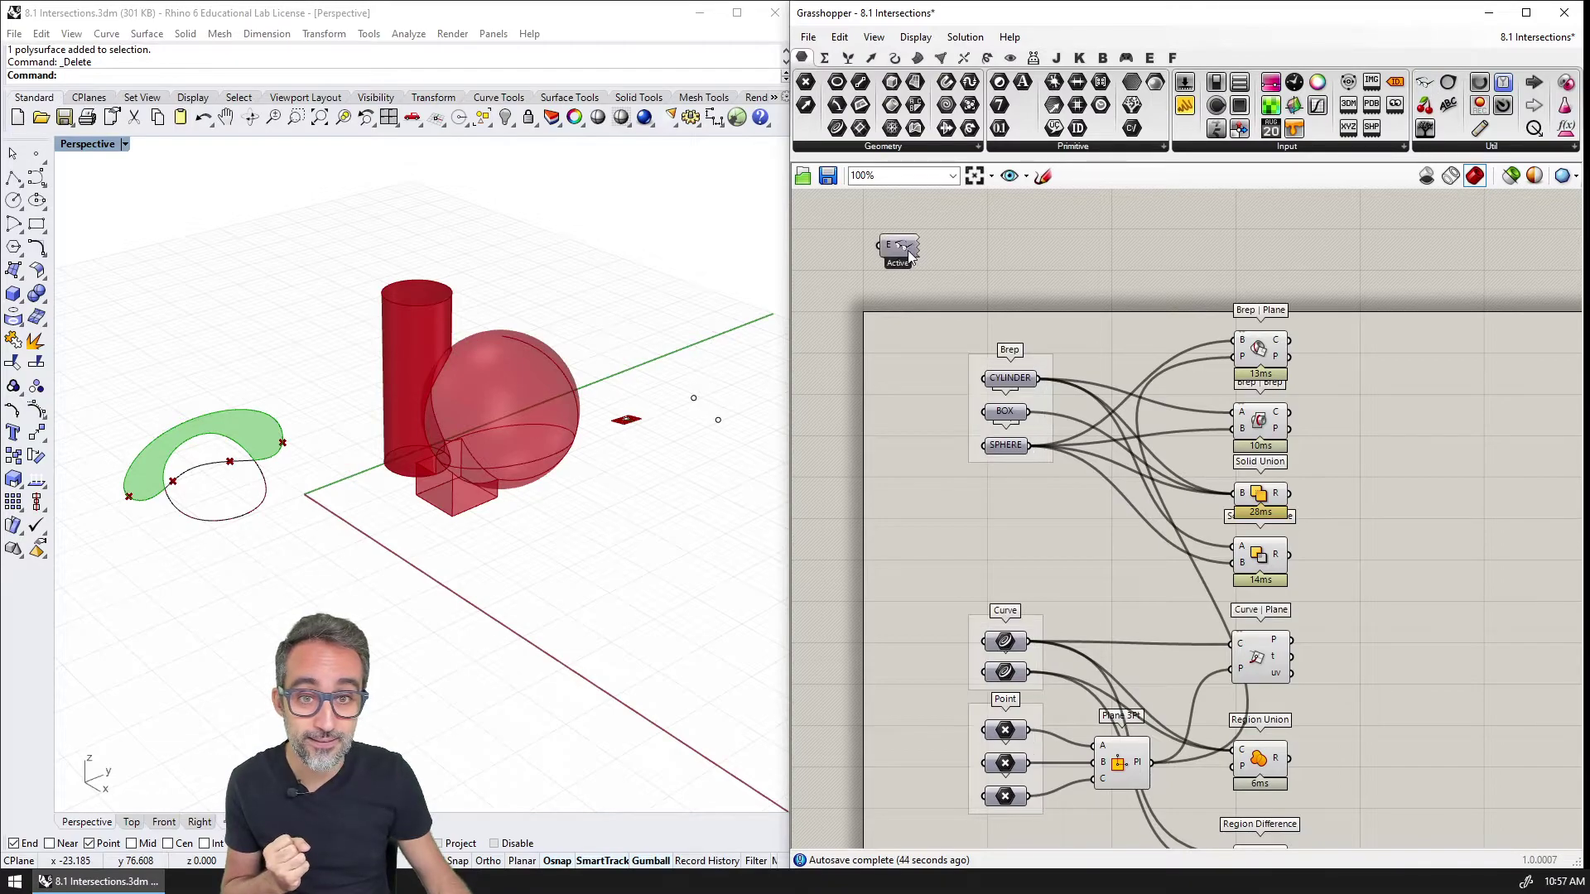
{"action": "scroll", "coordinate": [923, 281], "scroll_direction": "up", "scroll_amount": 1}
{"action": "scroll", "coordinate": [929, 361], "scroll_direction": "up", "scroll_amount": 1}
{"action": "scroll", "coordinate": [944, 369], "scroll_direction": "down", "scroll_amount": 2}
{"action": "mouse_move", "coordinate": [961, 377]}
{"action": "right_mouse_down"}
{"action": "mouse_move", "coordinate": [985, 431]}
{"action": "mouse_move", "coordinate": [972, 384]}
{"action": "mouse_move", "coordinate": [965, 401]}
{"action": "right_mouse_up"}
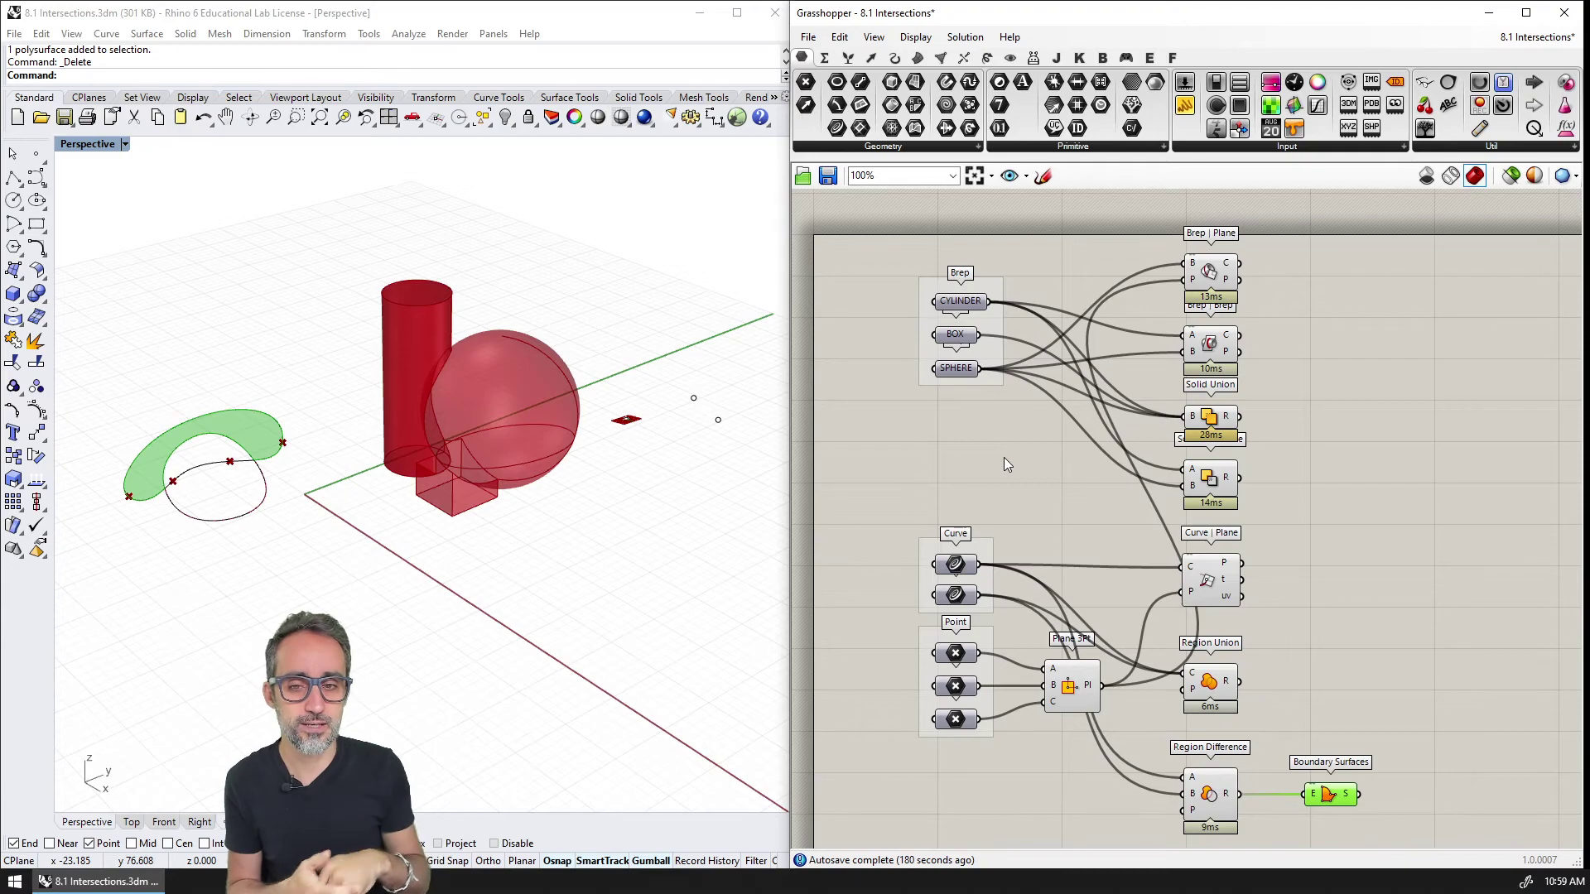
{"action": "left_click", "coordinate": [1338, 451]}
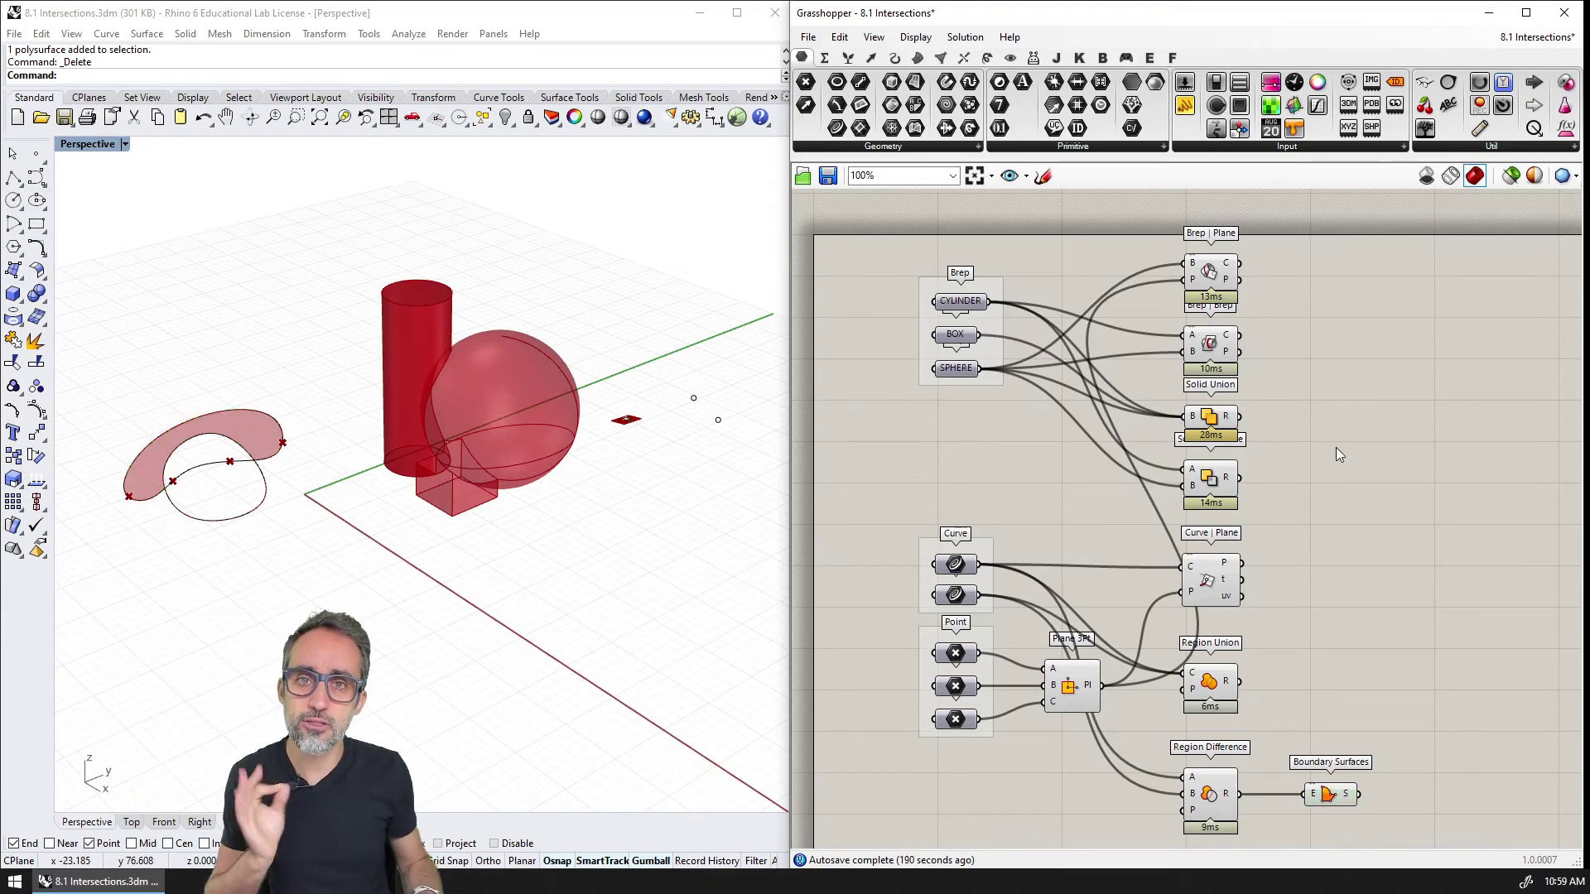